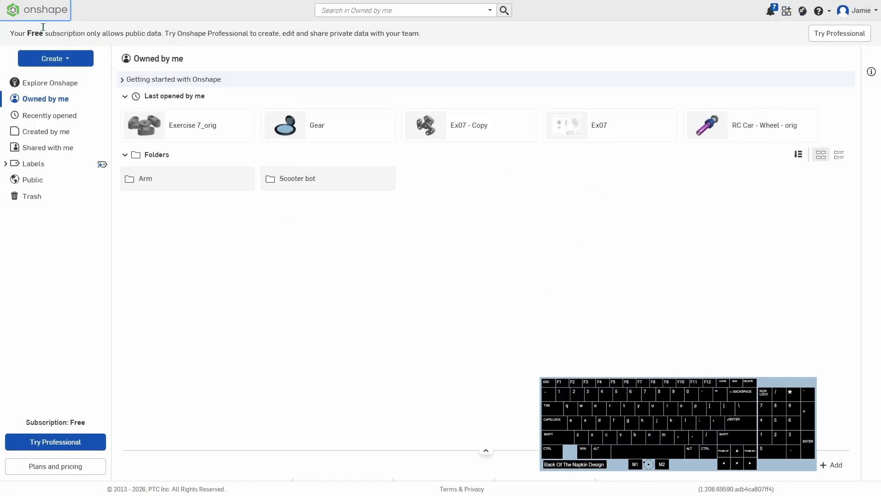
- Create a new public document named "Exercise 7"
{"action": "left_click_drag", "start_coordinate": [9, 33], "coordinate": [91, 33]}
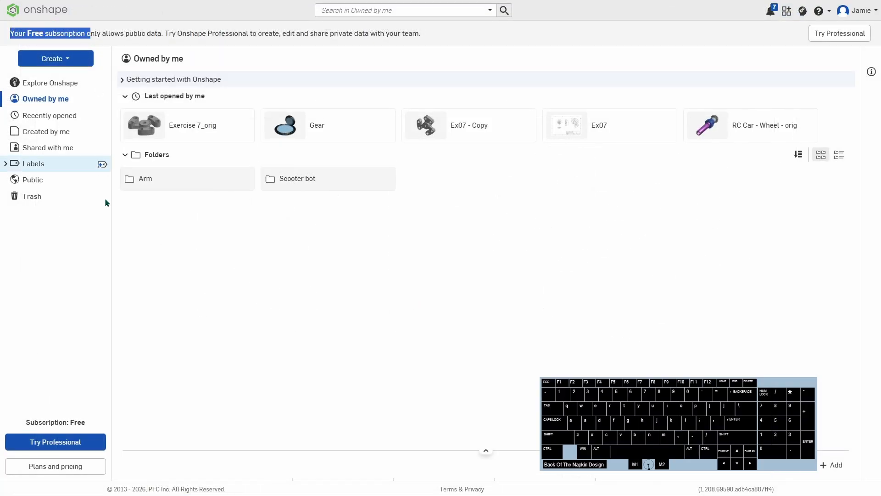
{"action": "left_click", "coordinate": [54, 58]}
{"action": "left_click", "coordinate": [65, 77]}
{"action": "type", "text": "Exercise 7"}
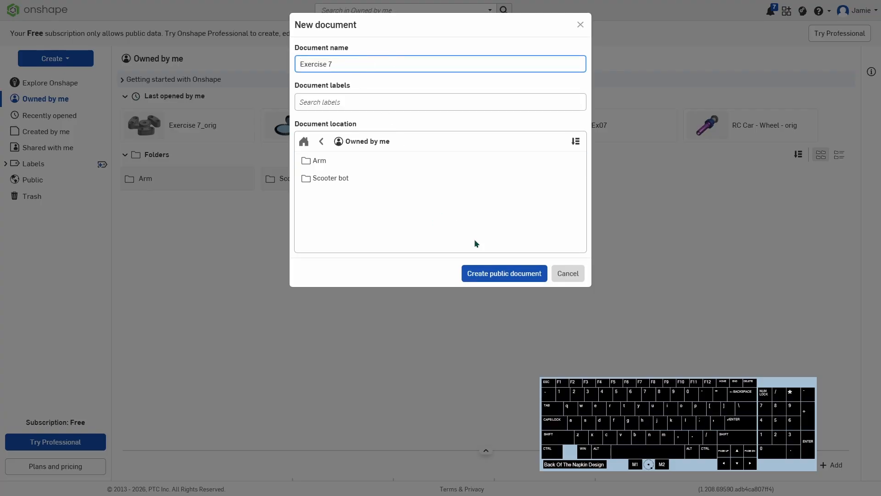
{"action": "left_click", "coordinate": [493, 277]}
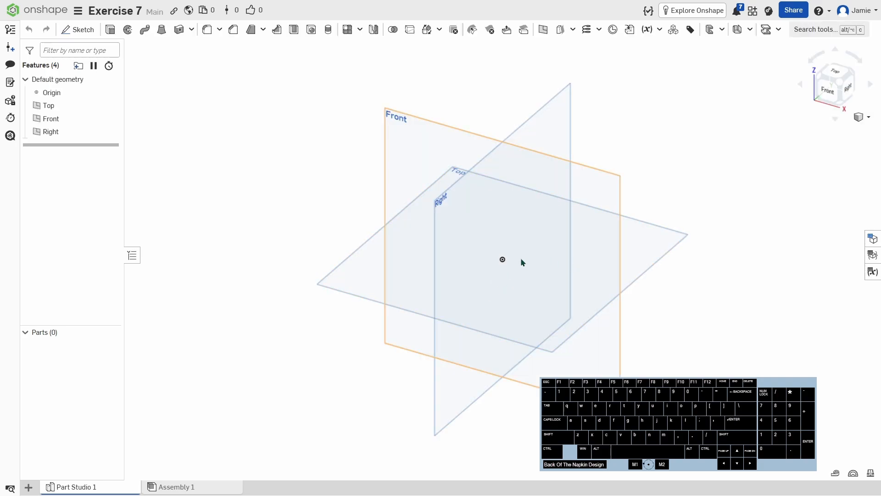
{"action": "middle_click_drag", "start_coordinate": [511, 252], "coordinate": [440, 256]}
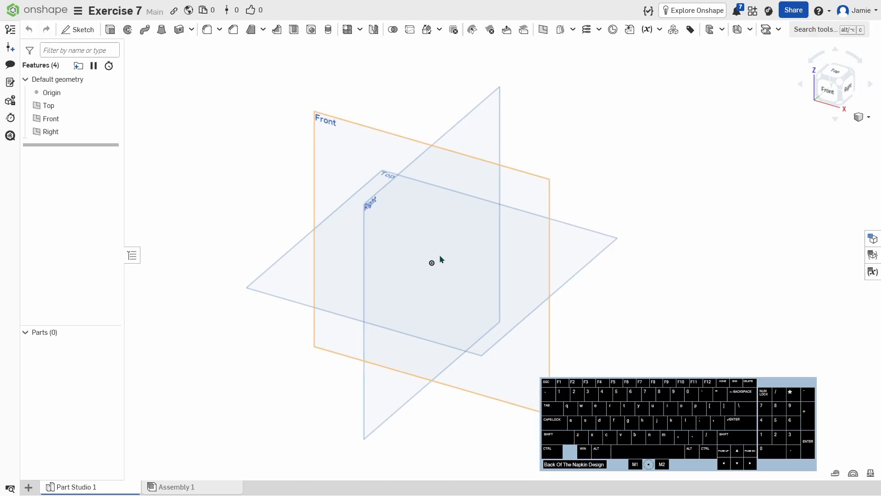
{"action": "right_click_drag", "start_coordinate": [605, 322], "coordinate": [628, 298]}
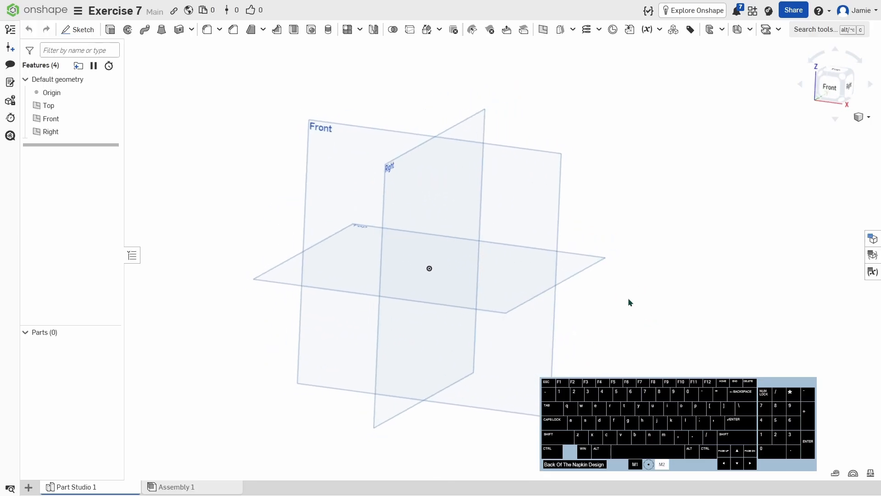
{"action": "mouse_move", "coordinate": [625, 299]}
{"action": "middle_mouse_down"}
{"action": "mouse_move", "coordinate": [646, 276]}
{"action": "mouse_move", "coordinate": [625, 308]}
{"action": "mouse_move", "coordinate": [618, 282]}
{"action": "mouse_move", "coordinate": [626, 284]}
{"action": "middle_mouse_up"}
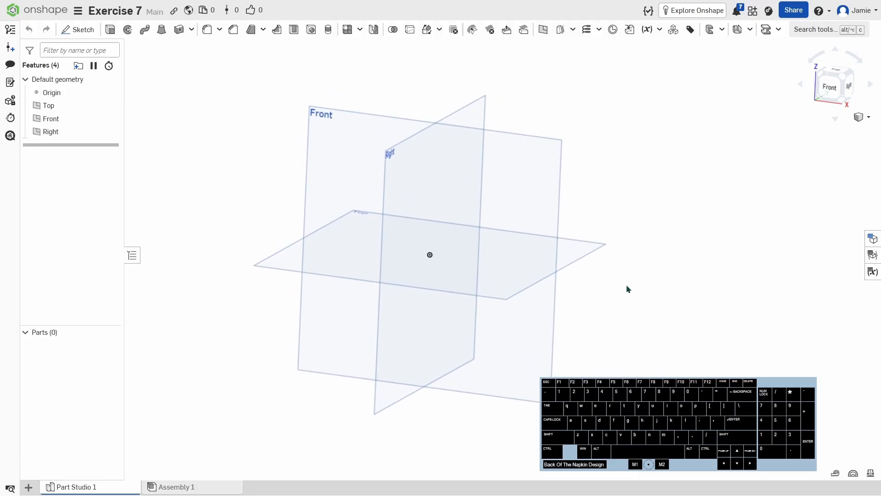
{"action": "scroll", "coordinate": [630, 282], "scroll_direction": "down", "scroll_amount": 4}
{"action": "scroll", "coordinate": [631, 287], "scroll_direction": "up", "scroll_amount": 3}
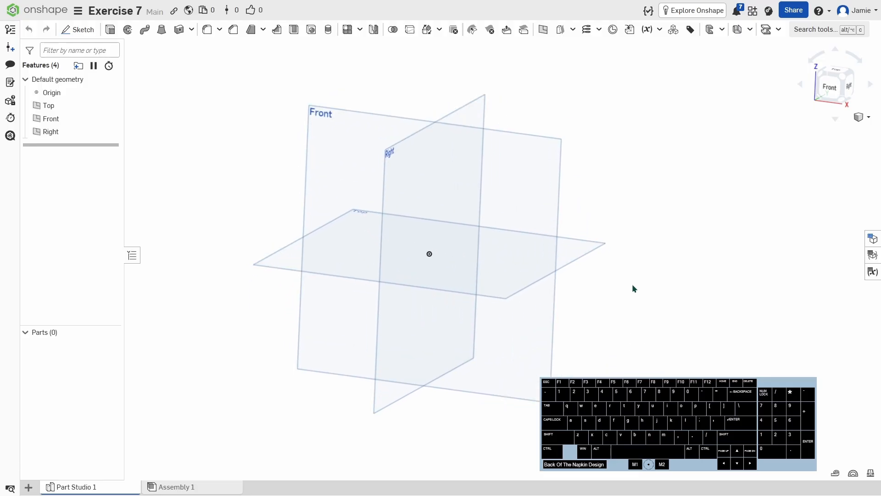
{"action": "scroll", "coordinate": [632, 289], "scroll_direction": "down", "scroll_amount": 2}
{"action": "scroll", "coordinate": [632, 291], "scroll_direction": "up", "scroll_amount": 1}
- Relocate the view cube inward so it sits closer to the default planes
{"action": "left_click_drag", "start_coordinate": [832, 87], "coordinate": [573, 108]}
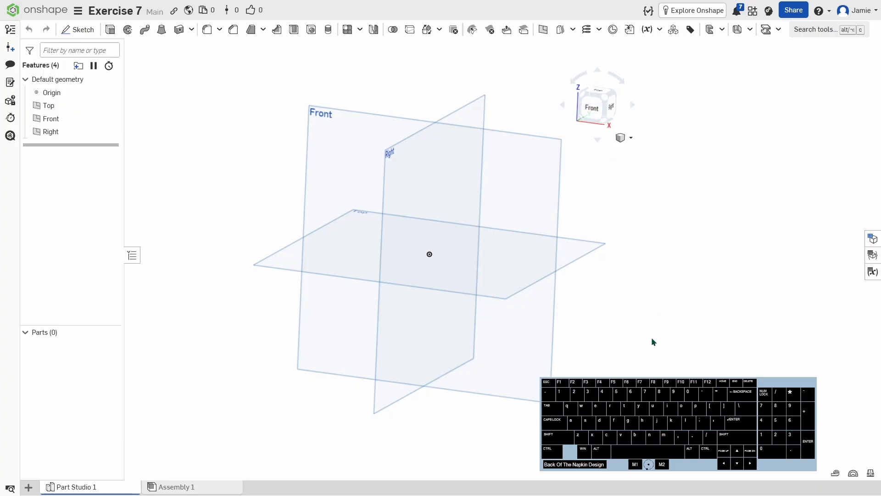
{"action": "scroll", "coordinate": [652, 341], "scroll_direction": "up", "scroll_amount": 1}
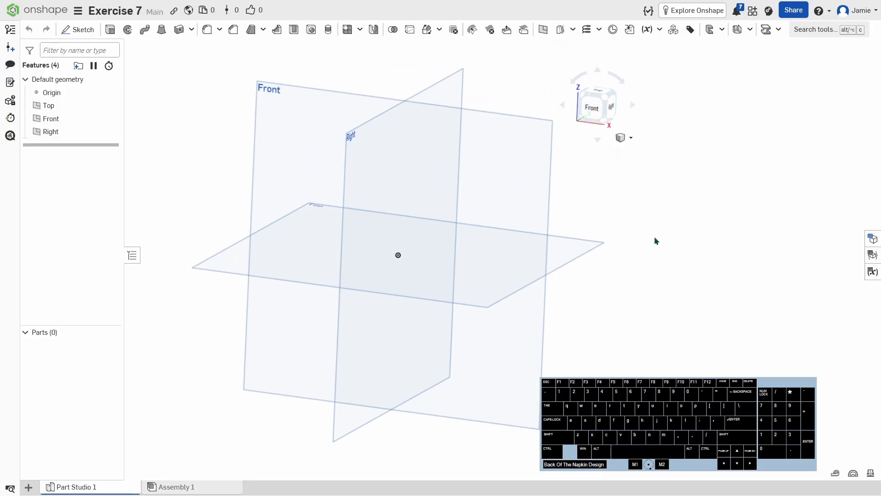
{"action": "scroll", "coordinate": [673, 249], "scroll_direction": "down", "scroll_amount": 2}
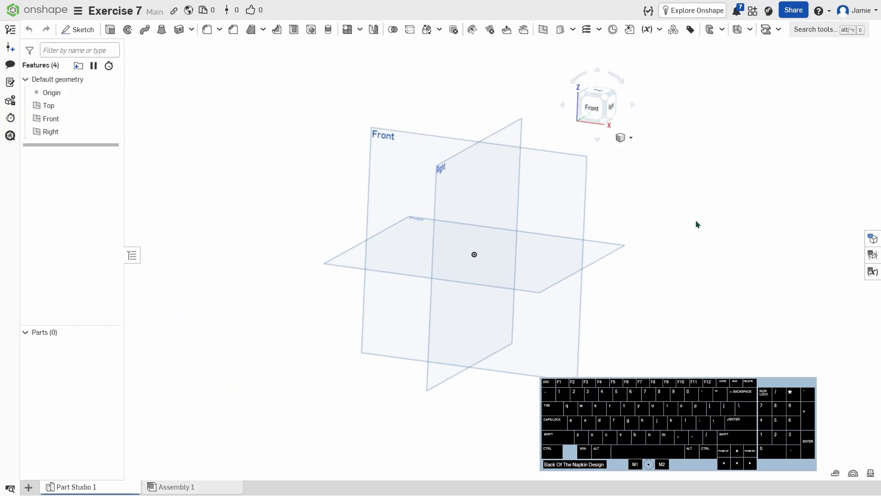
- Hide the Right and Top planes, leaving only the Front plane shown
{"action": "mouse_move", "coordinate": [695, 220]}
{"action": "right_mouse_down"}
{"action": "mouse_move", "coordinate": [694, 238]}
{"action": "mouse_move", "coordinate": [706, 216]}
{"action": "right_mouse_up"}
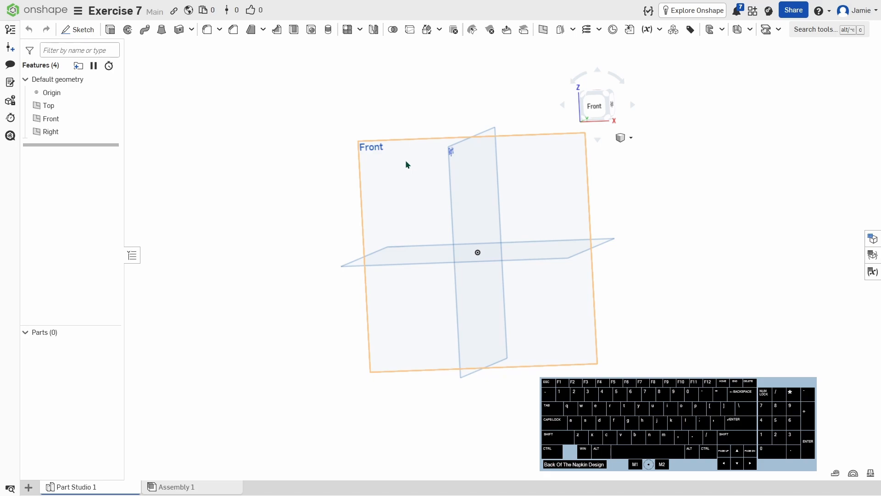
{"action": "middle_click_drag", "start_coordinate": [406, 161], "coordinate": [335, 166]}
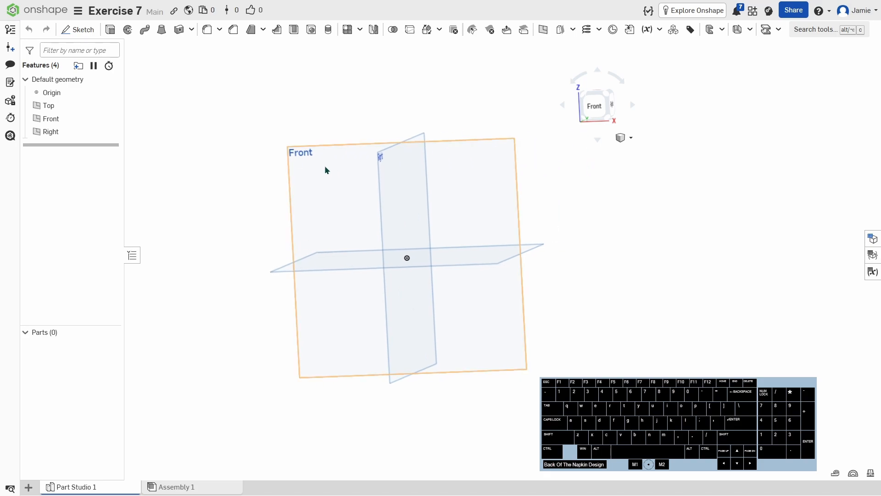
{"action": "left_click", "coordinate": [417, 134]}
{"action": "key", "text": "y"}
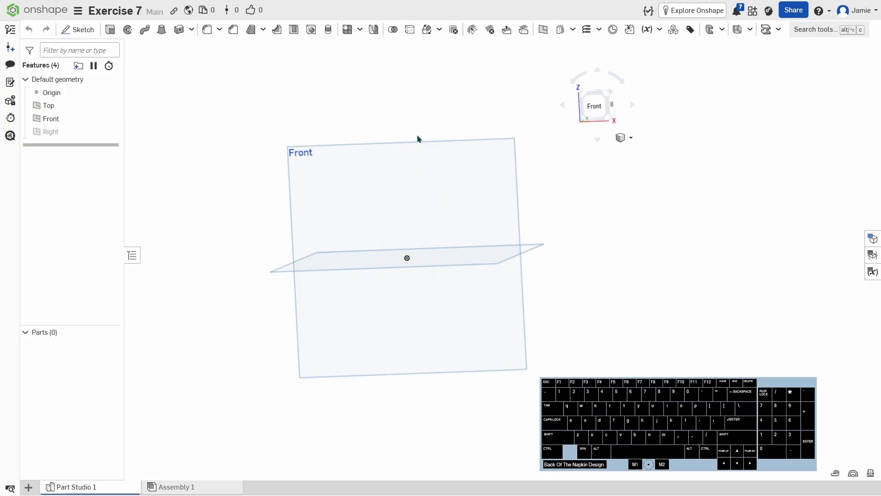
{"action": "left_click", "coordinate": [536, 243]}
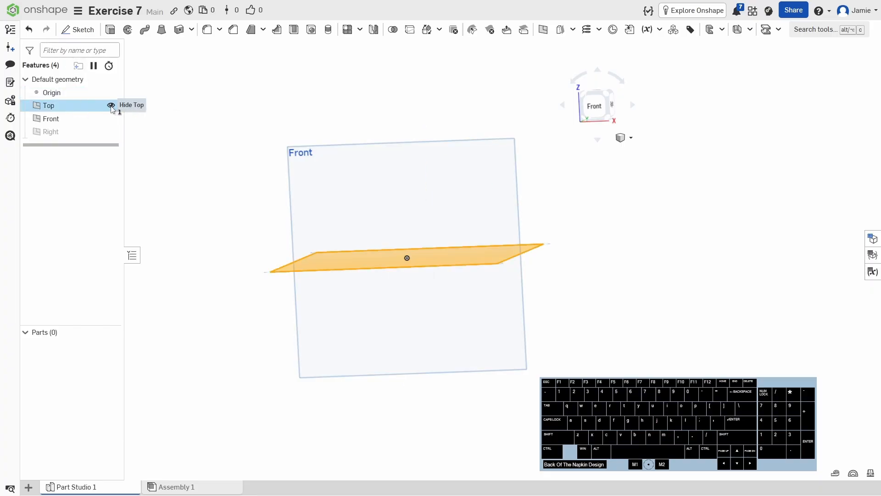
{"action": "left_click", "coordinate": [111, 106]}
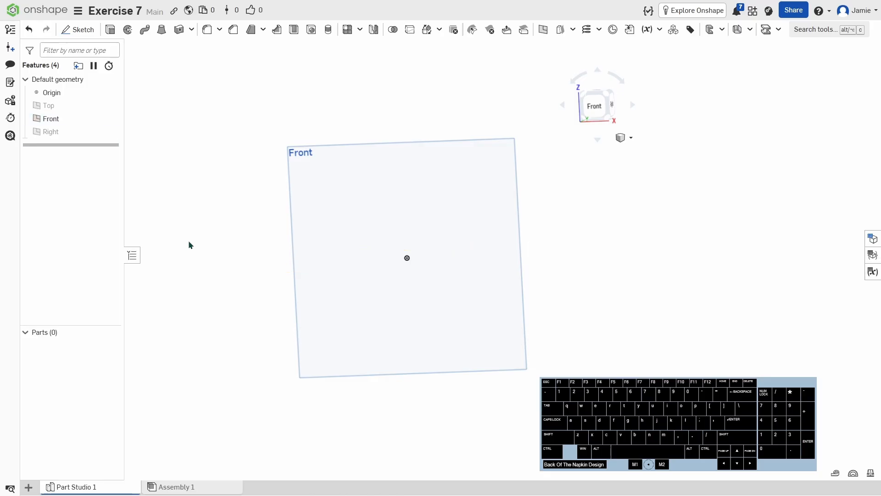
- Orient the view to the front and start a new sketch on the Front plane
{"action": "left_click", "coordinate": [596, 109]}
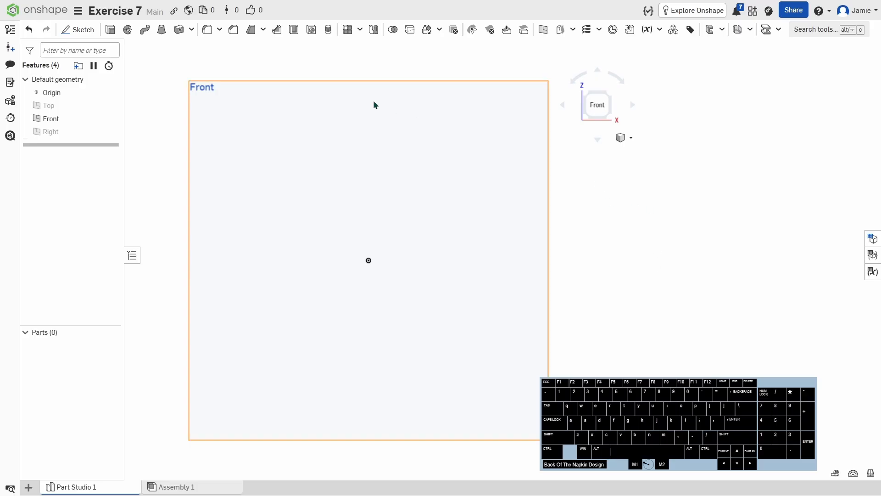
{"action": "left_click", "coordinate": [81, 30]}
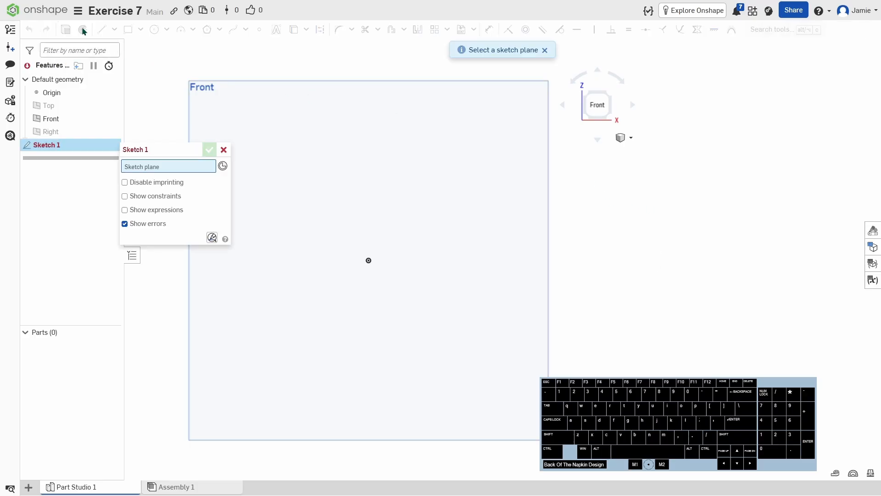
{"action": "left_click", "coordinate": [309, 104]}
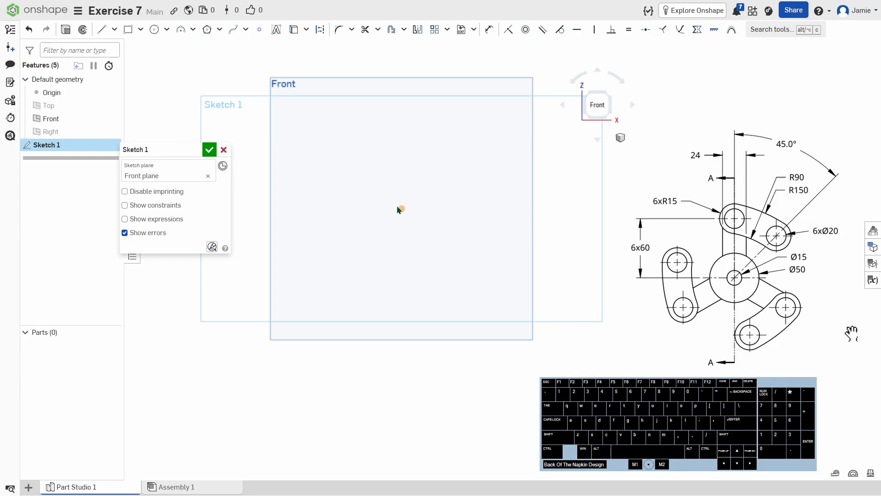
- Sketch a circle centred on the origin with a diameter of 15
{"action": "left_click", "coordinate": [154, 29]}
{"action": "left_click", "coordinate": [401, 209]}
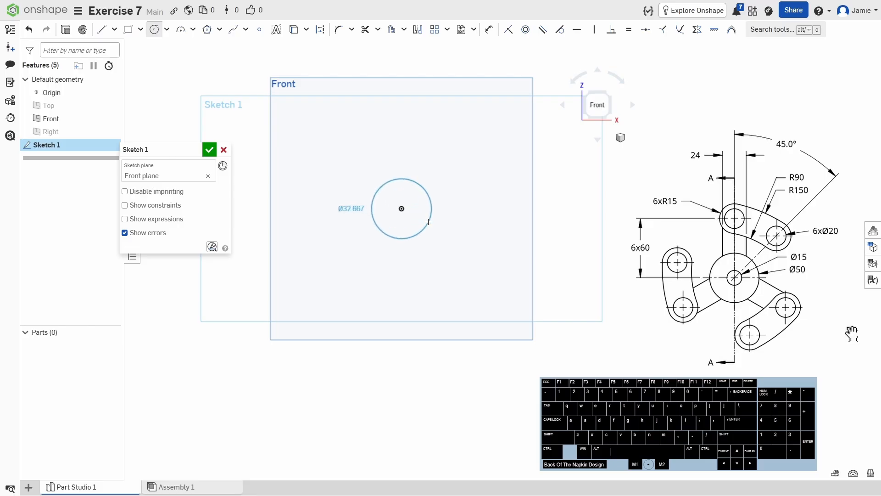
{"action": "left_click", "coordinate": [431, 224]}
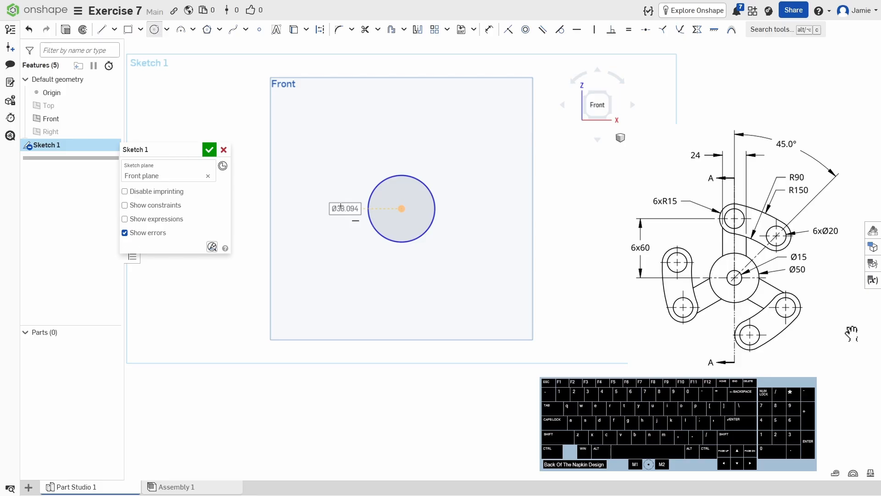
{"action": "type", "text": "15"}
{"action": "key", "text": "Return"}
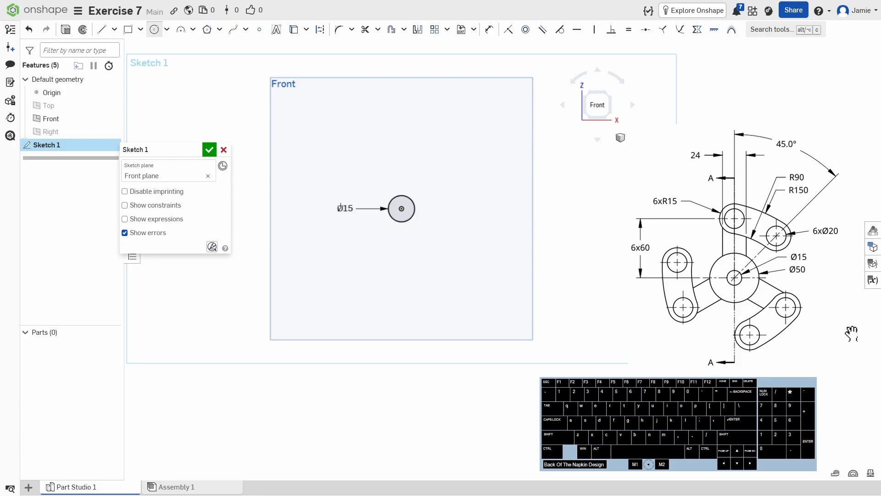
- Sketch a second circle centred slightly above the origin, around the small circle, with a diameter of 50
{"action": "scroll", "coordinate": [390, 246], "scroll_direction": "up", "scroll_amount": 3}
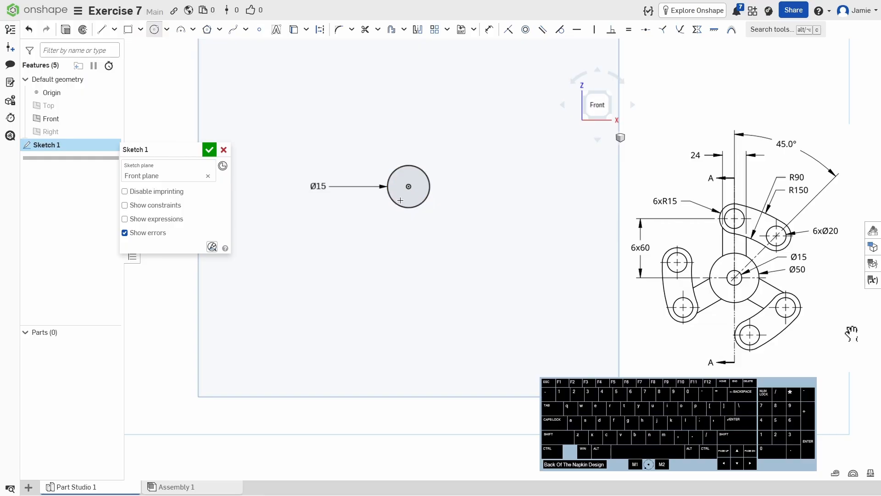
{"action": "left_click", "coordinate": [408, 173]}
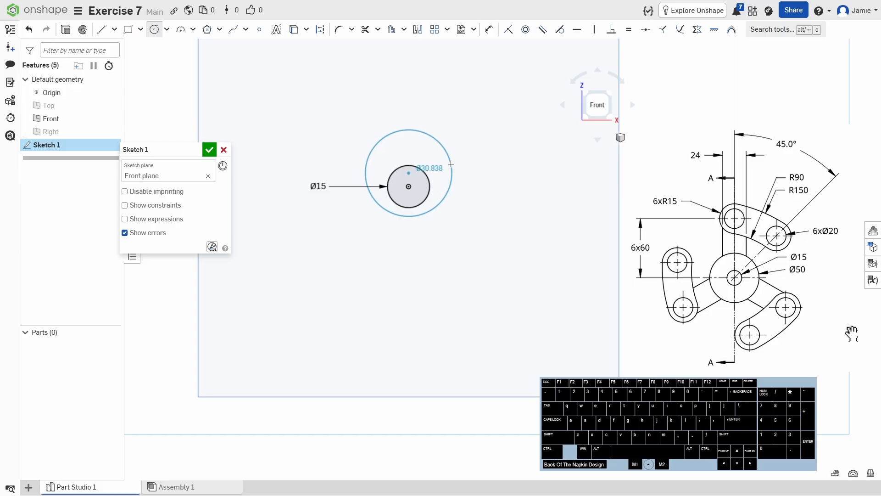
{"action": "left_click", "coordinate": [450, 163]}
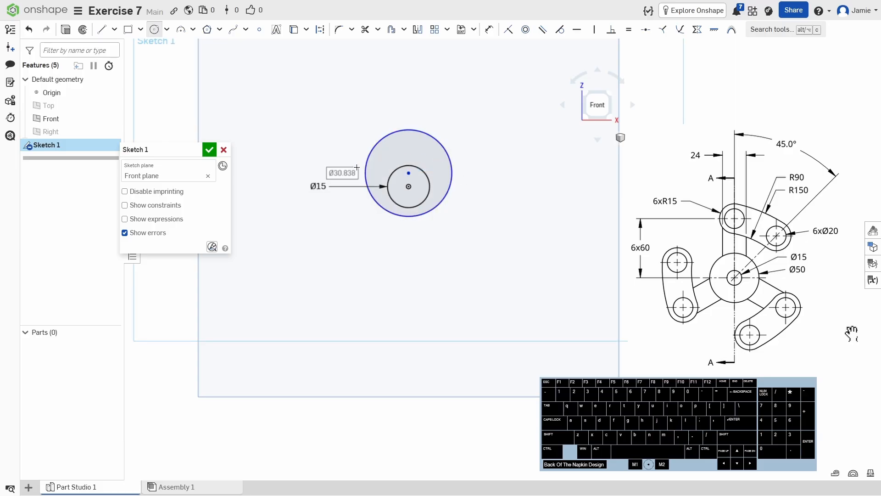
{"action": "type", "text": "50"}
{"action": "key", "text": "Return"}
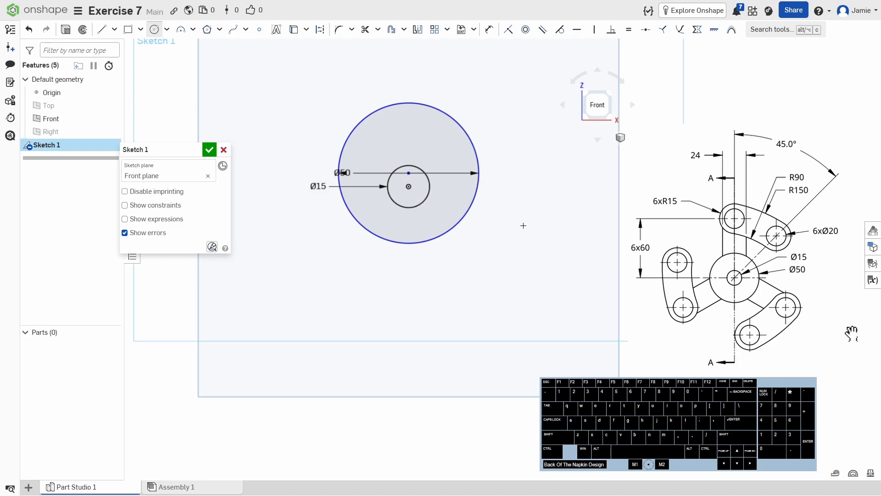
- Make the centre of the 50-diameter circle coincident with the origin
{"action": "left_click", "coordinate": [154, 29]}
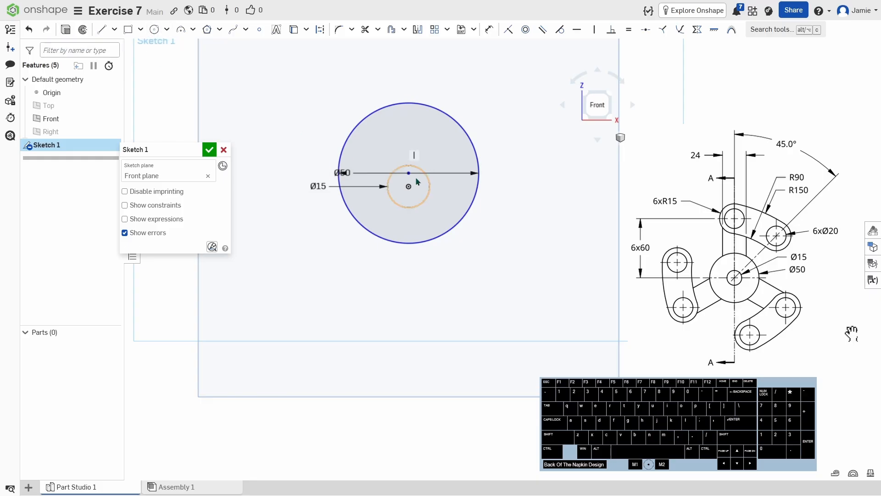
{"action": "left_click", "coordinate": [507, 29]}
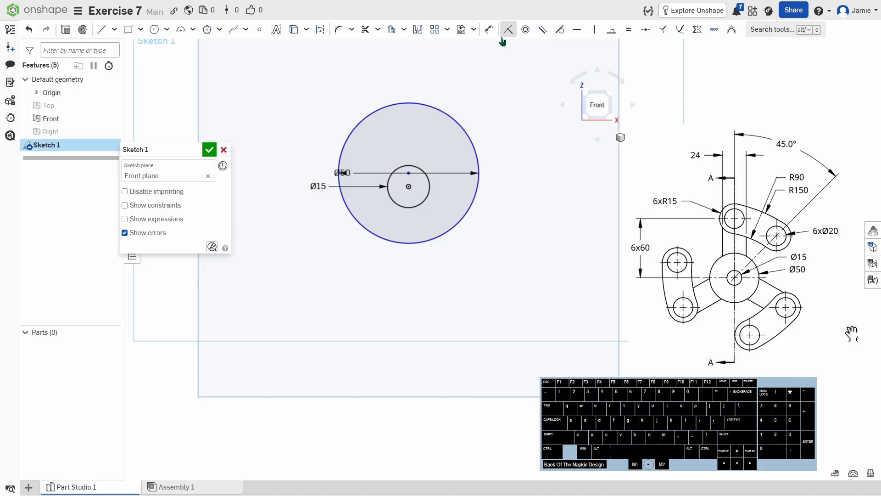
{"action": "left_click", "coordinate": [408, 173]}
{"action": "left_click", "coordinate": [410, 186]}
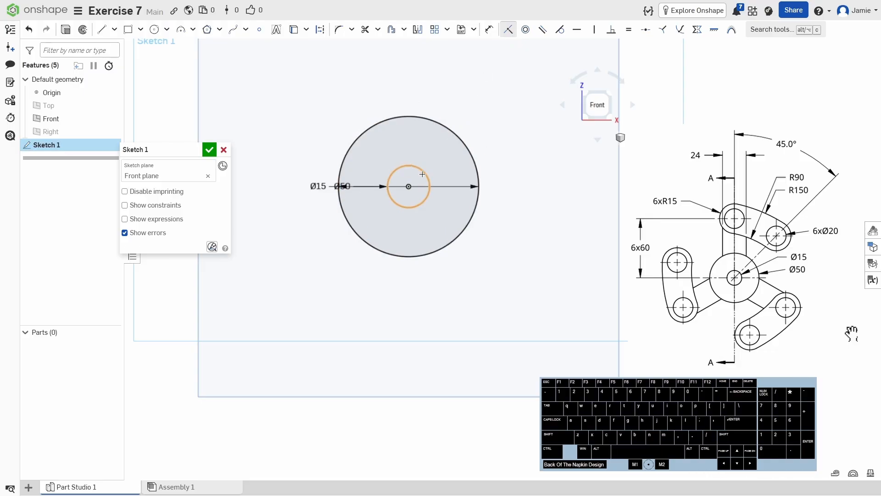
- Sketch a circle of diameter 20 vertically above the origin, outside the 50-diameter circle
{"action": "scroll", "coordinate": [447, 197], "scroll_direction": "down", "scroll_amount": 3}
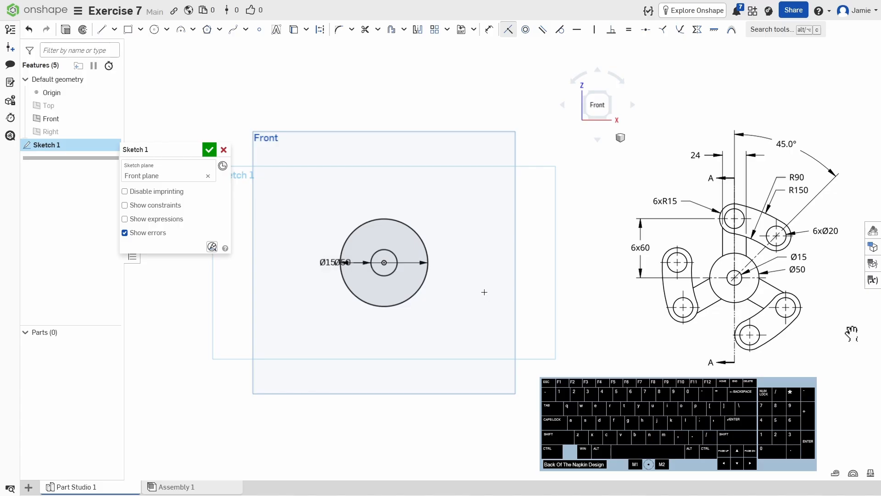
{"action": "scroll", "coordinate": [484, 292], "scroll_direction": "down", "scroll_amount": 2}
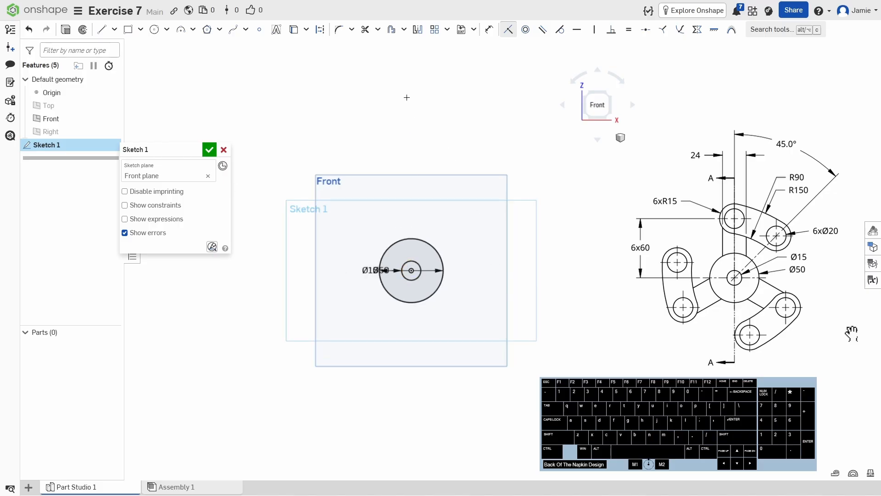
{"action": "left_click", "coordinate": [101, 29]}
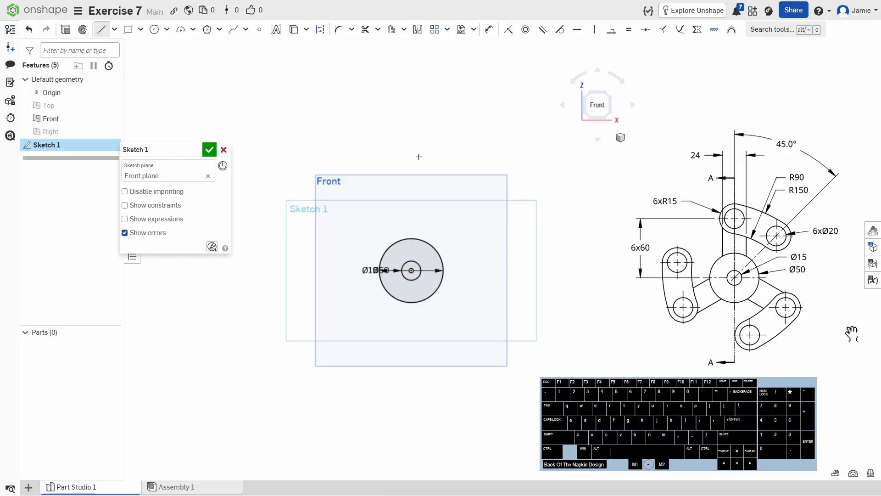
{"action": "key", "text": "Escape"}
{"action": "left_click", "coordinate": [153, 30]}
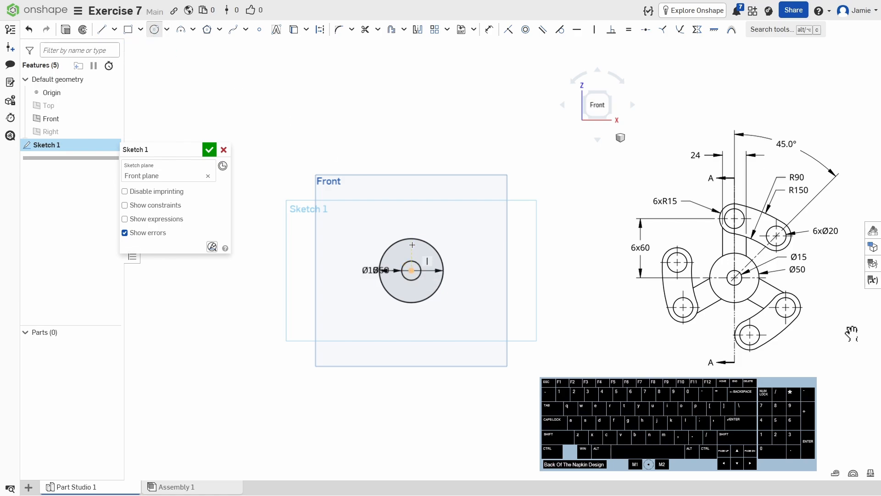
{"action": "left_click", "coordinate": [411, 182]}
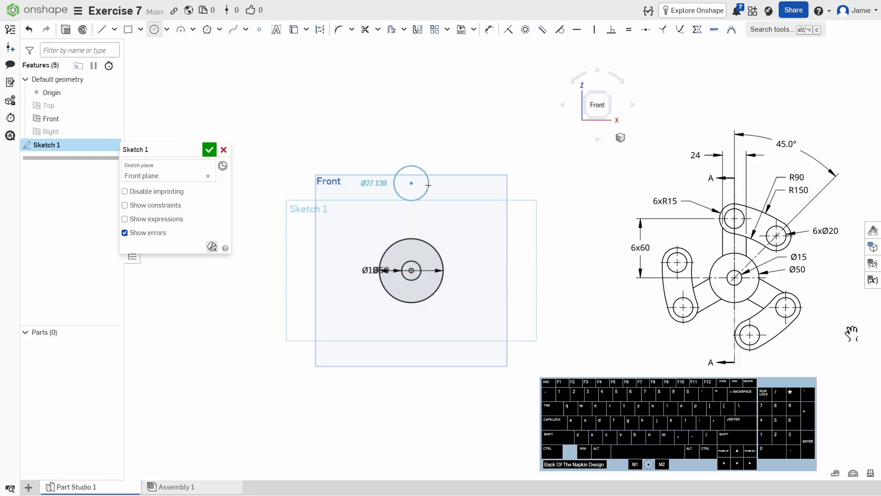
{"action": "left_click", "coordinate": [428, 184]}
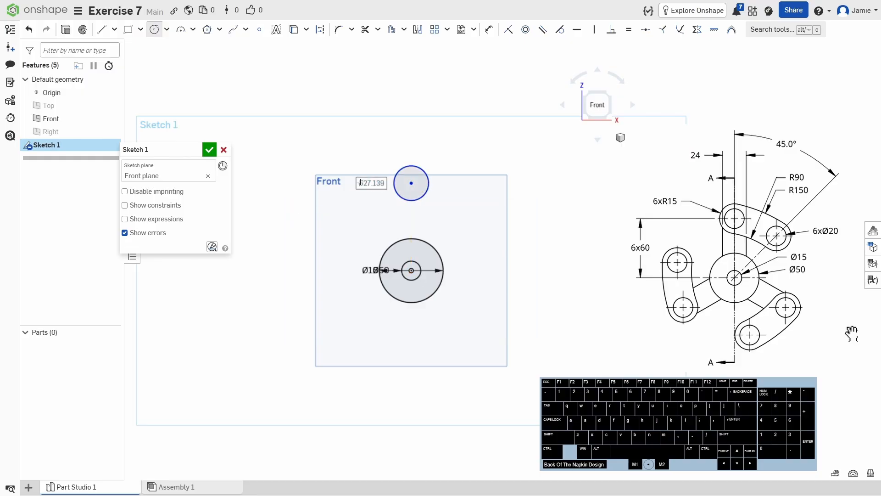
{"action": "type", "text": "20"}
{"action": "key", "text": "Return"}
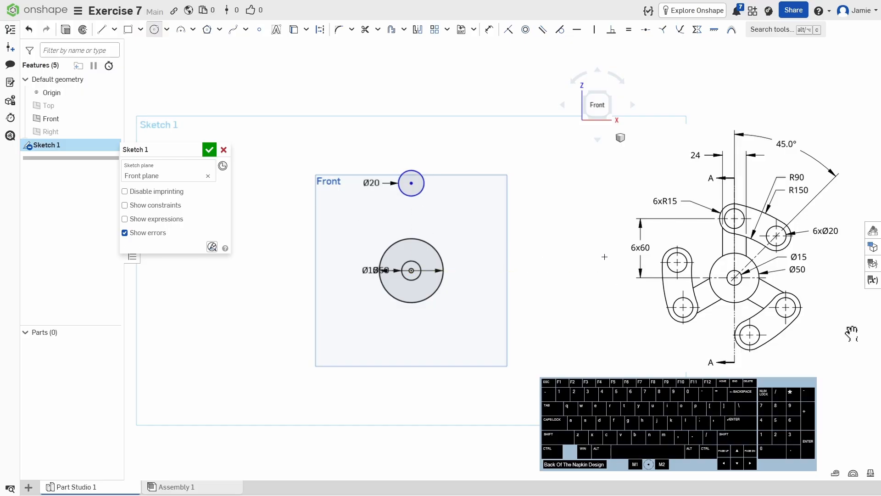
- Dimension the vertical distance from the origin to the 20 mm circle's centre and set it to 60 mm
{"action": "key", "text": "d"}
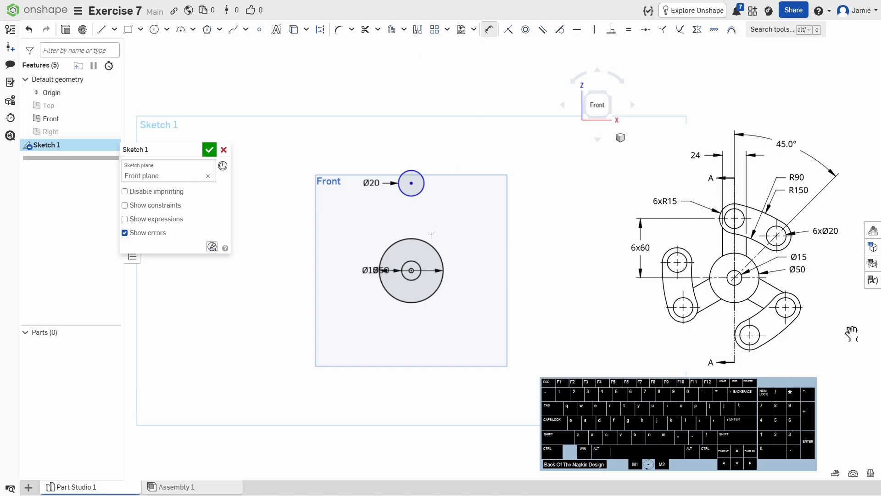
{"action": "left_click", "coordinate": [411, 270]}
{"action": "left_click", "coordinate": [411, 183]}
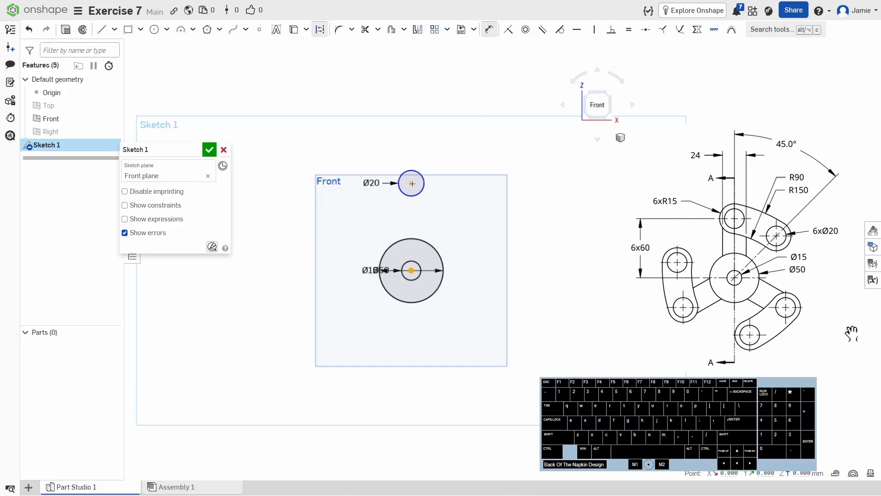
{"action": "left_click", "coordinate": [323, 232]}
{"action": "type", "text": "60"}
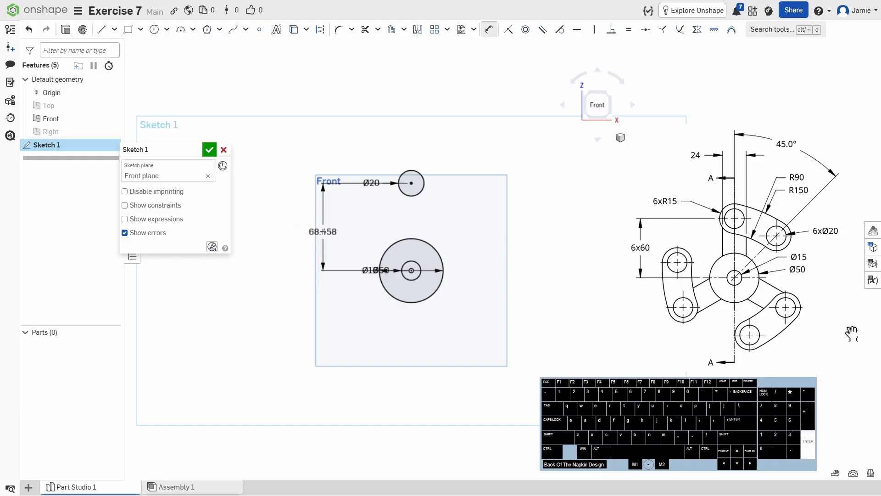
{"action": "key", "text": "Return"}
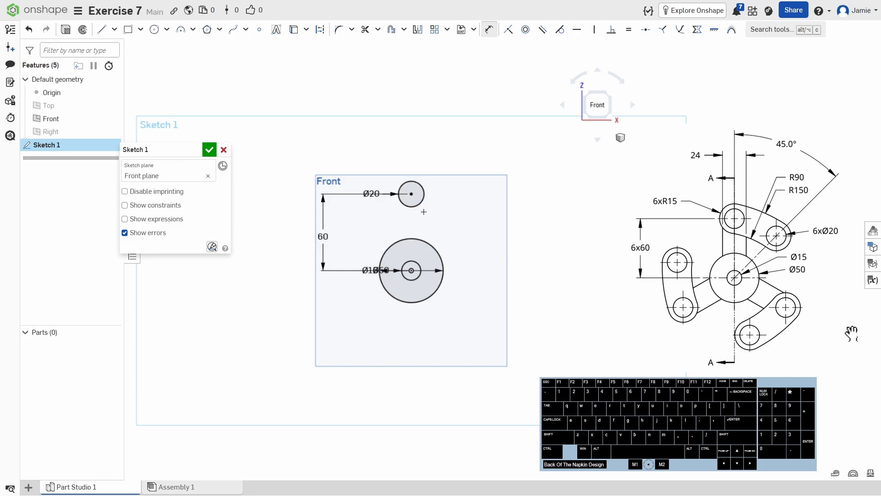
- Sketch a construction circle of diameter 30 mm concentric with the 20 mm circle above the hub
{"action": "key", "text": "d"}
{"action": "left_click", "coordinate": [410, 194]}
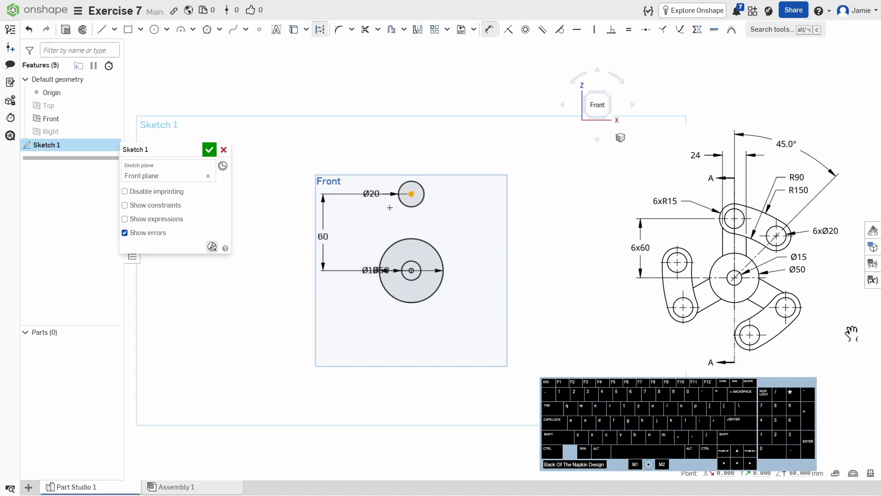
{"action": "left_click", "coordinate": [154, 30]}
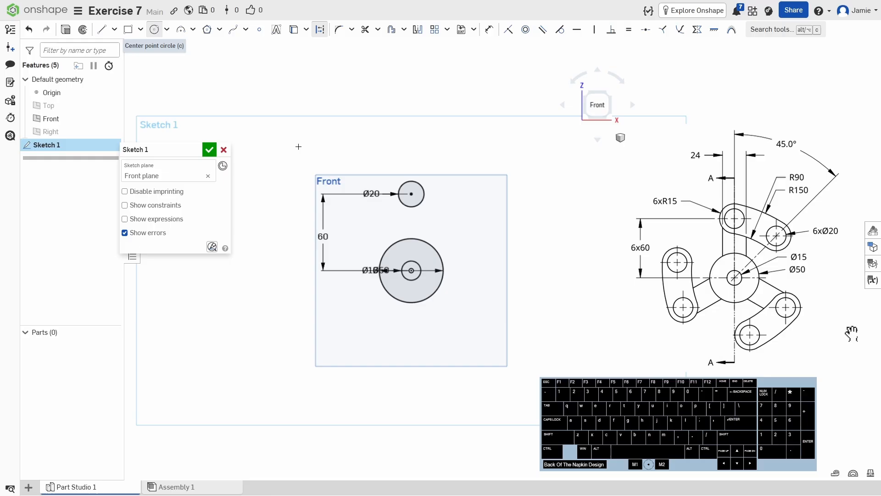
{"action": "left_click", "coordinate": [409, 192]}
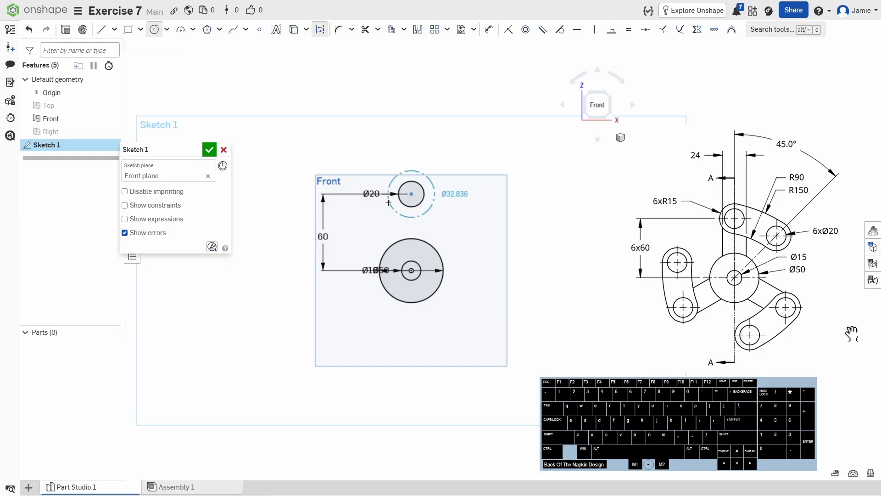
{"action": "left_click", "coordinate": [388, 203]}
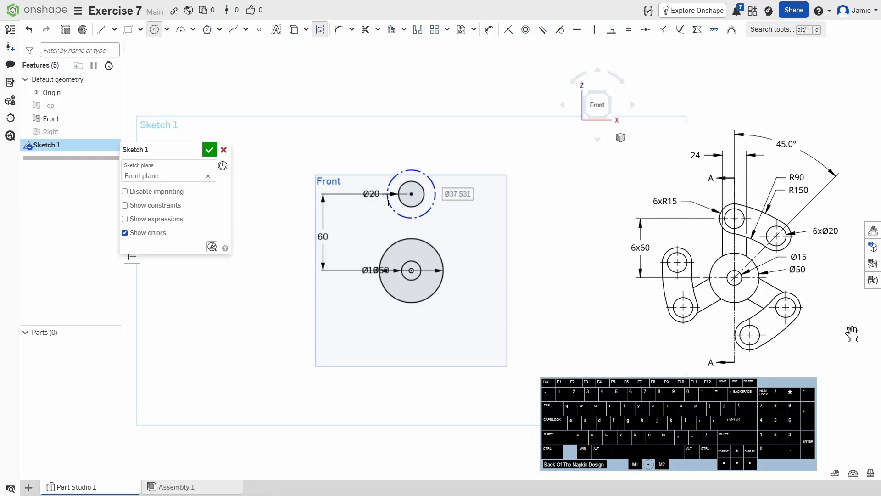
{"action": "type", "text": "30"}
{"action": "key", "text": "Return"}
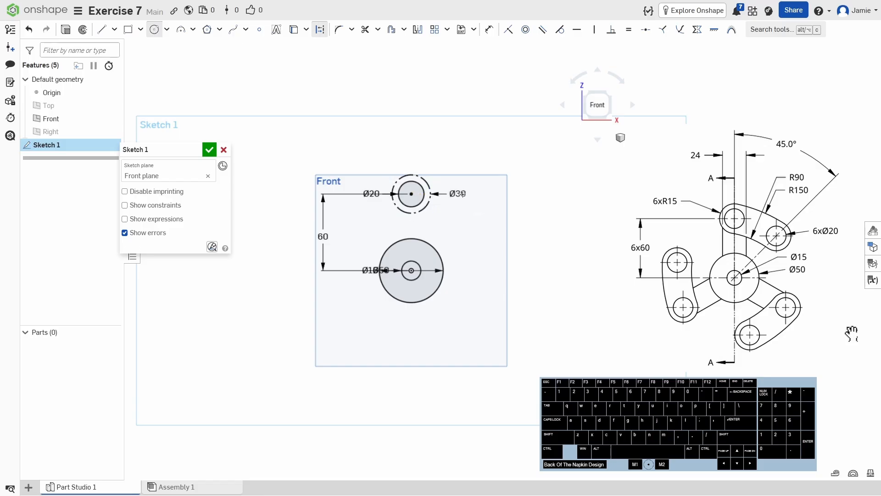
- Convert the 30 mm construction circle into regular sketch geometry
{"action": "scroll", "coordinate": [457, 188], "scroll_direction": "up", "scroll_amount": 3}
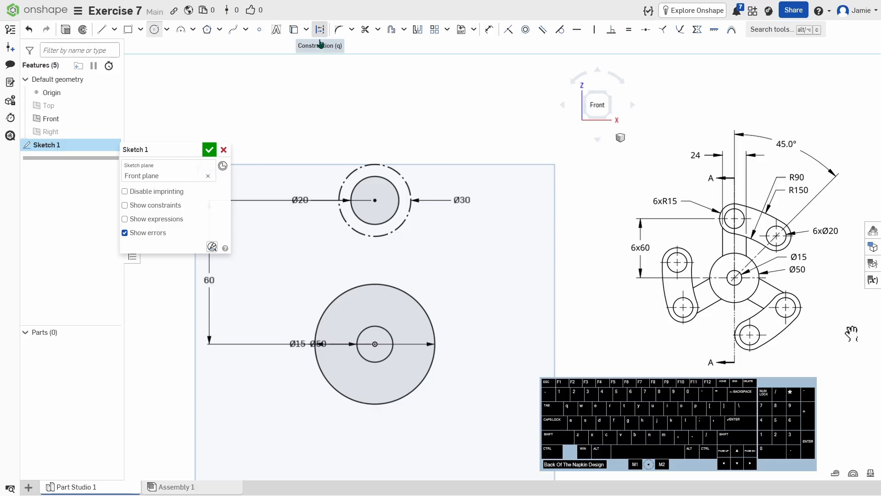
{"action": "key", "text": "Escape"}
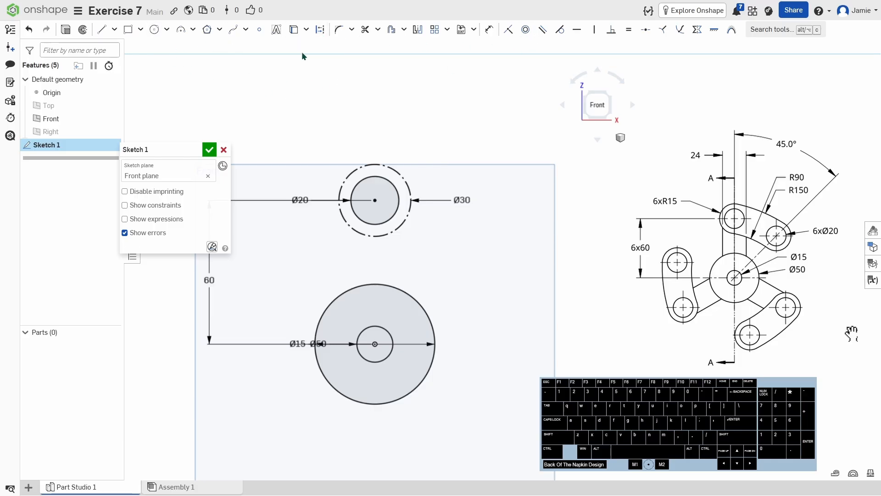
{"action": "left_click", "coordinate": [394, 168]}
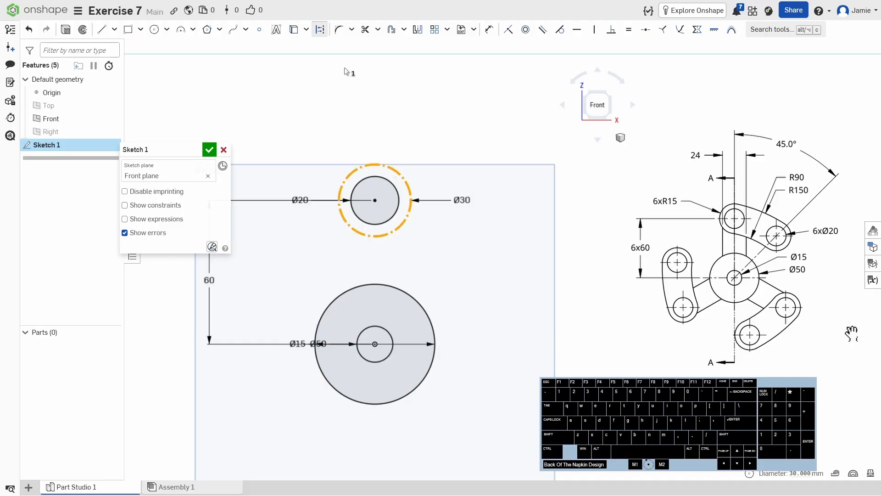
{"action": "left_click", "coordinate": [321, 31]}
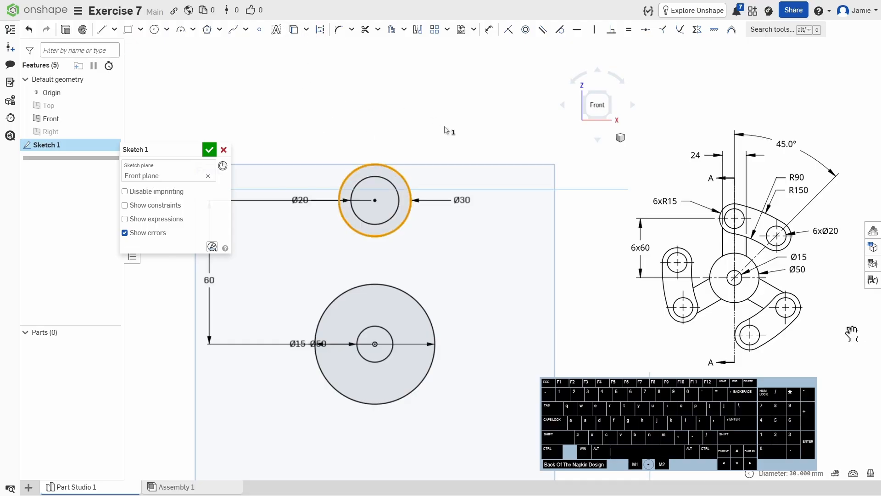
{"action": "middle_click_drag", "start_coordinate": [436, 158], "coordinate": [461, 139]}
{"action": "left_click", "coordinate": [458, 136]}
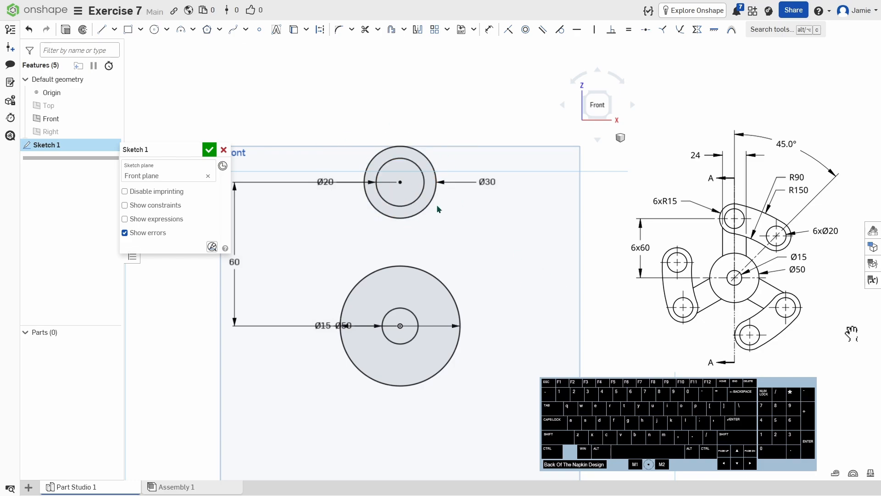
- Start a circular sketch pattern of the concentric 20 mm and 30 mm circles around the origin
{"action": "scroll", "coordinate": [483, 270], "scroll_direction": "down", "scroll_amount": 2}
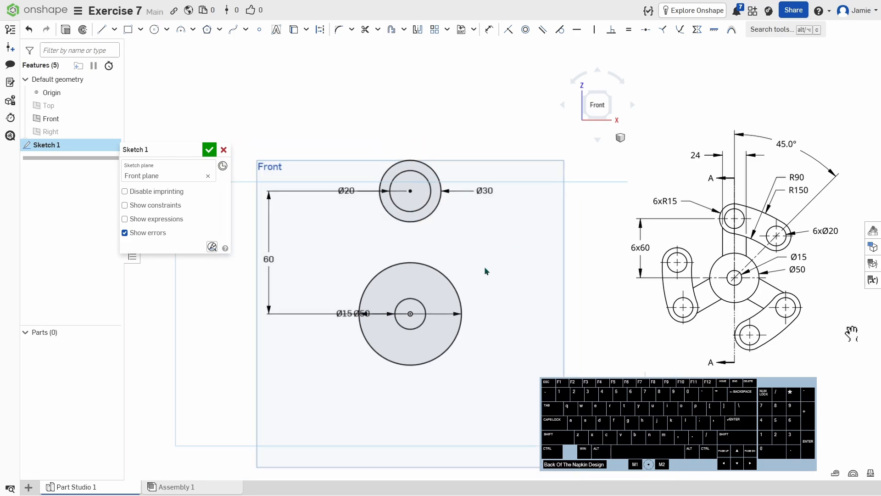
{"action": "scroll", "coordinate": [512, 276], "scroll_direction": "down", "scroll_amount": 2}
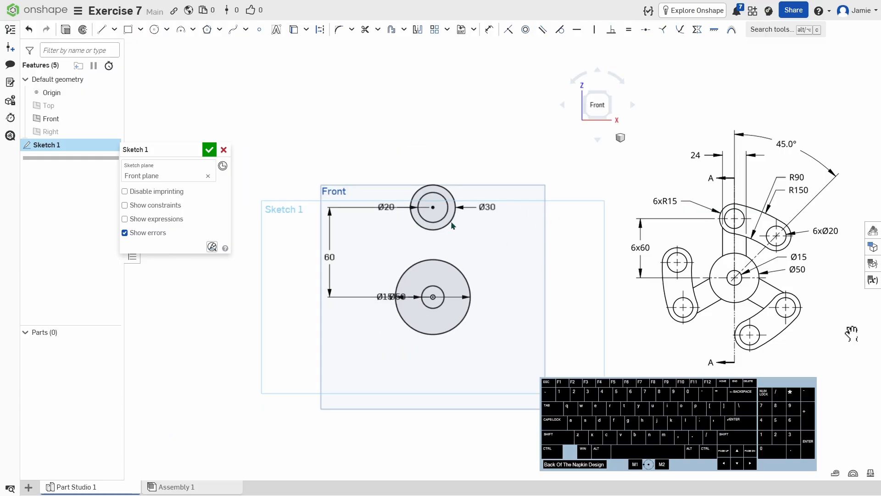
{"action": "left_click", "coordinate": [445, 30]}
{"action": "left_click", "coordinate": [444, 64]}
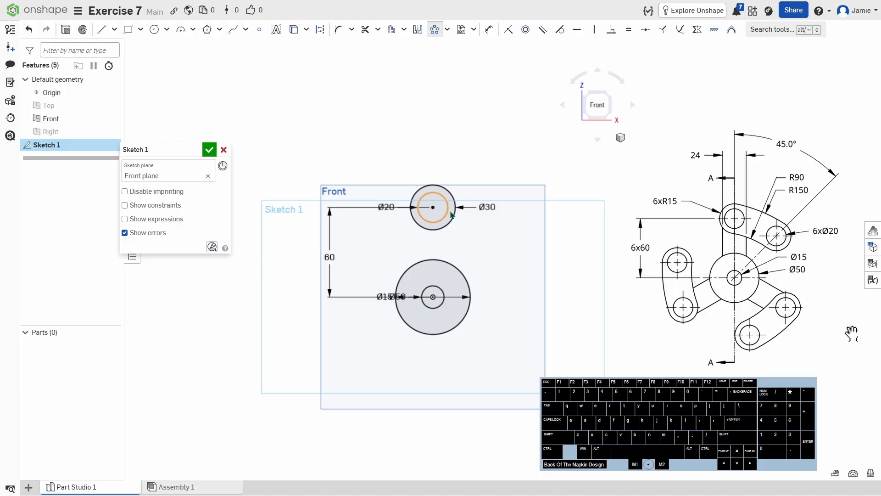
{"action": "left_click", "coordinate": [438, 221]}
{"action": "left_click", "coordinate": [442, 227]}
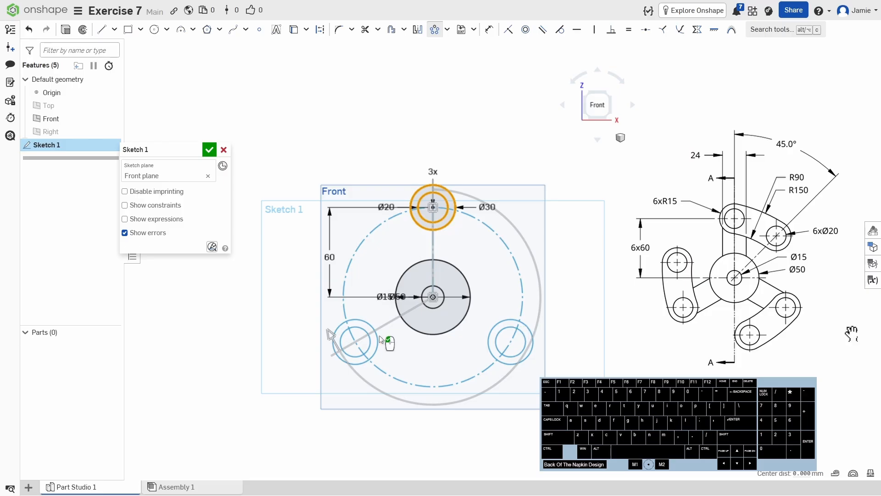
- Set the circular pattern to 2 instances spaced 45° clockwise, and reposition its angle dimension between the two pairs of circles
{"action": "left_click", "coordinate": [429, 172]}
{"action": "type", "text": "2"}
{"action": "key", "text": "Return"}
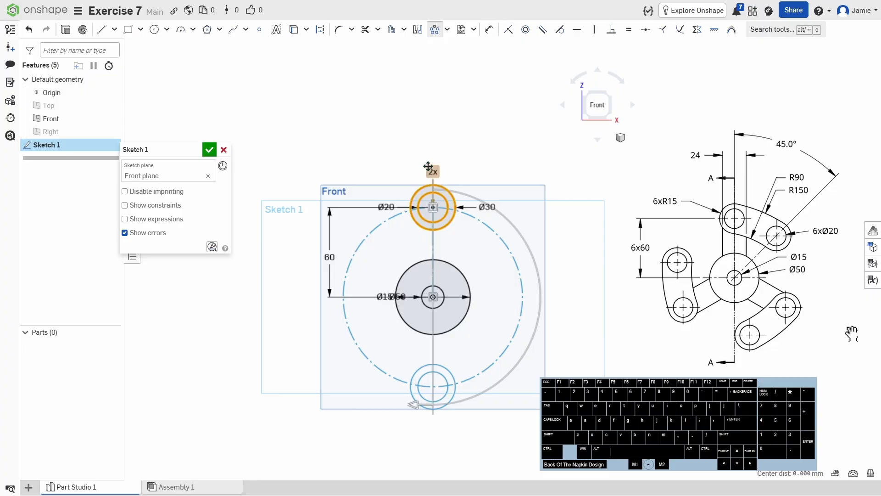
{"action": "left_click_drag", "start_coordinate": [413, 404], "coordinate": [513, 222]}
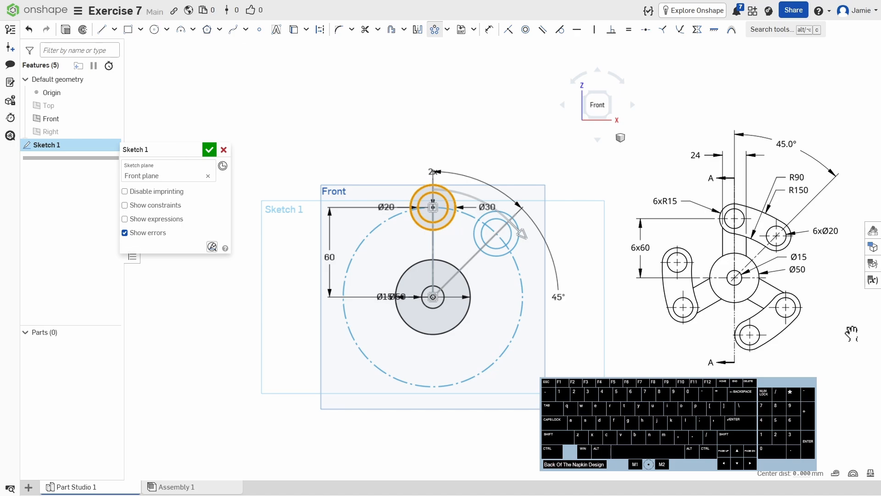
{"action": "key", "text": "Return"}
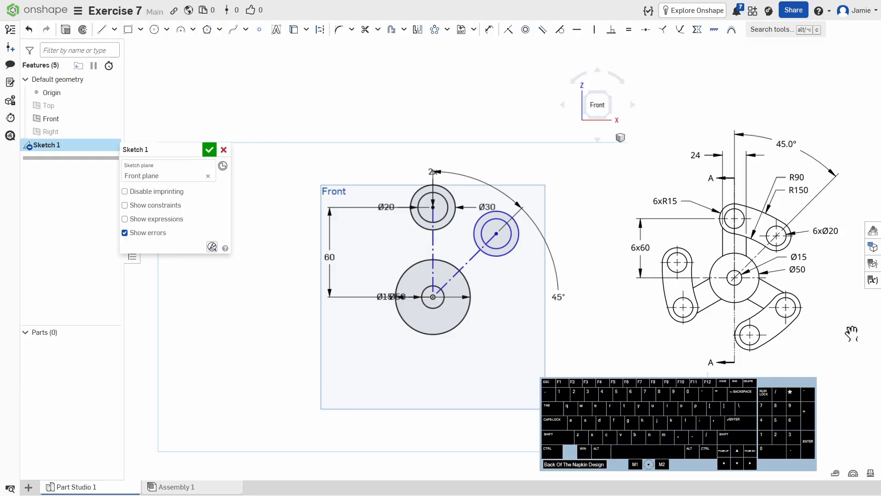
{"action": "left_click_drag", "start_coordinate": [557, 295], "coordinate": [502, 183]}
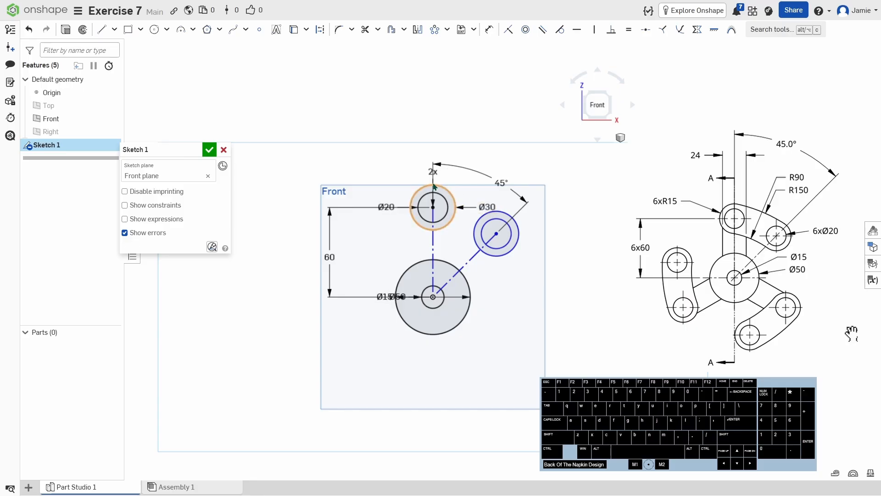
- Sketch a three-point arc of radius 150 mm joining the outer edges of the original and patterned 30 mm circles
{"action": "left_click", "coordinate": [180, 29]}
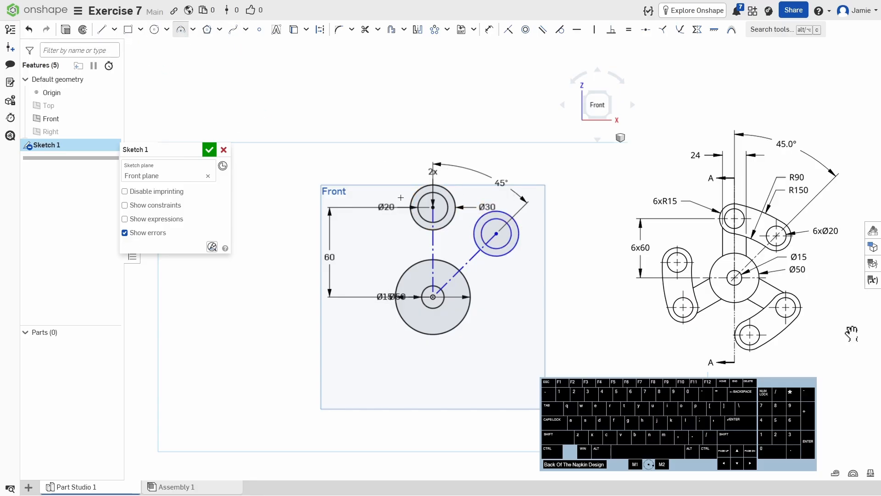
{"action": "left_click", "coordinate": [432, 183]}
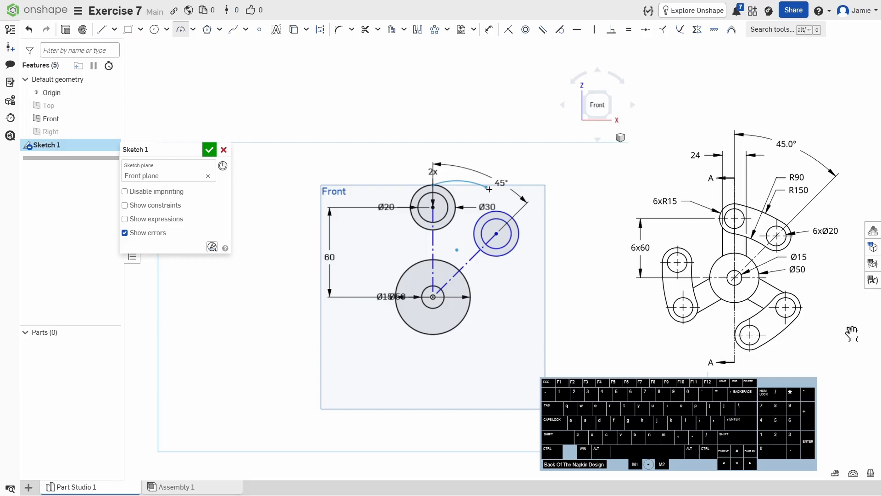
{"action": "left_click", "coordinate": [512, 215]}
{"action": "left_click", "coordinate": [493, 203]}
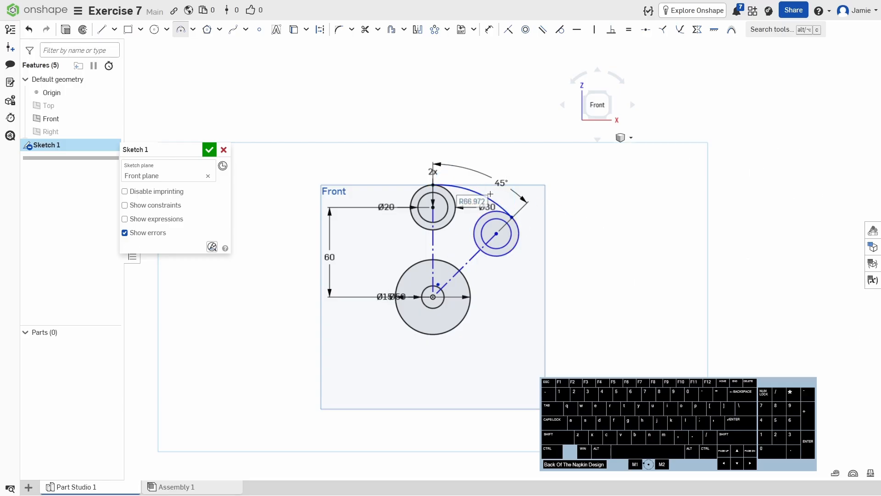
{"action": "scroll", "coordinate": [490, 194], "scroll_direction": "up", "scroll_amount": 5}
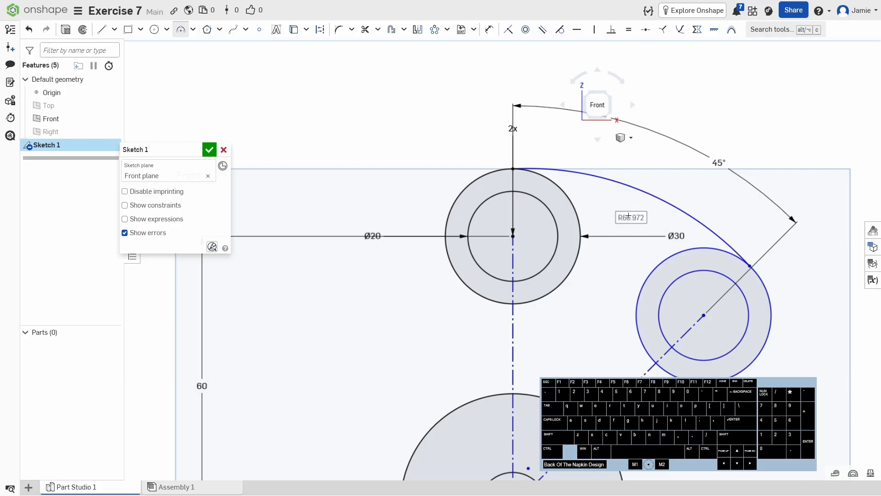
{"action": "type", "text": "100"}
{"action": "key", "text": "Return"}
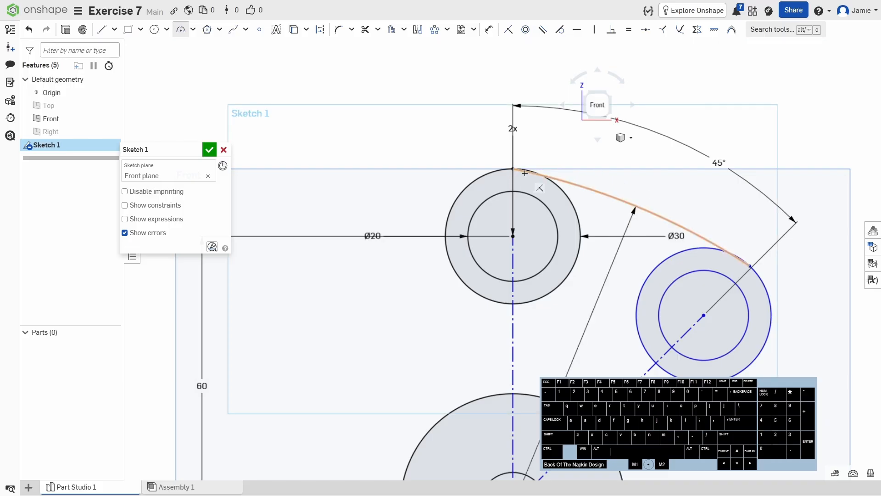
{"action": "key", "text": "Escape"}
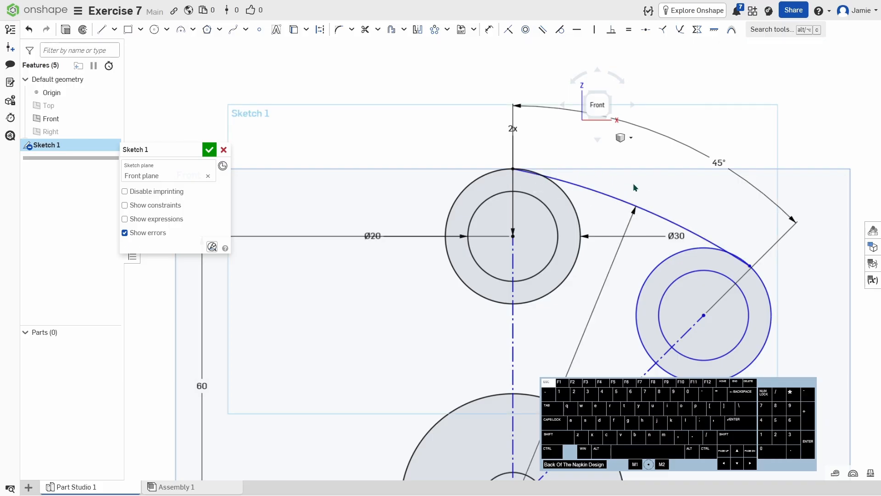
- Try to make the 150 mm radius arc tangent to the original 30 mm circle directly above the hub
{"action": "left_click", "coordinate": [560, 182]}
{"action": "left_click", "coordinate": [558, 189]}
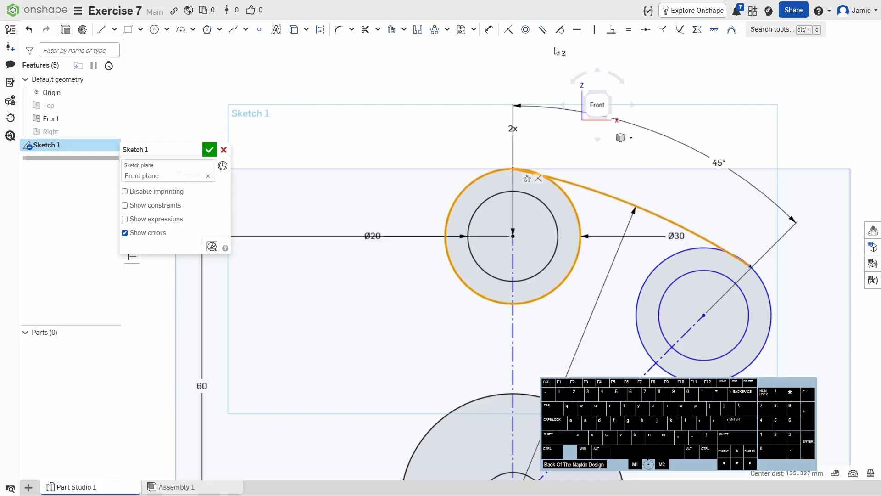
{"action": "left_click", "coordinate": [560, 30]}
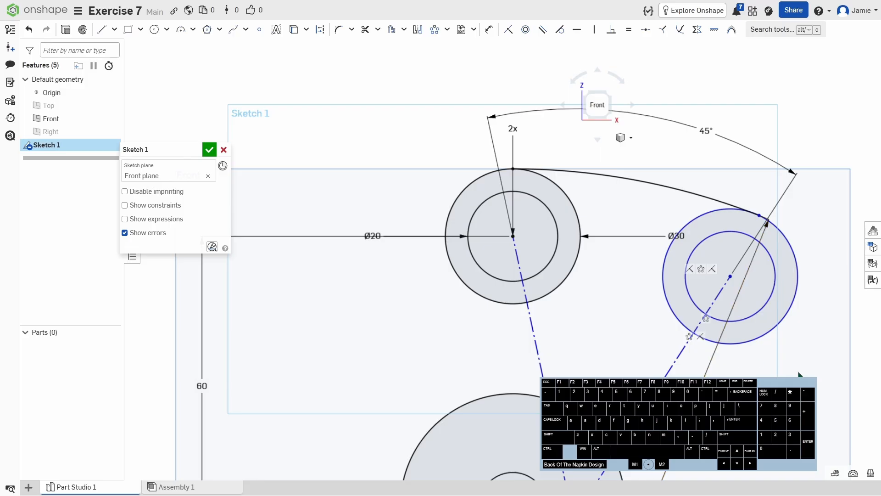
{"action": "key", "text": "ctrl+z"}
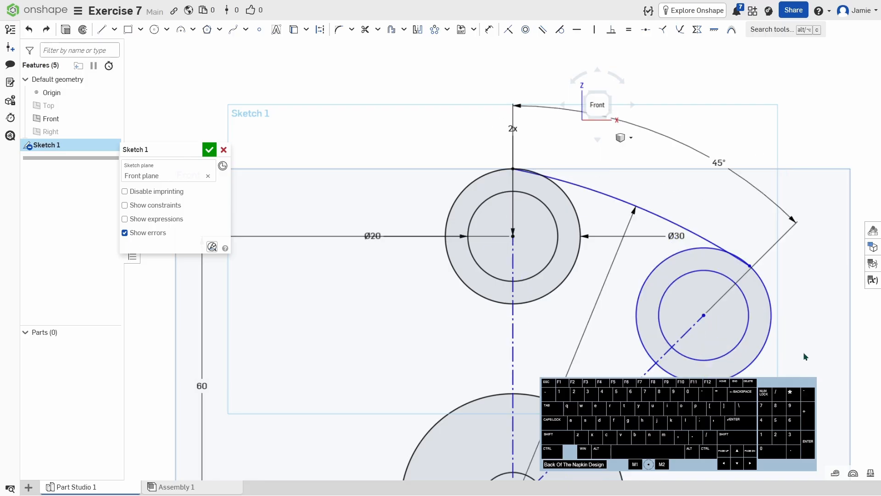
- Dimension the patterned circles' centre 60 mm from the origin, placing the aligned dimension below the slanted construction line
{"action": "middle_click_drag", "start_coordinate": [790, 389], "coordinate": [716, 288]}
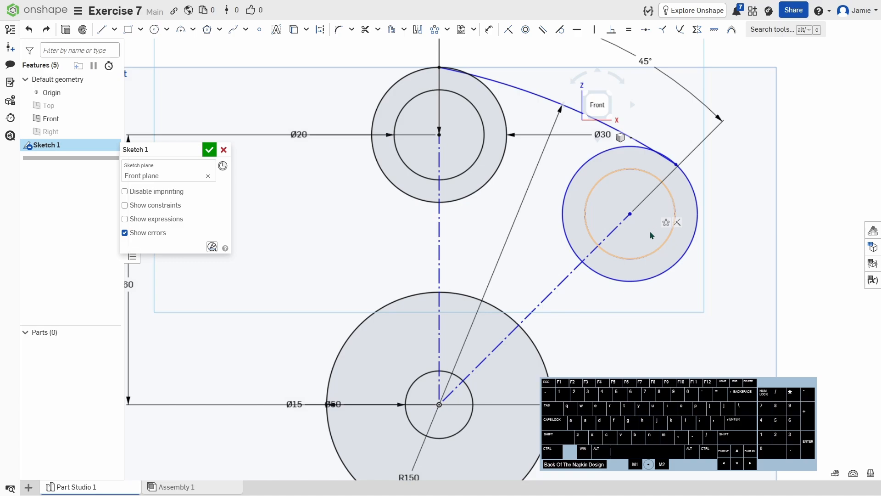
{"action": "scroll", "coordinate": [648, 230], "scroll_direction": "down", "scroll_amount": 3}
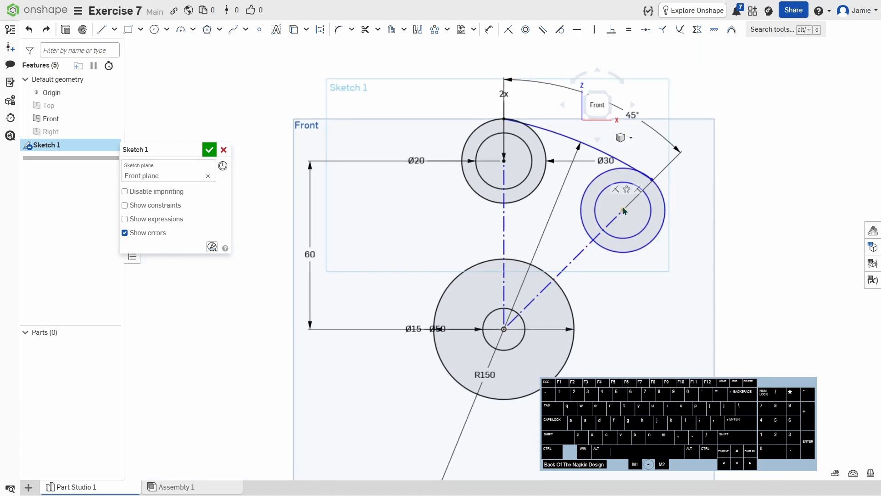
{"action": "key", "text": "d"}
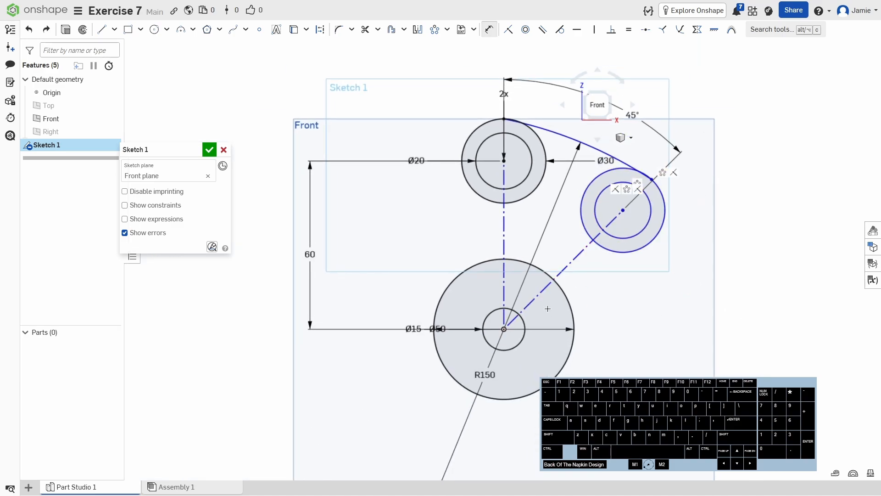
{"action": "left_click", "coordinate": [504, 328]}
{"action": "left_click", "coordinate": [622, 210]}
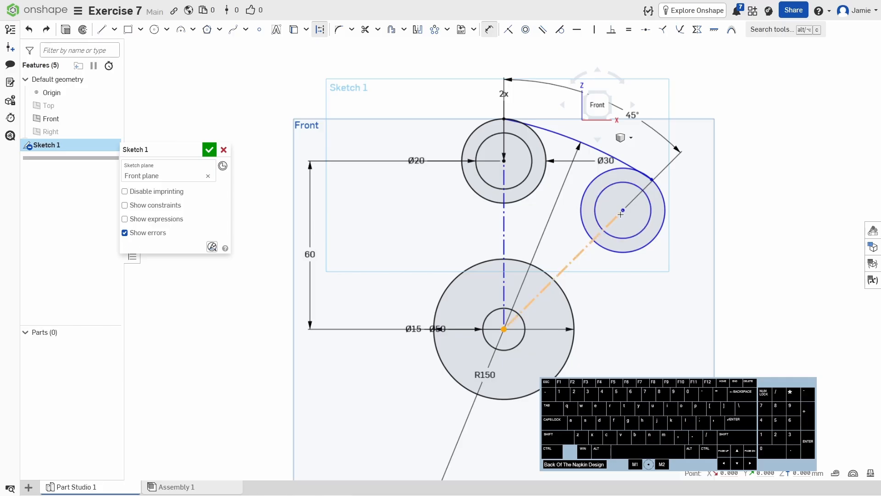
{"action": "left_click", "coordinate": [622, 318]}
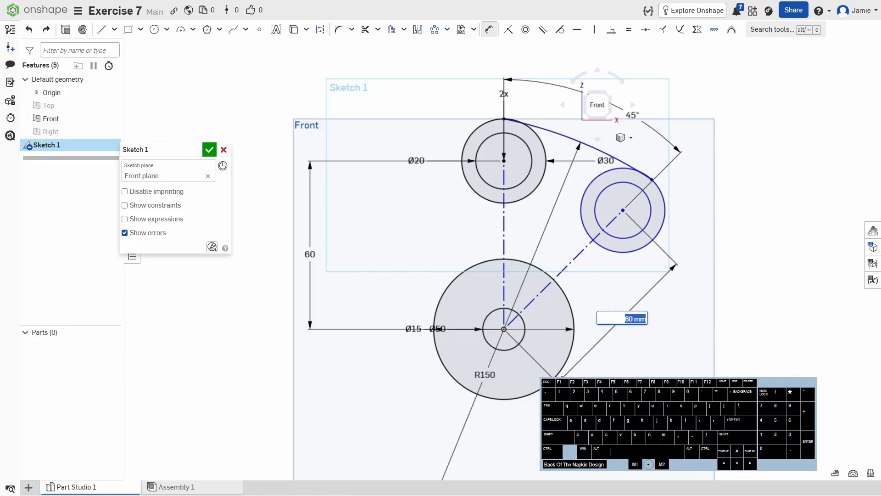
{"action": "key", "text": "Return"}
{"action": "key", "text": "Escape"}
- Add a horizontal dimension between the centres of the original and patterned circle pairs, placed above the 45° angle dimension
{"action": "middle_click_drag", "start_coordinate": [753, 242], "coordinate": [645, 281]}
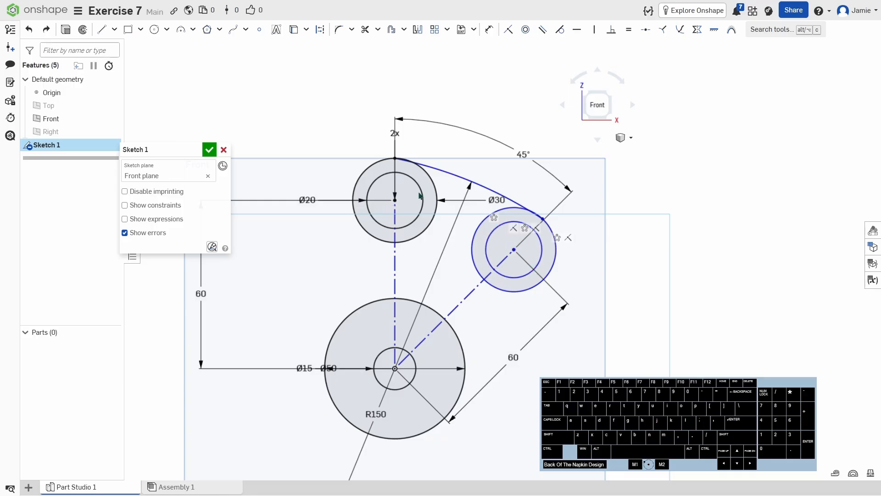
{"action": "key", "text": "u"}
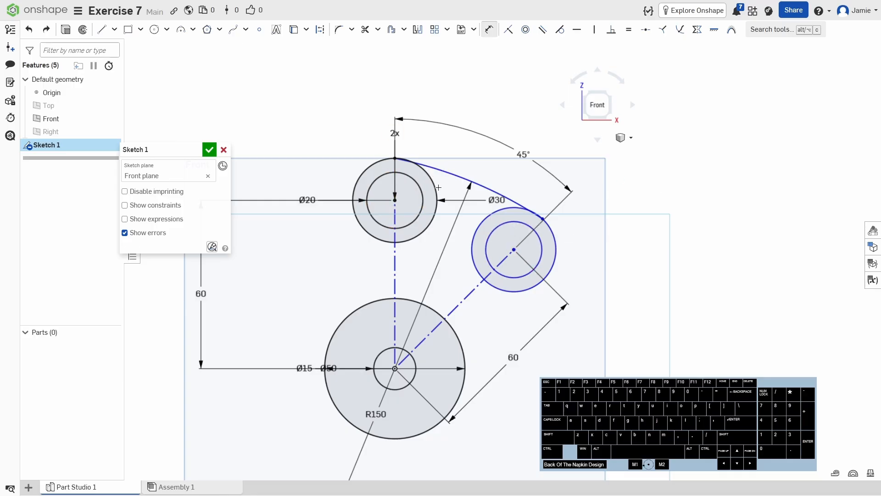
{"action": "left_click", "coordinate": [394, 200]}
{"action": "left_click", "coordinate": [513, 249]}
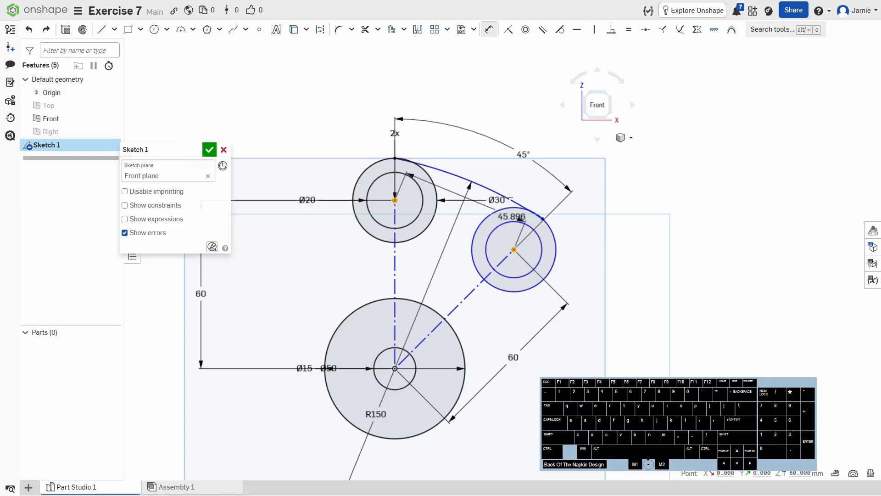
{"action": "left_click", "coordinate": [471, 90]}
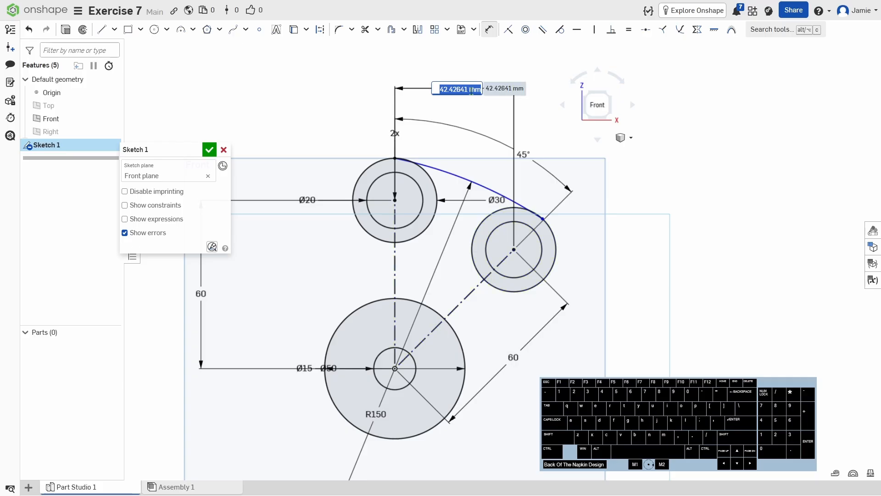
{"action": "key", "text": "Return"}
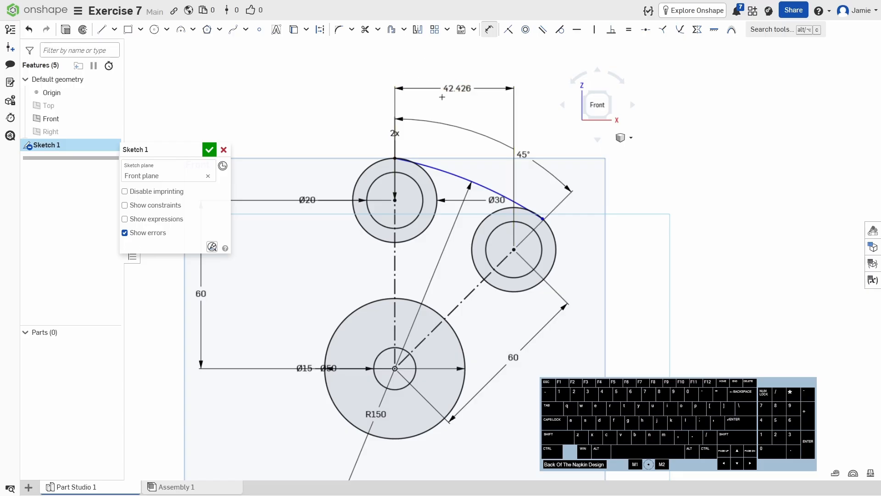
- Examine how the ends of the 150 mm radius arc meet the original and patterned 30 mm circles
{"action": "middle_click_drag", "start_coordinate": [530, 181], "coordinate": [584, 149]}
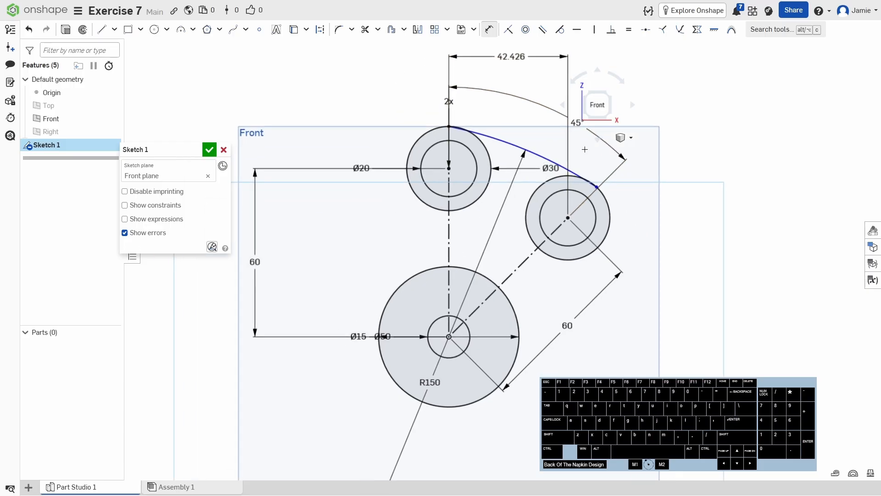
{"action": "scroll", "coordinate": [563, 205], "scroll_direction": "down", "scroll_amount": 3}
{"action": "middle_click_drag", "start_coordinate": [467, 203], "coordinate": [408, 213]}
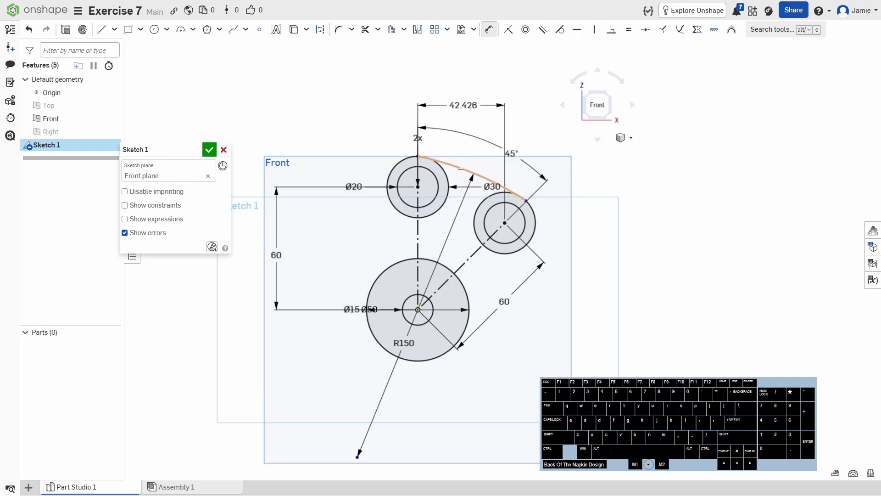
{"action": "scroll", "coordinate": [461, 168], "scroll_direction": "up", "scroll_amount": 5}
{"action": "scroll", "coordinate": [489, 207], "scroll_direction": "down", "scroll_amount": 3}
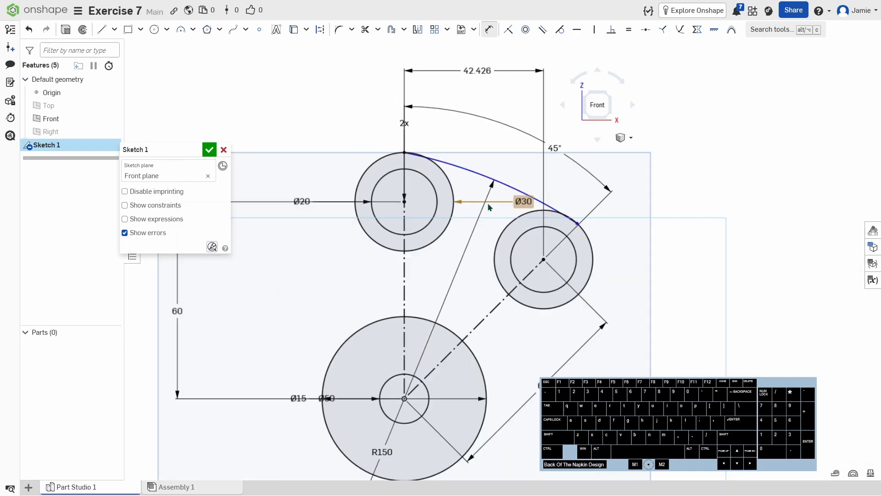
{"action": "scroll", "coordinate": [410, 194], "scroll_direction": "up", "scroll_amount": 5}
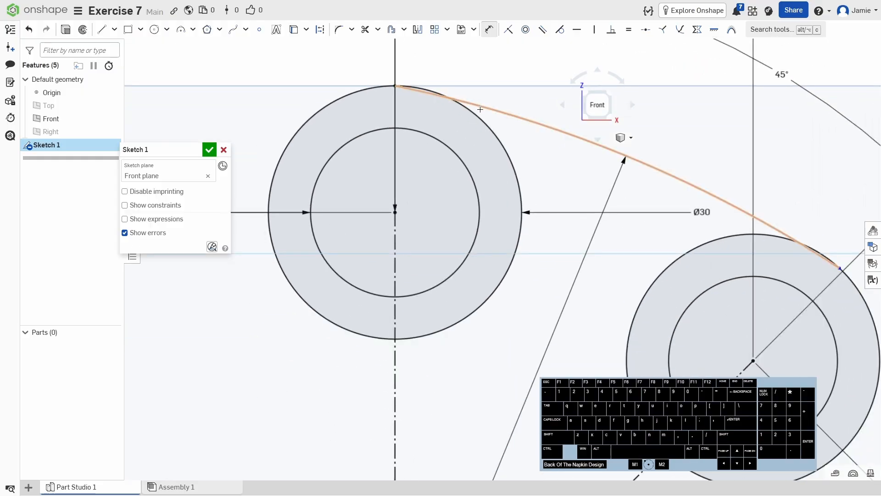
{"action": "scroll", "coordinate": [488, 168], "scroll_direction": "down", "scroll_amount": 6}
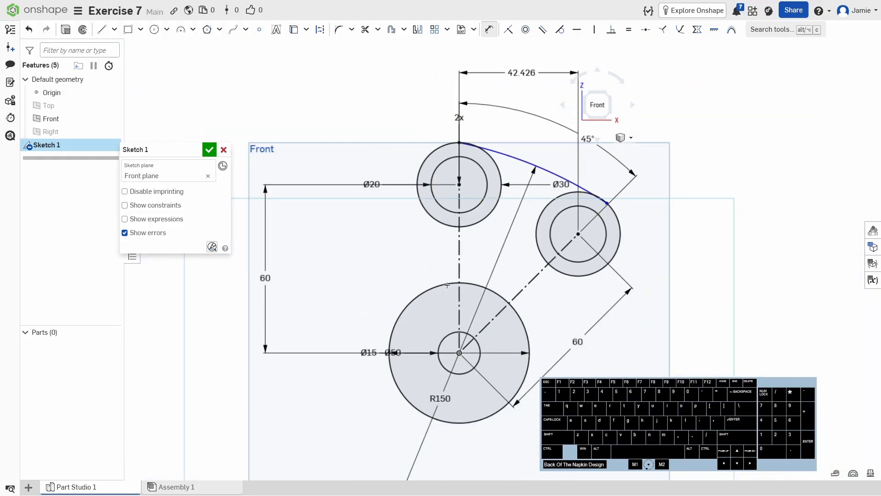
{"action": "scroll", "coordinate": [467, 195], "scroll_direction": "up", "scroll_amount": 8}
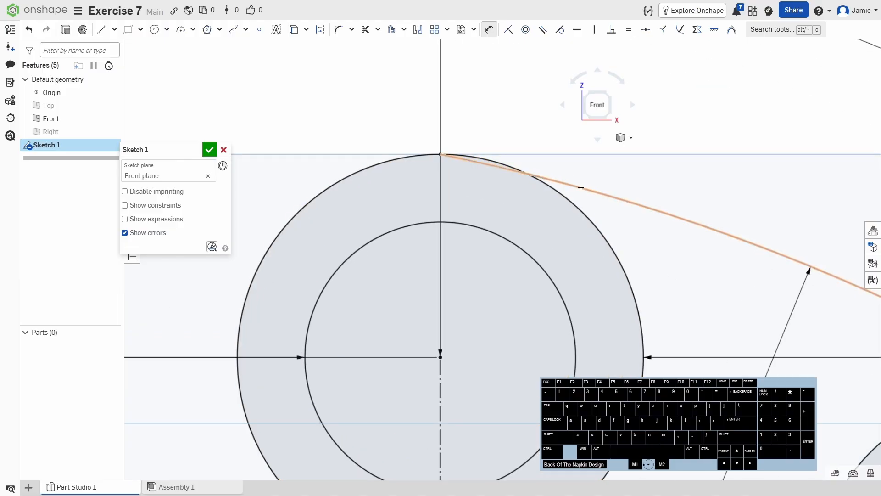
{"action": "middle_click_drag", "start_coordinate": [722, 208], "coordinate": [527, 186]}
{"action": "scroll", "coordinate": [527, 186], "scroll_direction": "down", "scroll_amount": 4}
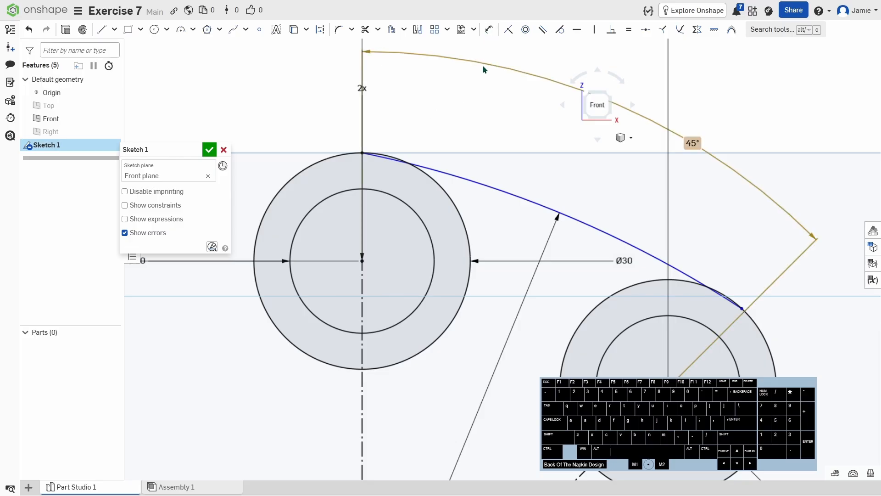
- Try making the 150 mm radius arc tangent to the original 30 mm circle again, and undo the constraint
{"action": "key", "text": "Escape"}
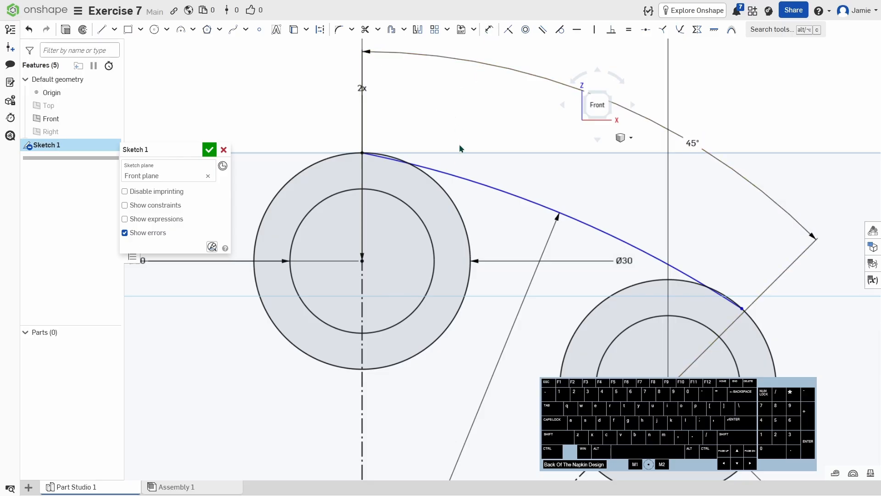
{"action": "left_click", "coordinate": [461, 177]}
{"action": "left_click", "coordinate": [440, 186]}
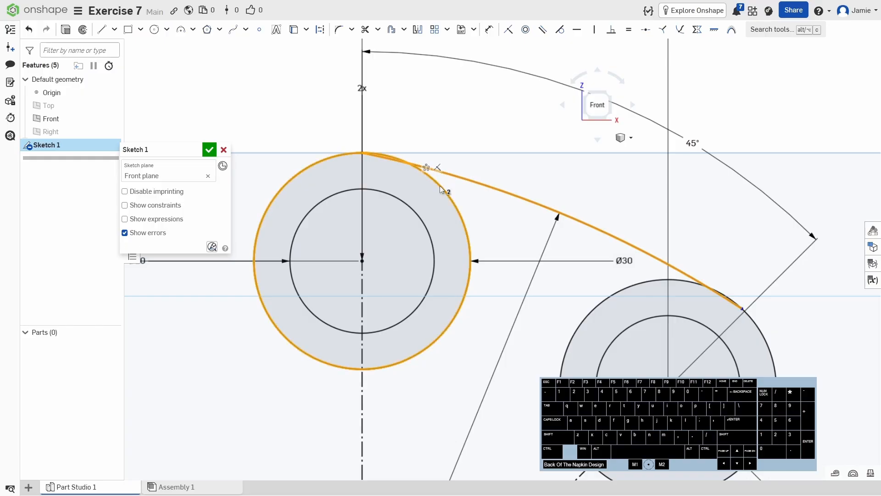
{"action": "key", "text": "t"}
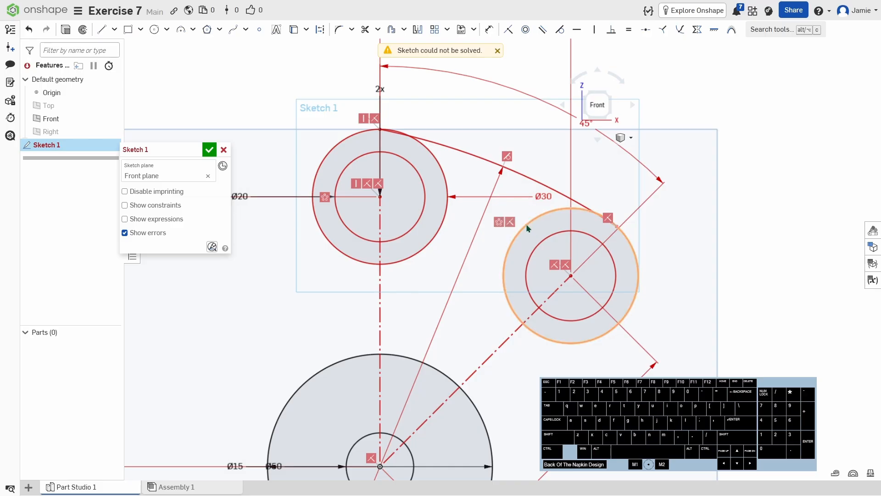
{"action": "key", "text": "ctrl+z"}
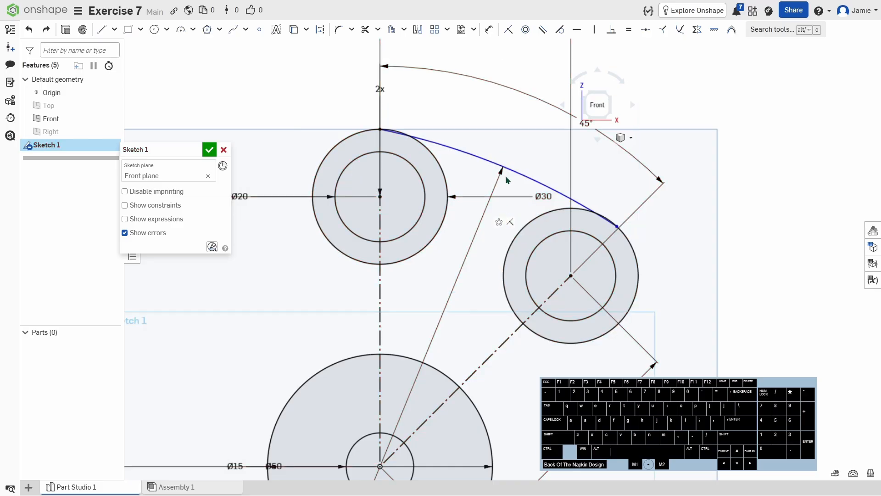
- Delete the outer arc and redraw it as a three-point arc of radius 150 mm, its endpoints on the 30 mm circles just off the construction-line axes
{"action": "left_click", "coordinate": [515, 172]}
{"action": "key", "text": "Delete"}
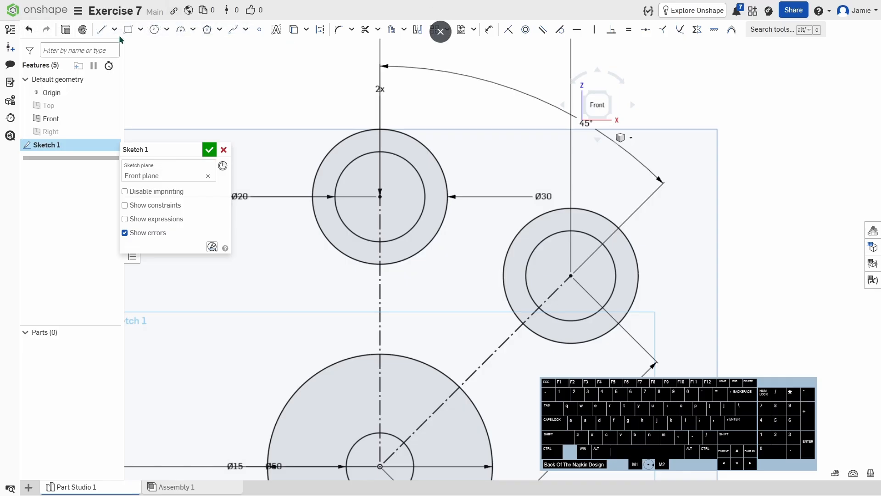
{"action": "left_click", "coordinate": [181, 29]}
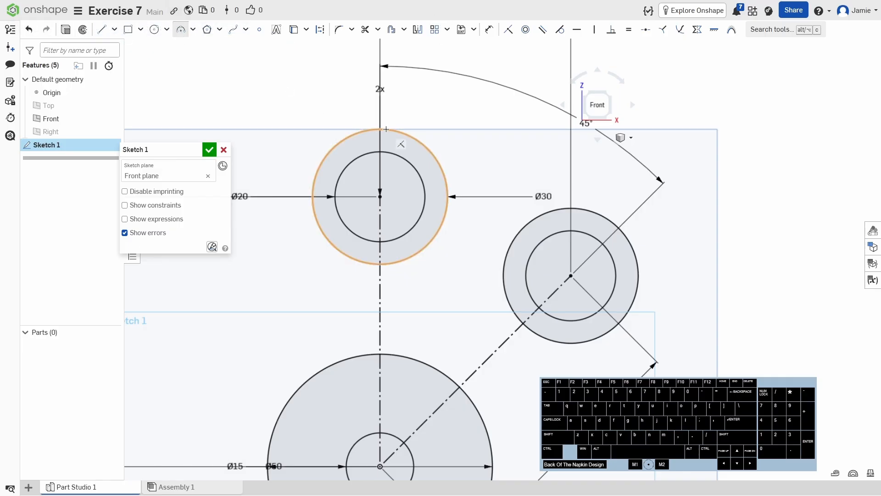
{"action": "left_click", "coordinate": [613, 224]}
{"action": "left_click", "coordinate": [530, 172]}
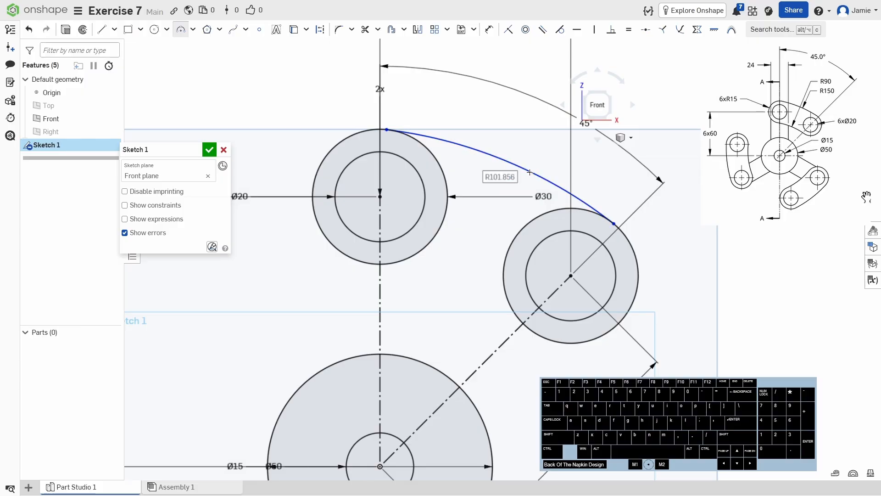
{"action": "type", "text": "150"}
{"action": "key", "text": "Return"}
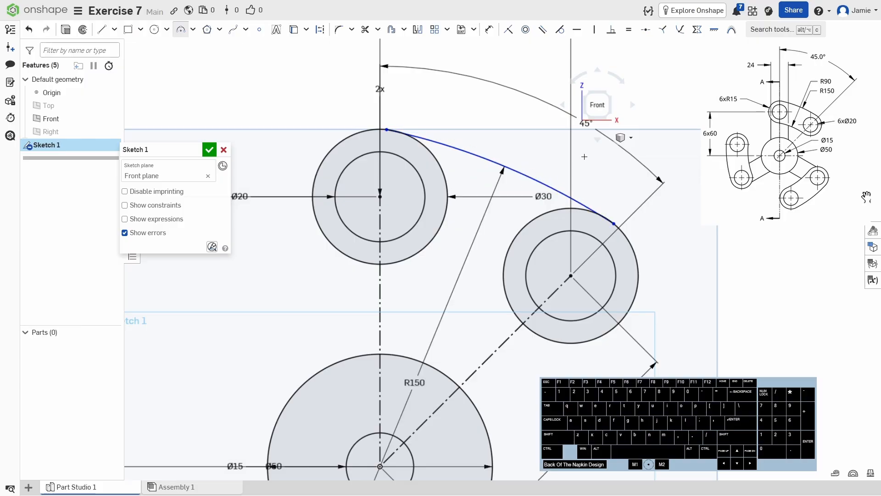
- Make the redrawn 150 mm radius arc tangent to the original 30 mm circle directly above the hub
{"action": "scroll", "coordinate": [467, 144], "scroll_direction": "up", "scroll_amount": 5}
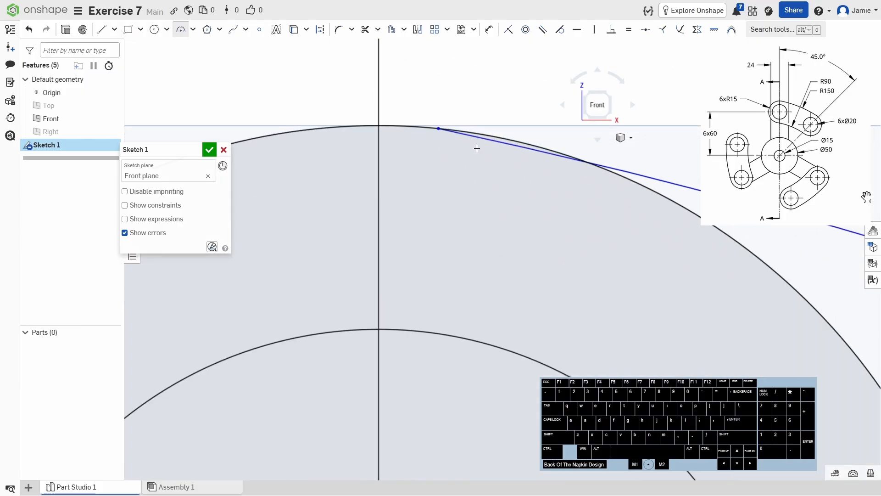
{"action": "scroll", "coordinate": [477, 148], "scroll_direction": "down", "scroll_amount": 2}
{"action": "key", "text": "Escape"}
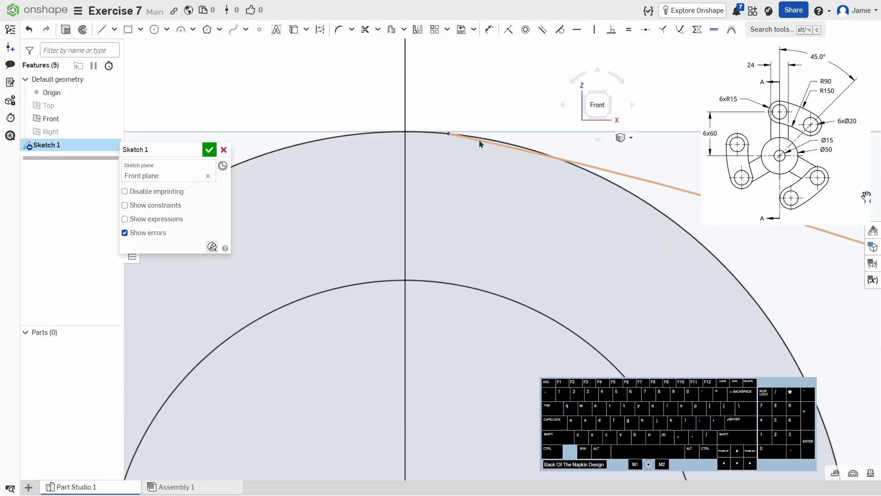
{"action": "left_click", "coordinate": [489, 144]}
{"action": "left_click", "coordinate": [433, 134]}
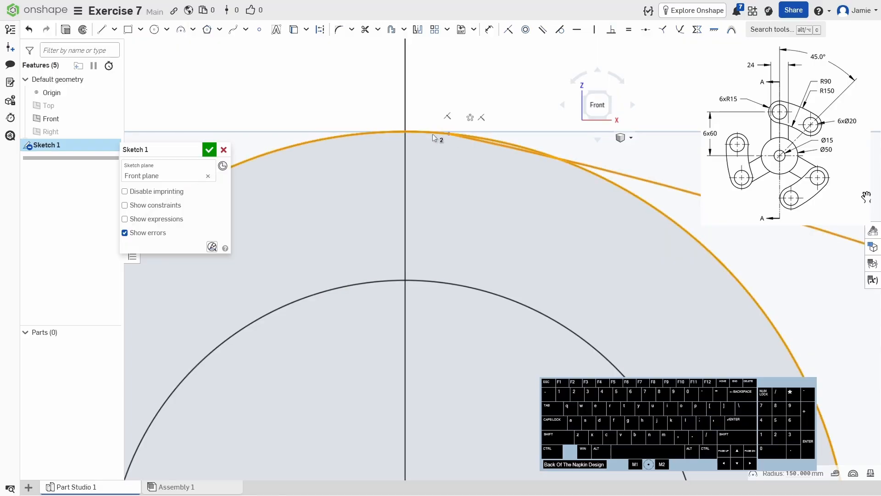
{"action": "key", "text": "t"}
{"action": "scroll", "coordinate": [494, 180], "scroll_direction": "down", "scroll_amount": 3}
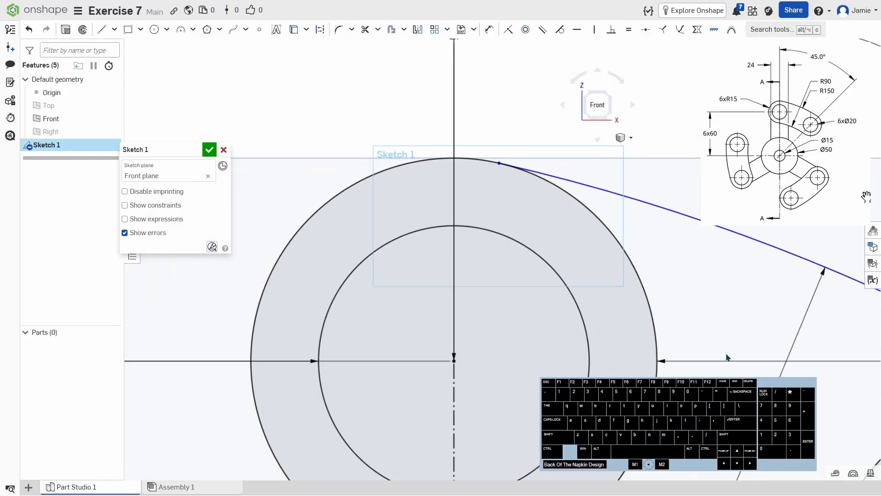
- Make the 150 mm radius arc tangent to the patterned 30 mm circle at its other end
{"action": "scroll", "coordinate": [371, 298], "scroll_direction": "up", "scroll_amount": 5}
{"action": "scroll", "coordinate": [338, 241], "scroll_direction": "up", "scroll_amount": 5}
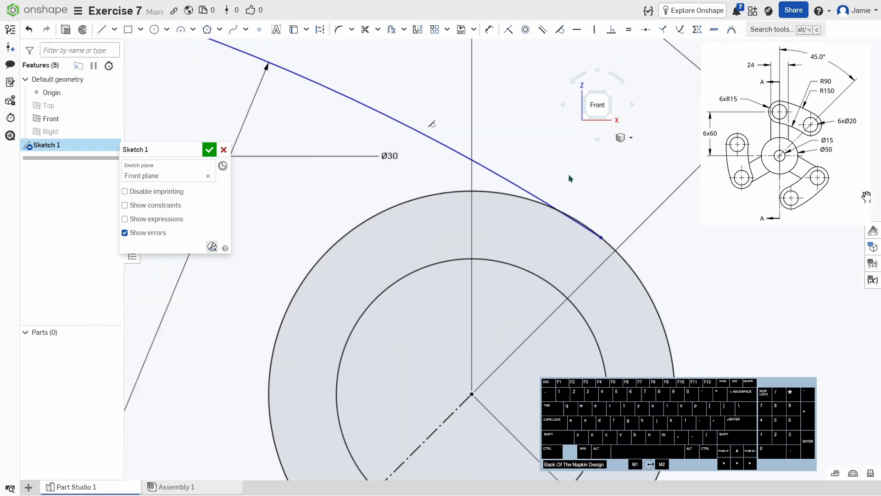
{"action": "left_click", "coordinate": [485, 148]}
{"action": "left_click", "coordinate": [472, 129]}
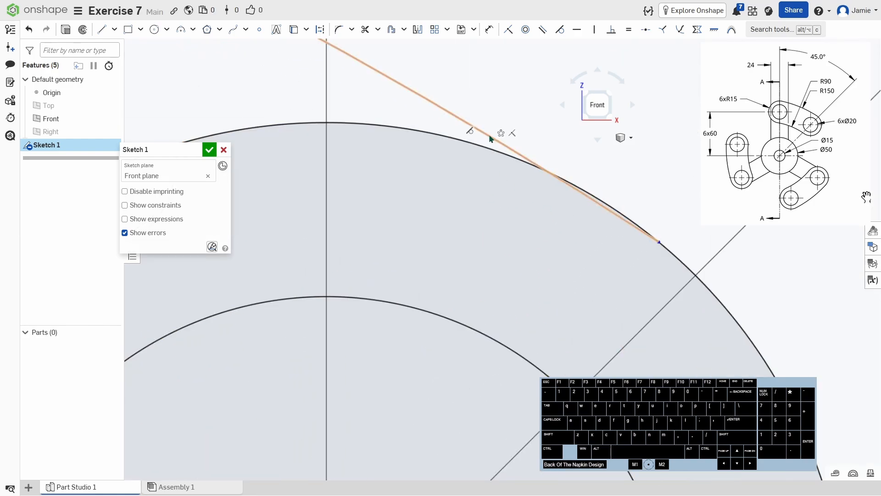
{"action": "key", "text": "t"}
{"action": "scroll", "coordinate": [486, 148], "scroll_direction": "down", "scroll_amount": 8}
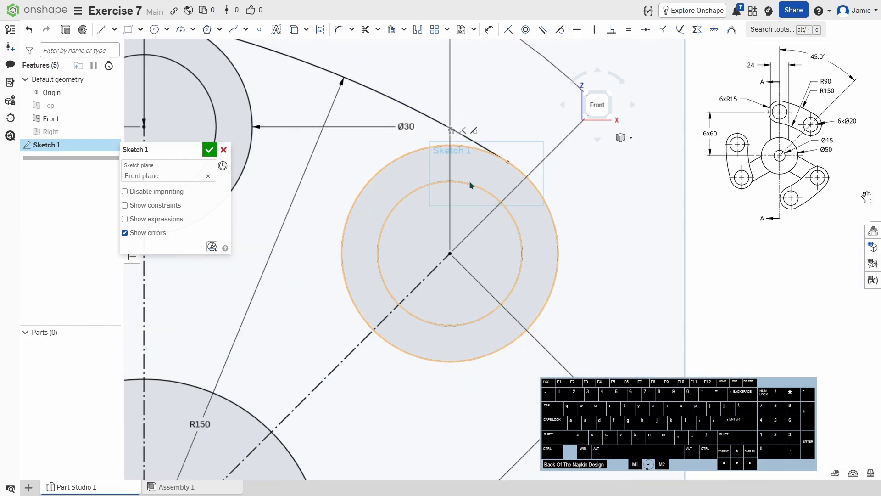
- Draw a three-point inner arc of radius 90 mm between the two 30 mm circles, with its endpoints where they cross the construction lines
{"action": "scroll", "coordinate": [299, 156], "scroll_direction": "up", "scroll_amount": 3}
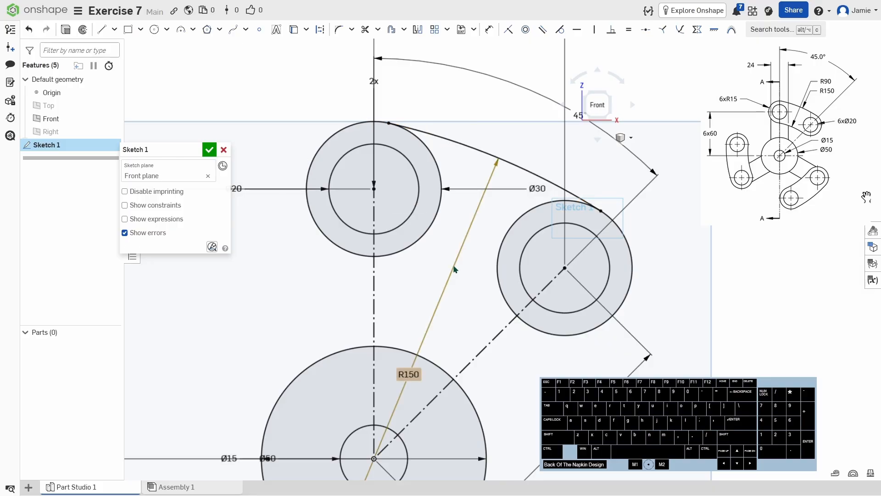
{"action": "left_click", "coordinate": [180, 30]}
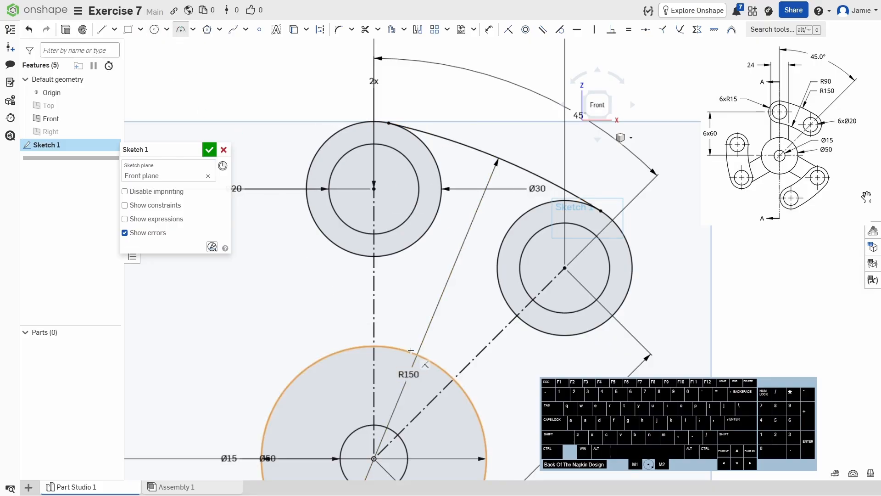
{"action": "left_click", "coordinate": [373, 256]}
{"action": "left_click", "coordinate": [519, 319]}
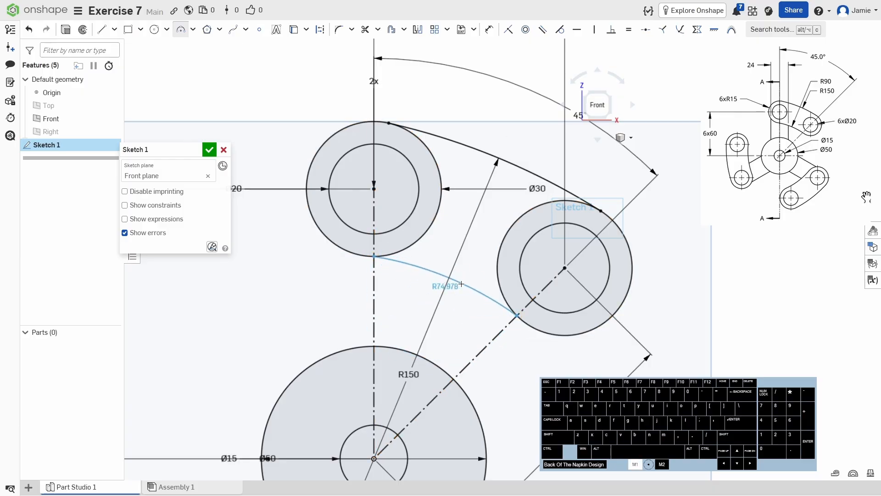
{"action": "left_click", "coordinate": [461, 285]}
{"action": "type", "text": "90"}
{"action": "key", "text": "Return"}
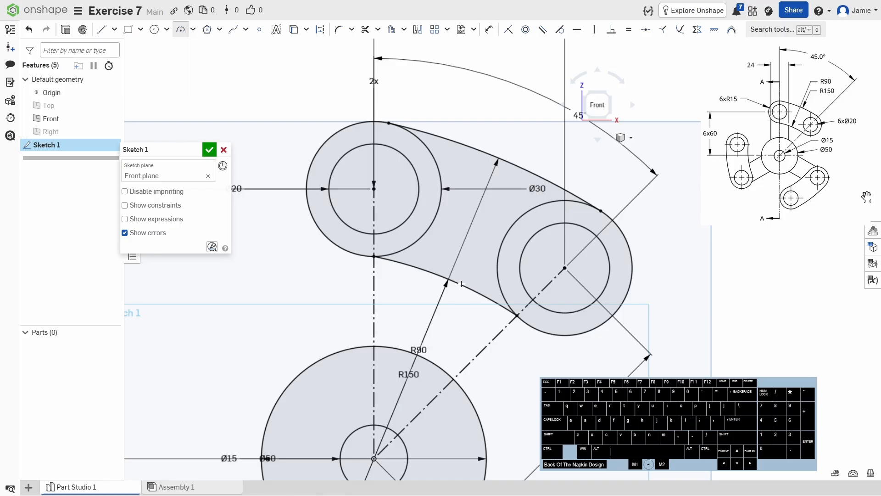
- Inspect both ends of the 90 mm radius arc where it meets the 30 mm circles
{"action": "scroll", "coordinate": [377, 271], "scroll_direction": "up", "scroll_amount": 8}
{"action": "scroll", "coordinate": [491, 295], "scroll_direction": "down", "scroll_amount": 5}
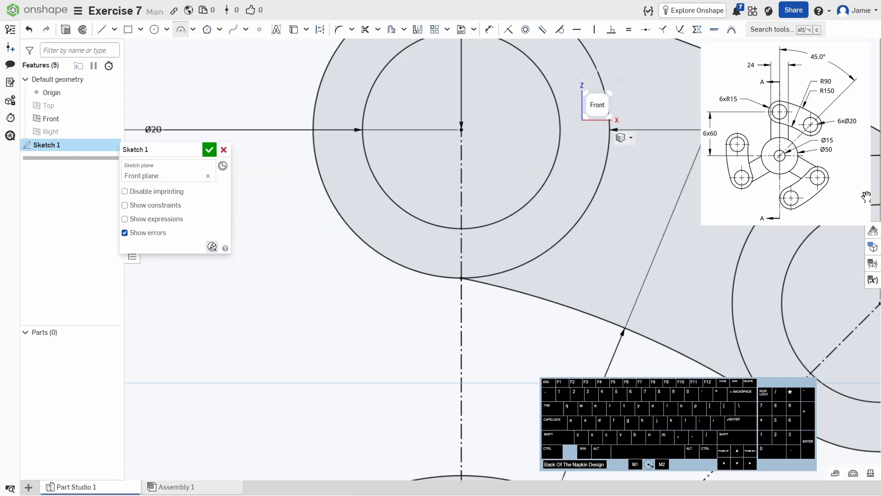
{"action": "middle_click_drag", "start_coordinate": [673, 384], "coordinate": [295, 111]}
{"action": "scroll", "coordinate": [399, 119], "scroll_direction": "up", "scroll_amount": 5}
{"action": "scroll", "coordinate": [413, 378], "scroll_direction": "down", "scroll_amount": 10}
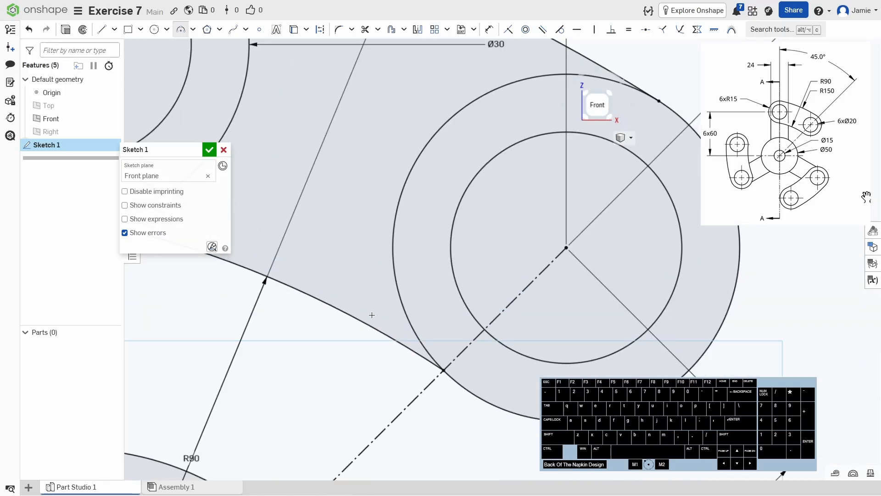
{"action": "mouse_move", "coordinate": [470, 302]}
{"action": "middle_mouse_down"}
{"action": "mouse_move", "coordinate": [429, 171]}
{"action": "mouse_move", "coordinate": [509, 226]}
{"action": "middle_mouse_up"}
{"action": "scroll", "coordinate": [429, 170], "scroll_direction": "down", "scroll_amount": 3}
{"action": "key", "text": "Escape"}
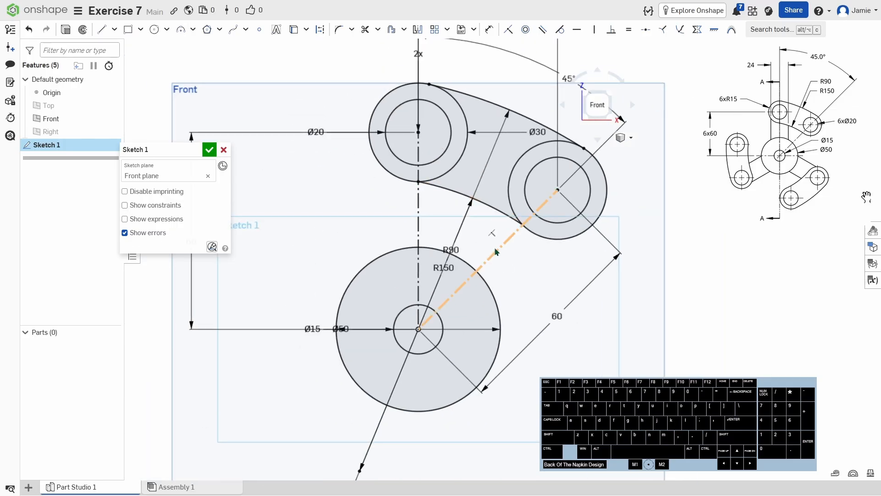
- Trim away the portions of both 30 mm circles that lie inside the arm outline
{"action": "left_click", "coordinate": [451, 170]}
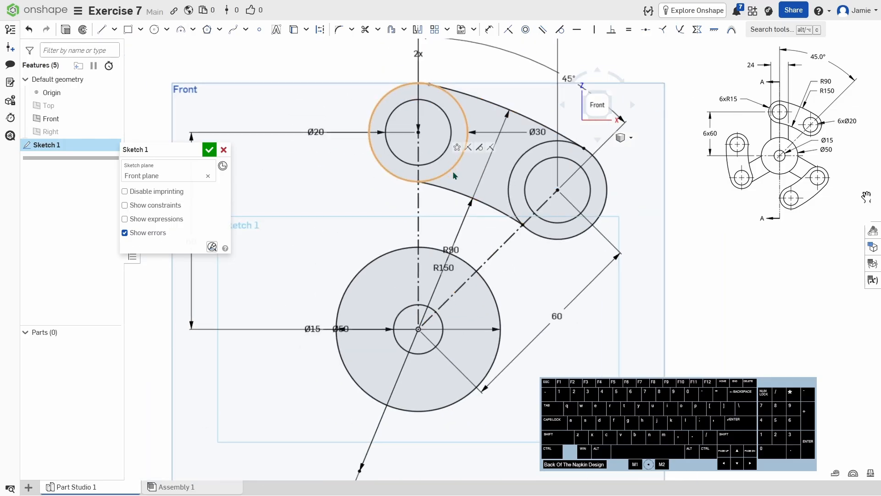
{"action": "key", "text": "m"}
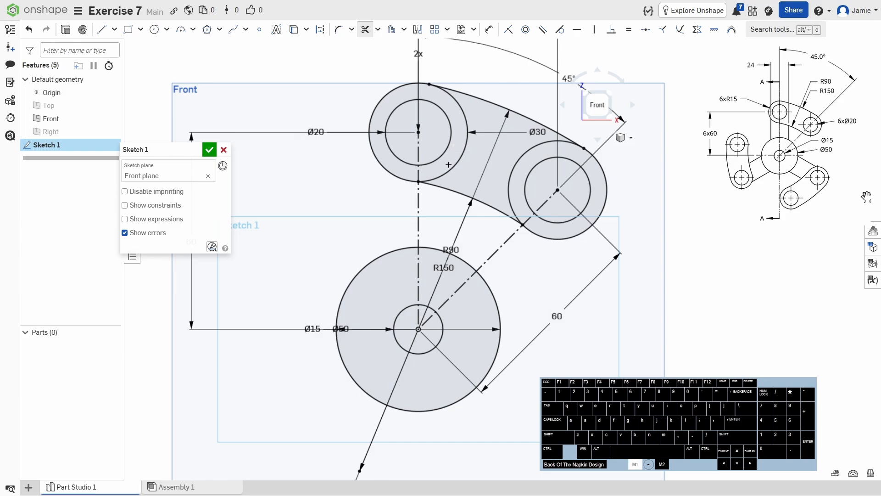
{"action": "left_click_drag", "start_coordinate": [462, 167], "coordinate": [513, 186]}
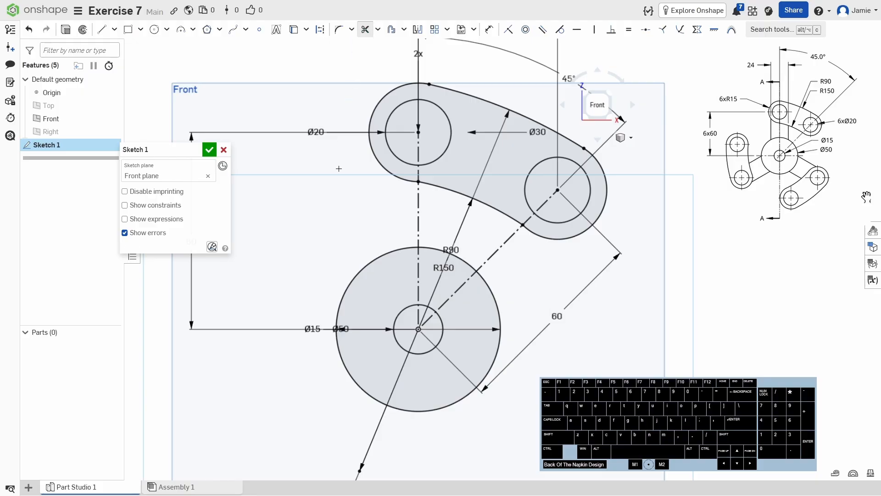
{"action": "key", "text": "Escape"}
- Make the 90 mm radius arc tangent to the end arc directly above the hub, and delete the conflicting coincident constraint at their shared endpoint
{"action": "scroll", "coordinate": [411, 168], "scroll_direction": "up", "scroll_amount": 5}
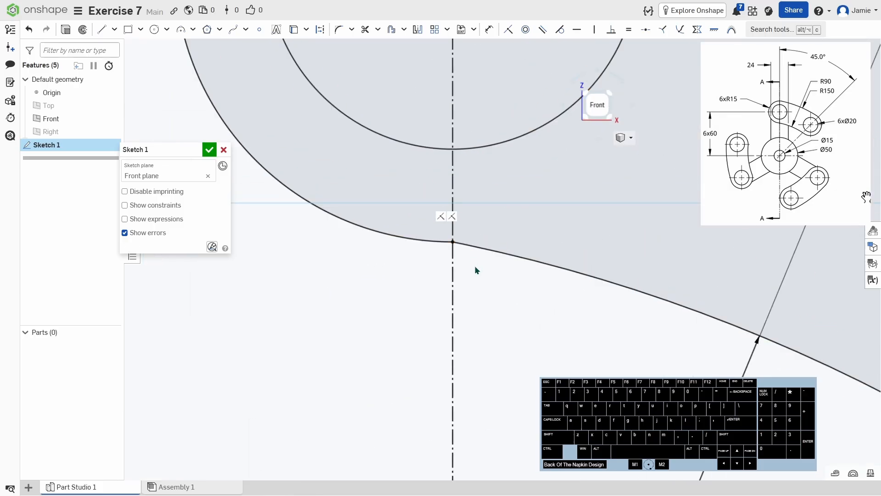
{"action": "left_click", "coordinate": [433, 242]}
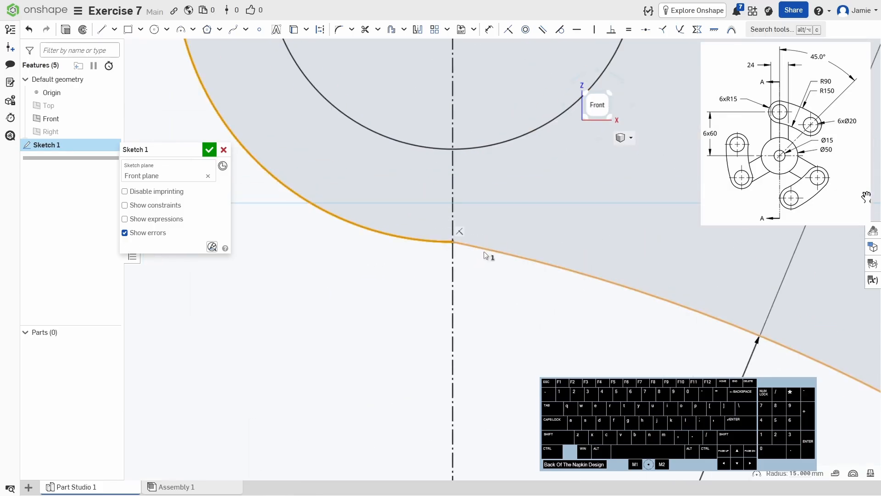
{"action": "left_click", "coordinate": [483, 251]}
{"action": "key", "text": "t"}
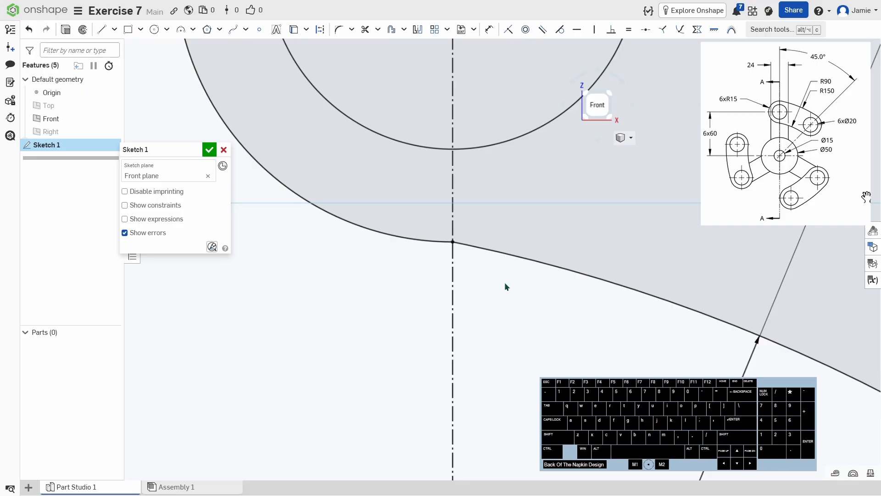
{"action": "scroll", "coordinate": [494, 275], "scroll_direction": "up", "scroll_amount": 5}
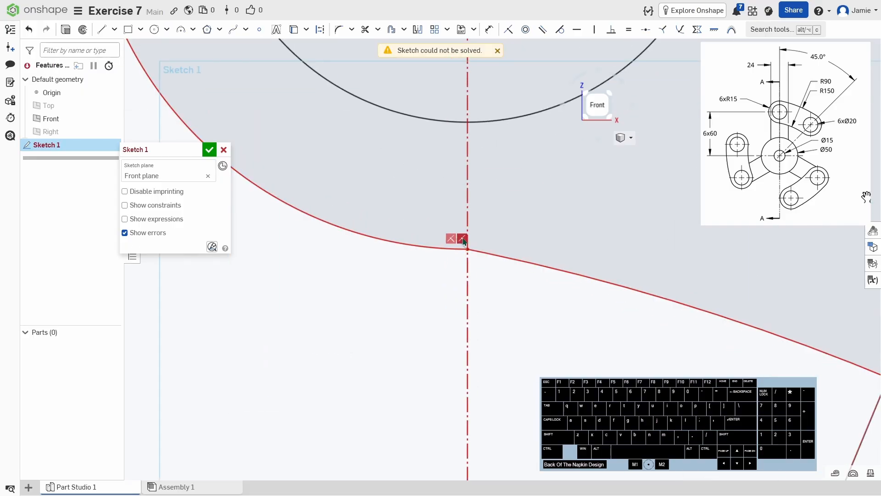
{"action": "left_click", "coordinate": [463, 240]}
{"action": "key", "text": "Delete"}
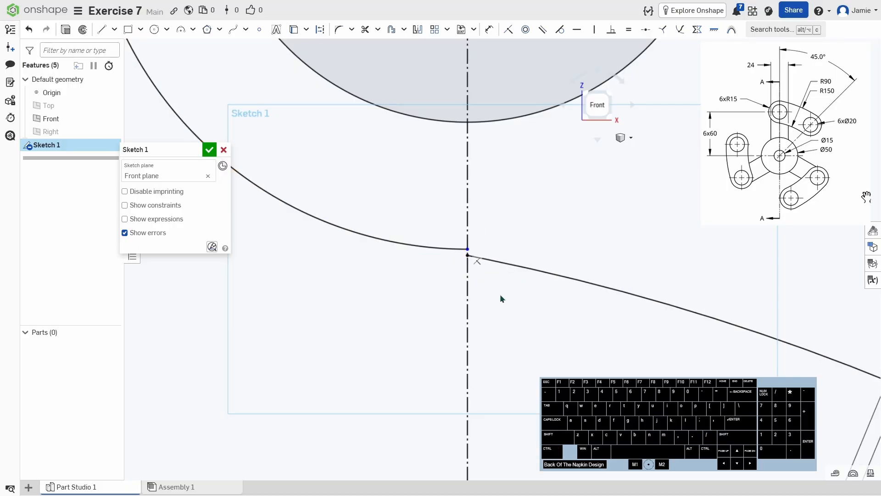
- Extend the 90 mm radius arc past the vertical construction line to the arm's end arc, and trim the leftover end-arc segment
{"action": "key", "text": "e"}
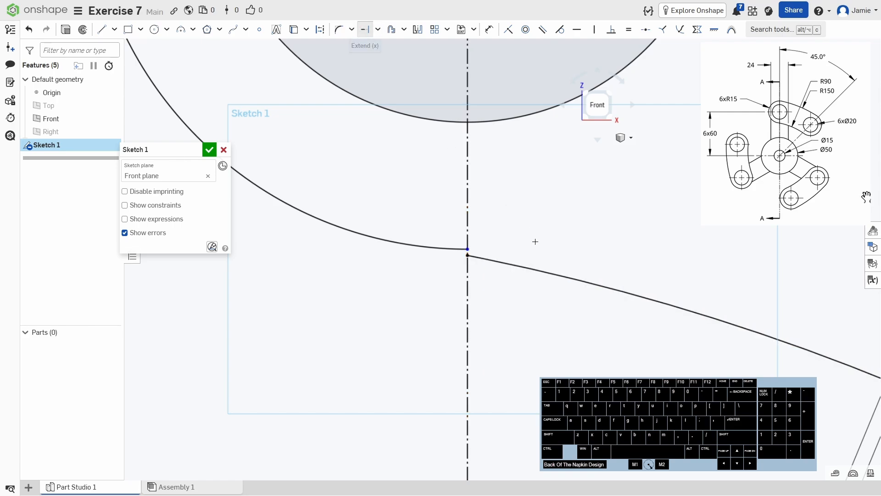
{"action": "left_click", "coordinate": [454, 251]}
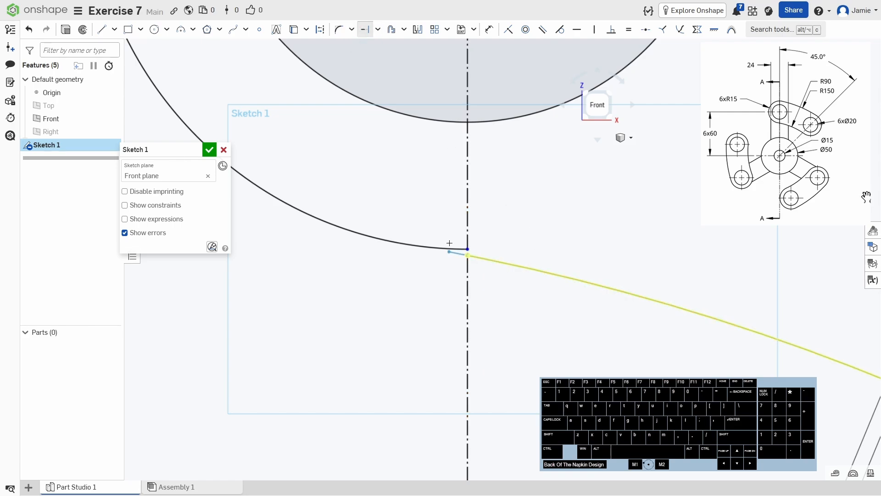
{"action": "left_click", "coordinate": [387, 238]}
{"action": "scroll", "coordinate": [424, 290], "scroll_direction": "up", "scroll_amount": 3}
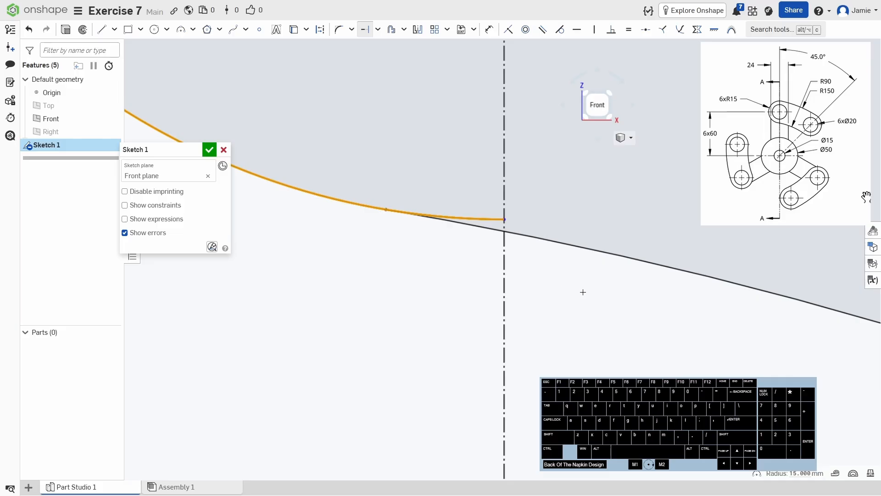
{"action": "key", "text": "m"}
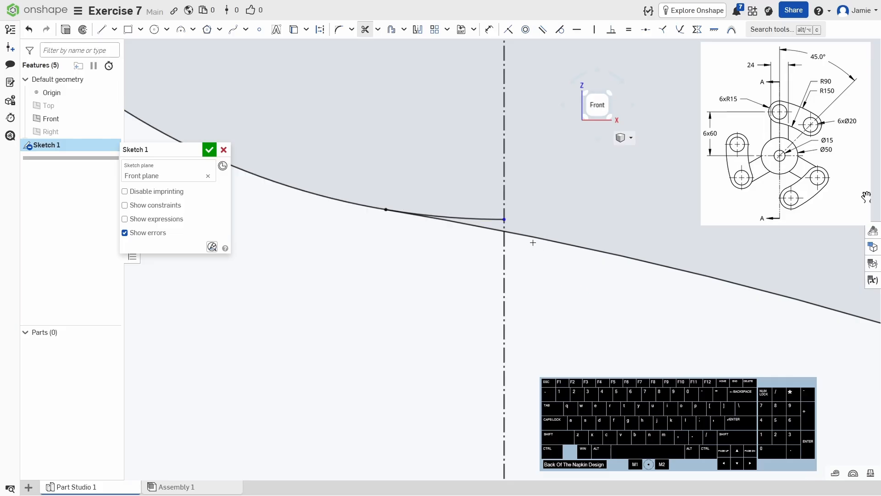
{"action": "left_click", "coordinate": [495, 222]}
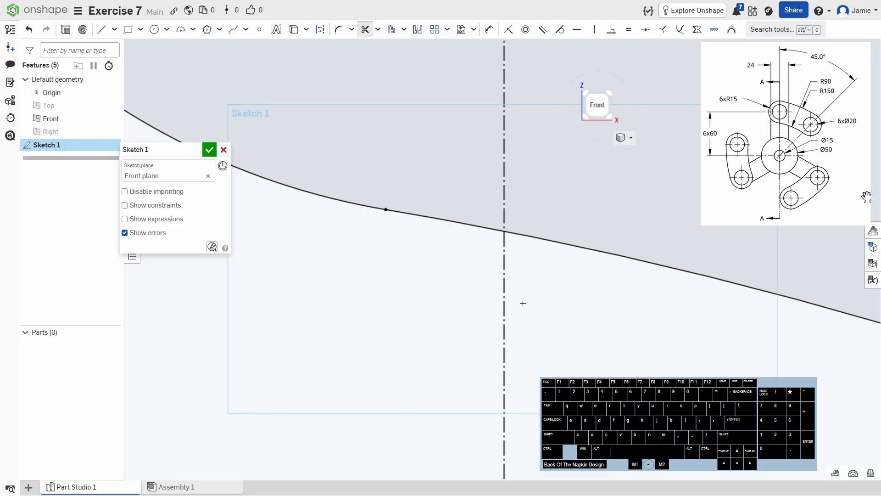
- Extend the other end of the 90 mm radius arc past the 45° construction line to the patterned end arc, and trim the leftover segment
{"action": "scroll", "coordinate": [524, 305], "scroll_direction": "down", "scroll_amount": 5}
{"action": "scroll", "coordinate": [528, 317], "scroll_direction": "up", "scroll_amount": 6}
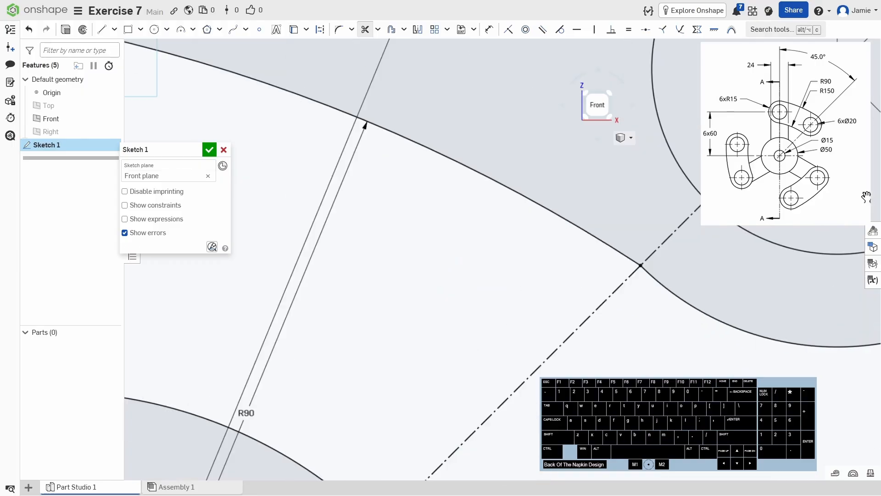
{"action": "scroll", "coordinate": [641, 234], "scroll_direction": "up", "scroll_amount": 2}
{"action": "middle_click_drag", "start_coordinate": [615, 242], "coordinate": [496, 335]}
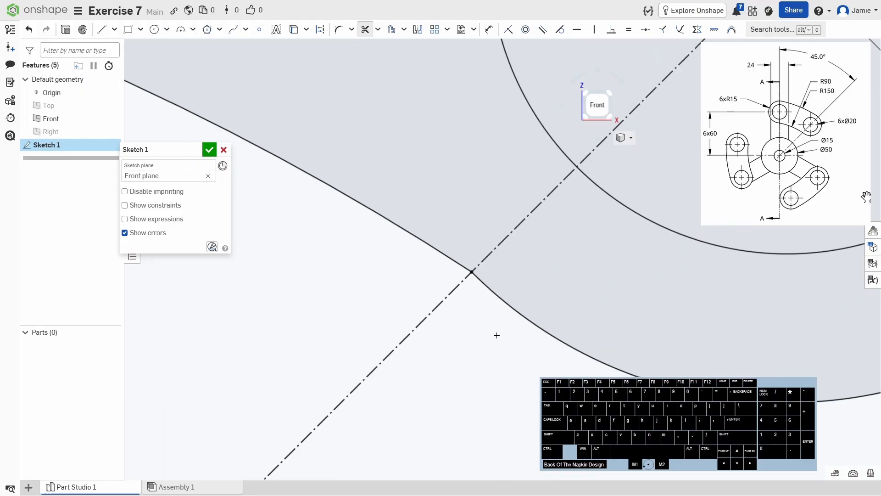
{"action": "key", "text": "Escape"}
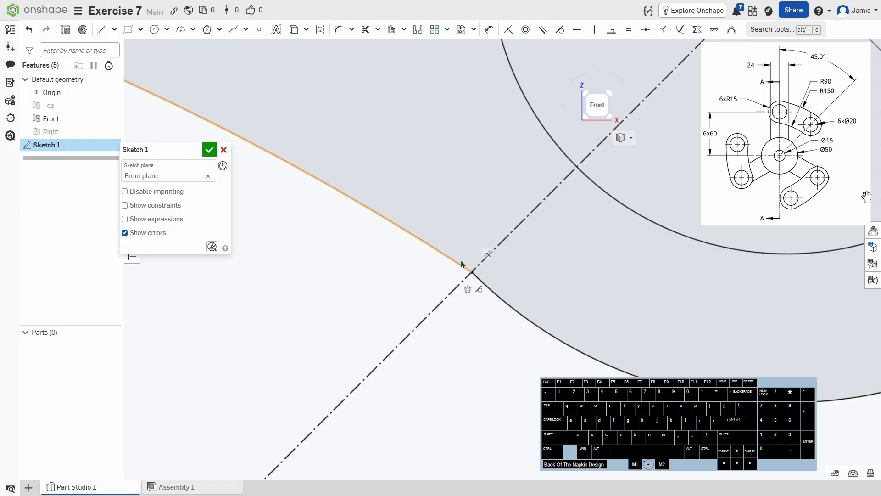
{"action": "key", "text": "x"}
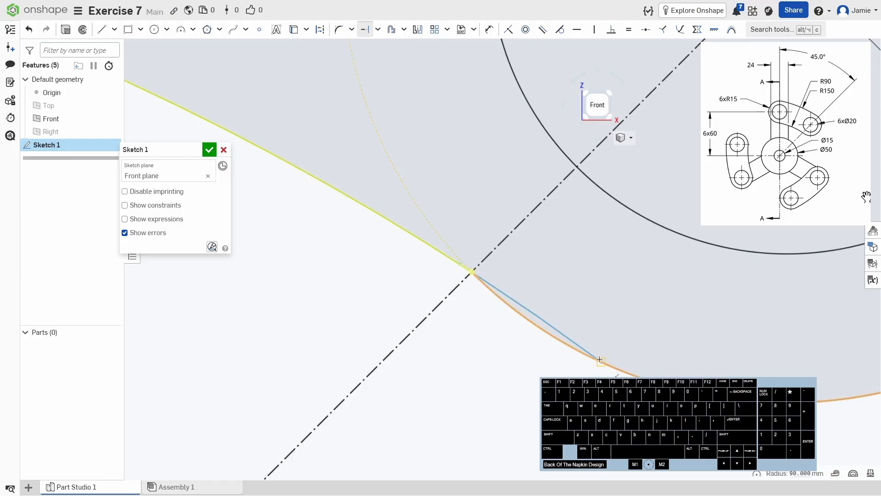
{"action": "middle_click_drag", "start_coordinate": [616, 372], "coordinate": [521, 342]}
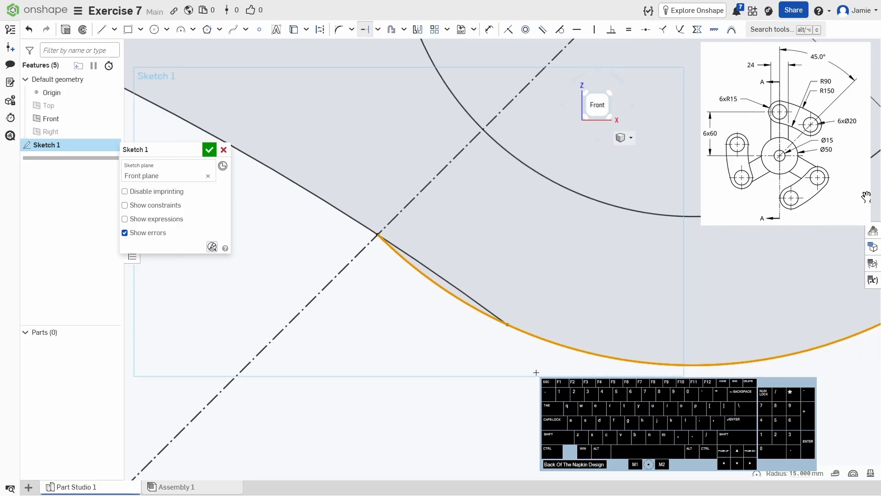
{"action": "key", "text": "m"}
{"action": "left_click", "coordinate": [464, 300]}
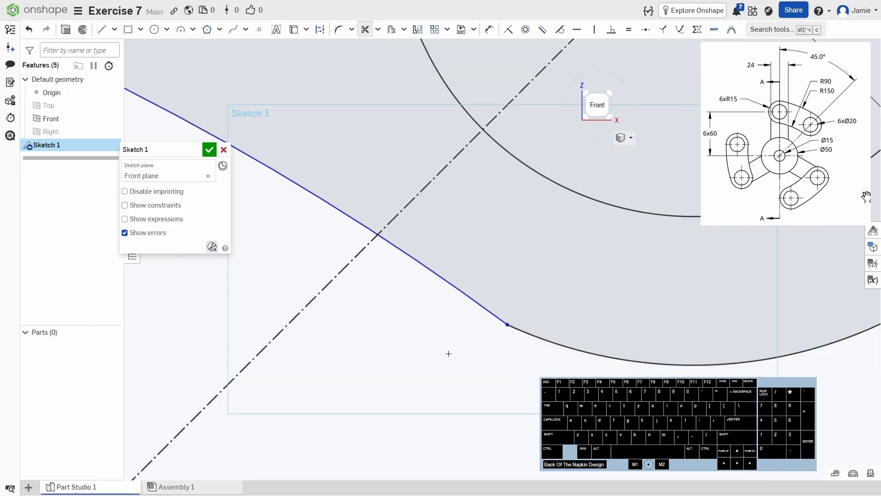
- Make the 90 mm radius arc tangent to the patterned end arc on the 45° line, and check the tangency at both ends
{"action": "scroll", "coordinate": [449, 352], "scroll_direction": "down", "scroll_amount": 3}
{"action": "scroll", "coordinate": [468, 330], "scroll_direction": "down", "scroll_amount": 2}
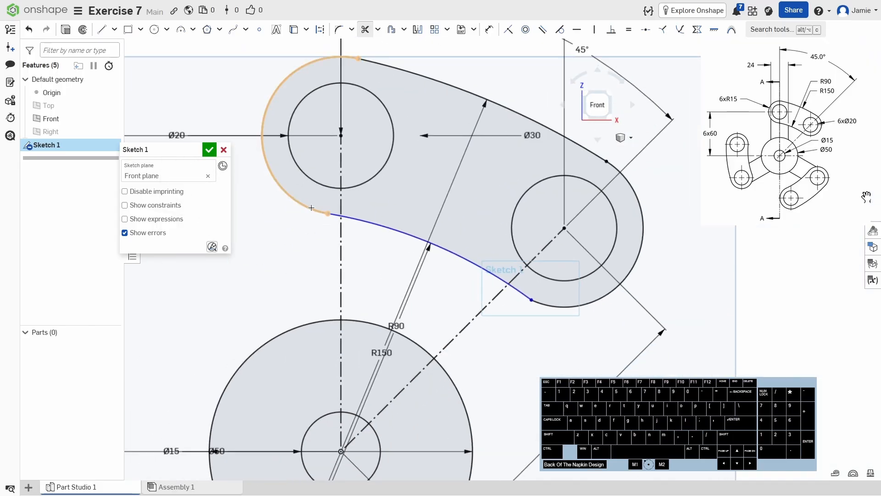
{"action": "scroll", "coordinate": [543, 325], "scroll_direction": "up", "scroll_amount": 5}
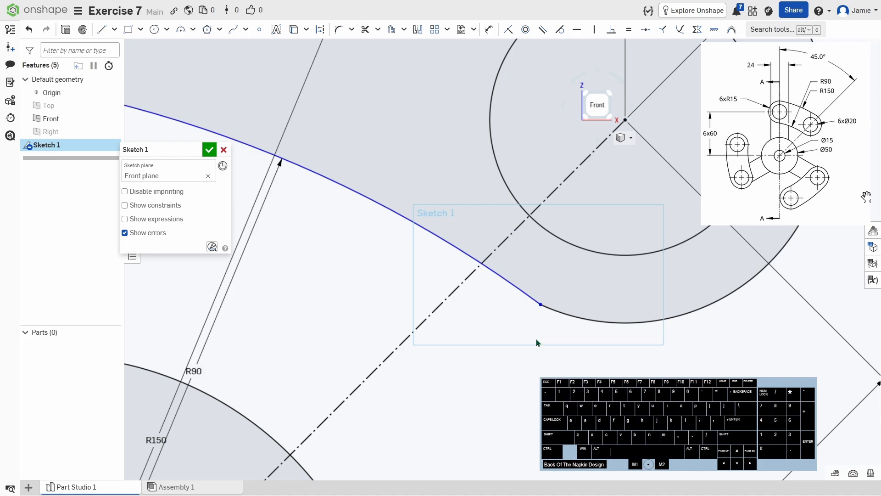
{"action": "left_click", "coordinate": [518, 293]}
{"action": "left_click", "coordinate": [570, 322]}
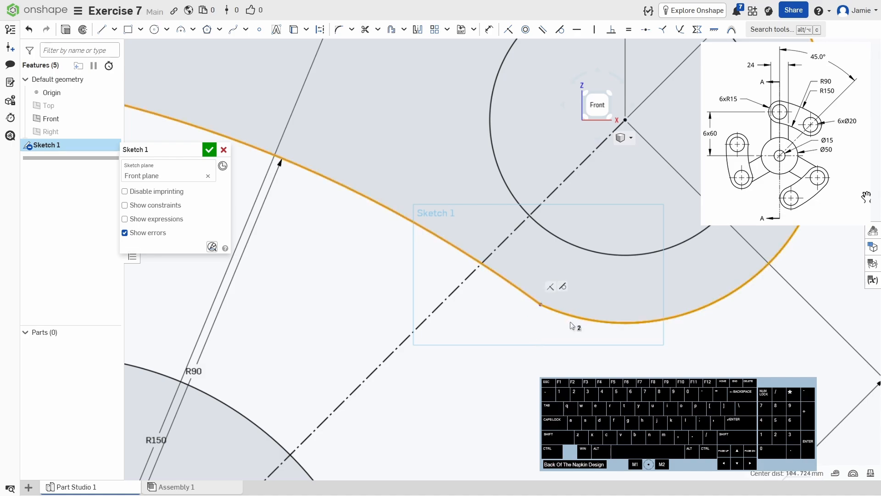
{"action": "key", "text": "Escape"}
{"action": "scroll", "coordinate": [567, 321], "scroll_direction": "down", "scroll_amount": 4}
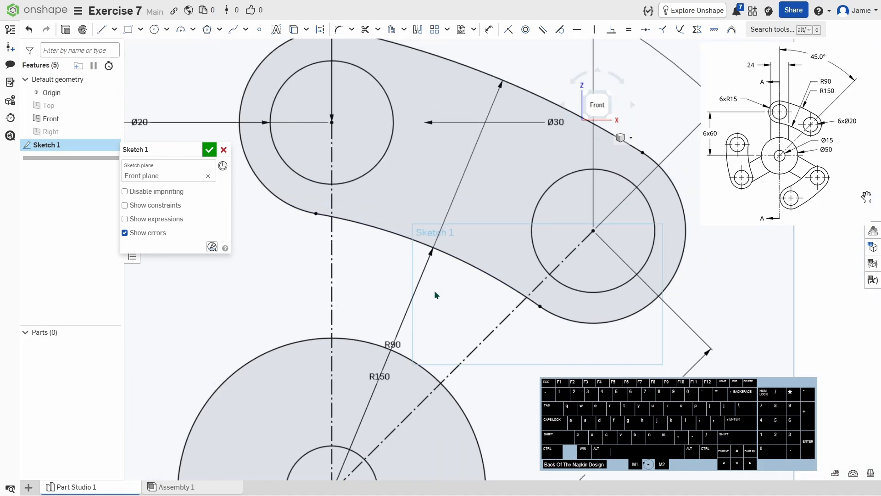
{"action": "double_click", "coordinate": [526, 297]}
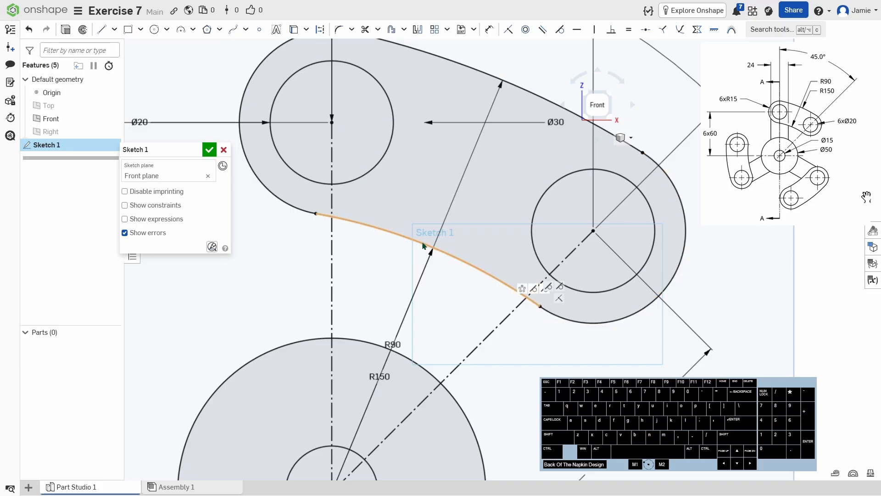
{"action": "scroll", "coordinate": [310, 208], "scroll_direction": "up", "scroll_amount": 6}
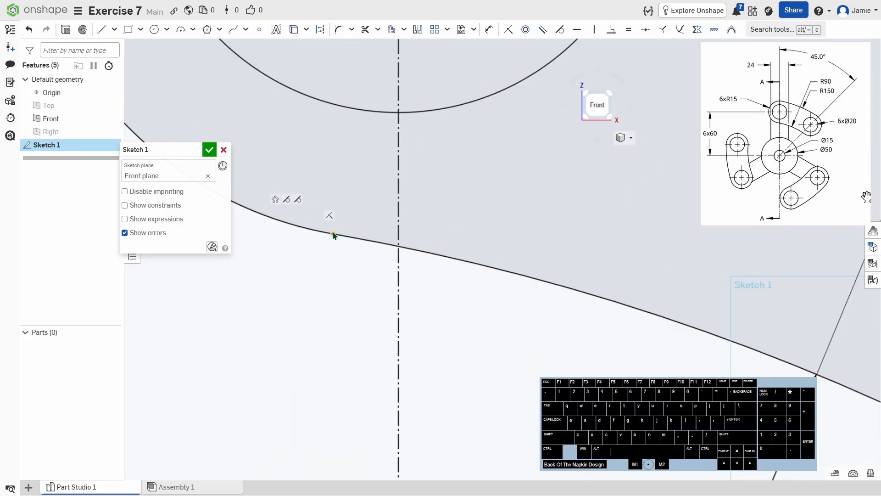
{"action": "scroll", "coordinate": [396, 276], "scroll_direction": "down", "scroll_amount": 4}
{"action": "scroll", "coordinate": [473, 317], "scroll_direction": "down", "scroll_amount": 4}
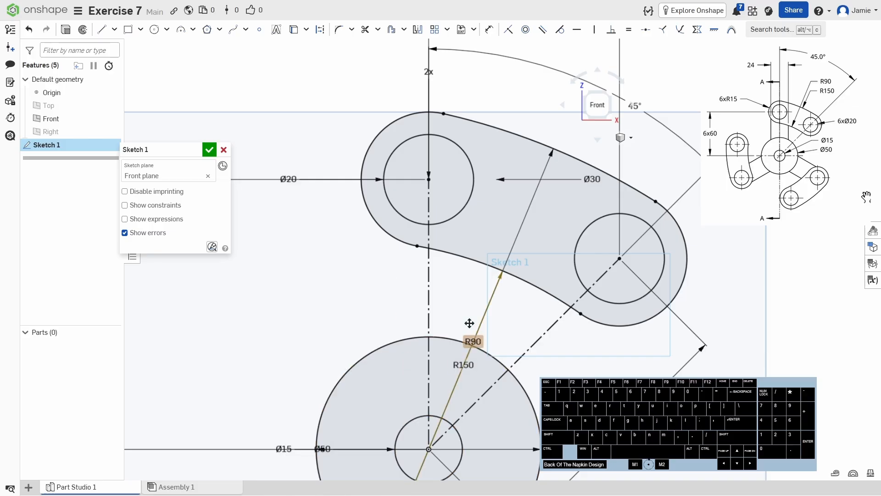
- Draw a corner rectangle about 18 mm wide and 34 mm high across the vertical construction line, overlapping the arm and the 50 mm hub circle
{"action": "left_click", "coordinate": [128, 31]}
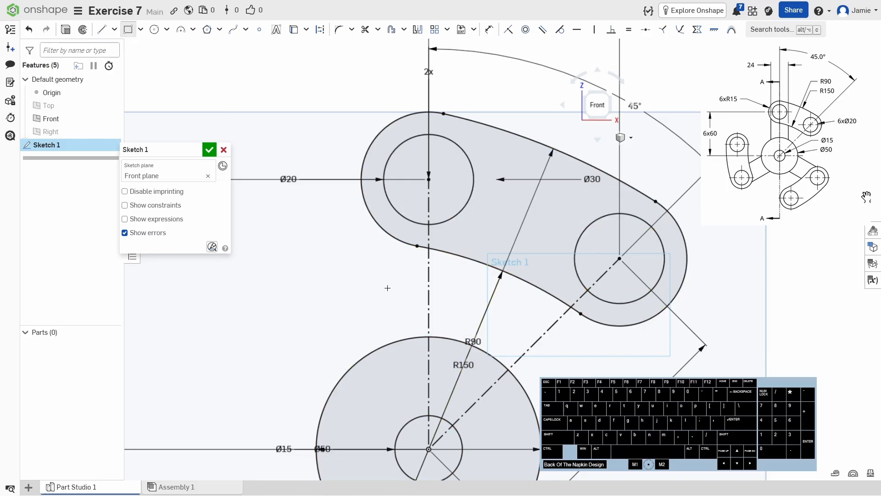
{"action": "left_click", "coordinate": [393, 227]}
{"action": "left_click", "coordinate": [473, 379]}
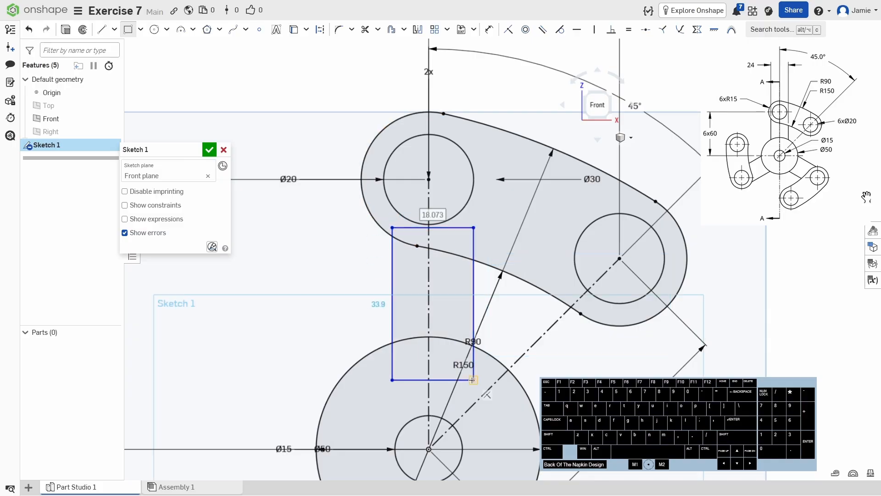
- Dimension the rectangle's left edge 12 mm from the vertical construction line
{"action": "key", "text": "d"}
{"action": "left_click", "coordinate": [428, 327]}
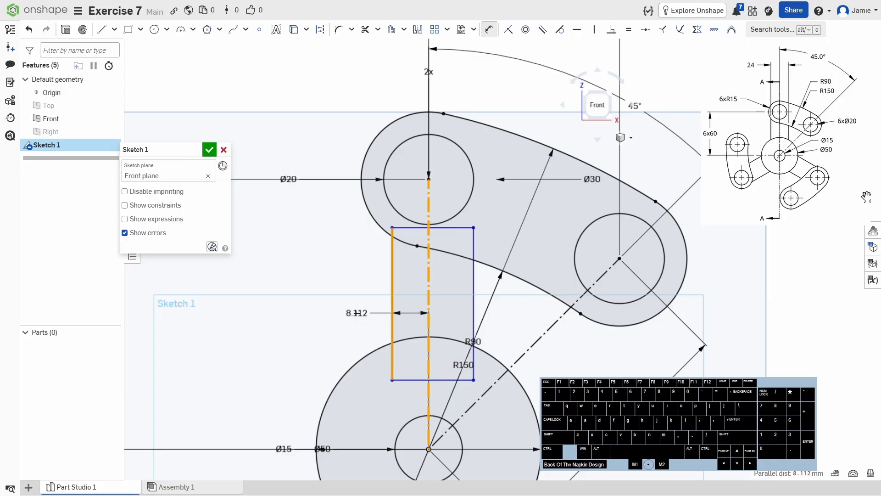
{"action": "left_click", "coordinate": [356, 314]}
{"action": "type", "text": "12"}
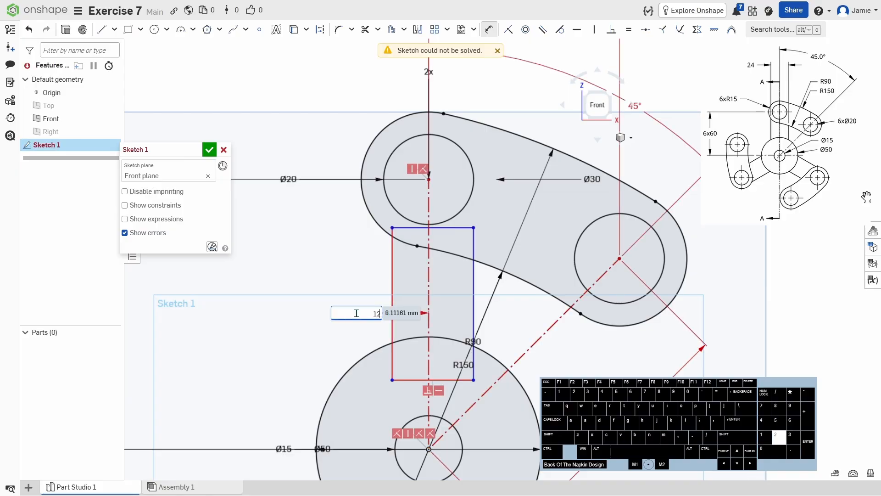
{"action": "key", "text": "Return"}
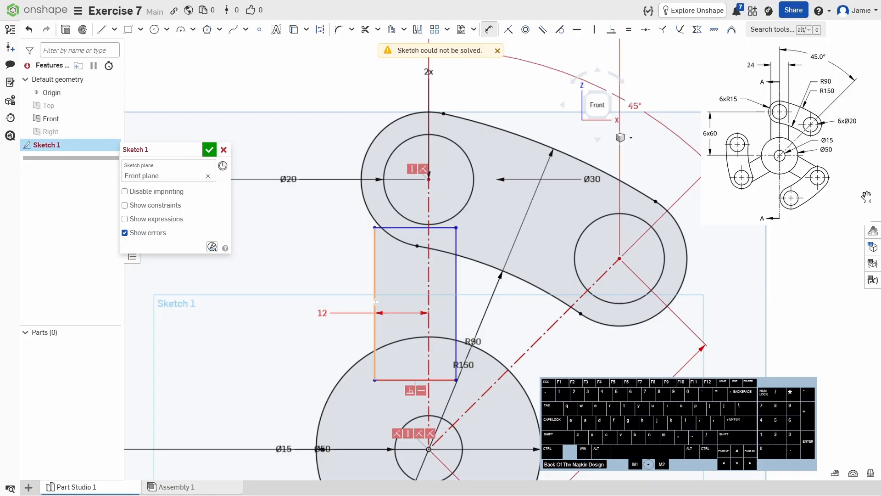
- Dimension the rectangle's width between its two vertical edges as 24 mm
{"action": "left_click", "coordinate": [375, 301]}
{"action": "left_click", "coordinate": [456, 296]}
{"action": "left_click", "coordinate": [415, 294]}
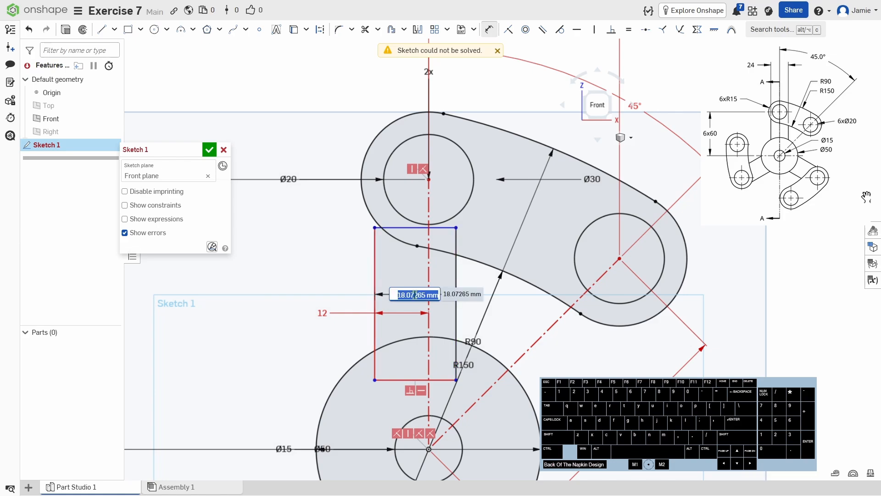
{"action": "type", "text": "24"}
{"action": "key", "text": "Return"}
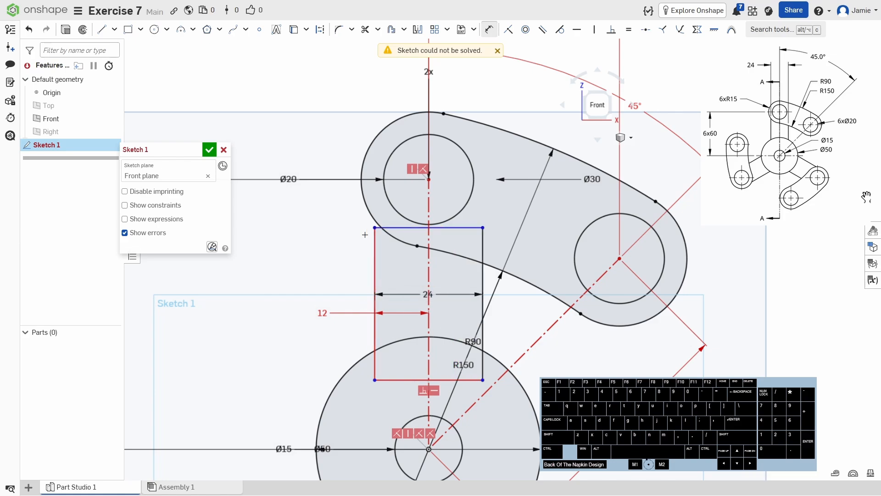
{"action": "scroll", "coordinate": [370, 228], "scroll_direction": "up", "scroll_amount": 3}
{"action": "scroll", "coordinate": [395, 250], "scroll_direction": "down", "scroll_amount": 3}
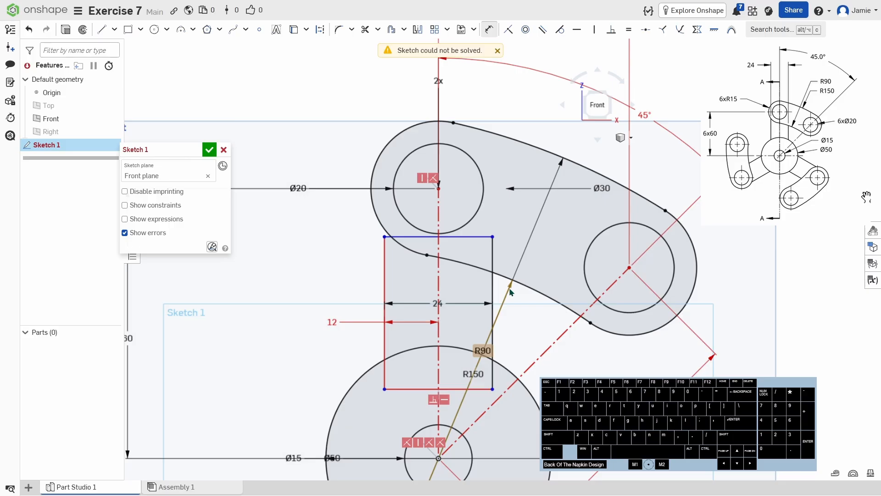
{"action": "key", "text": "Escape"}
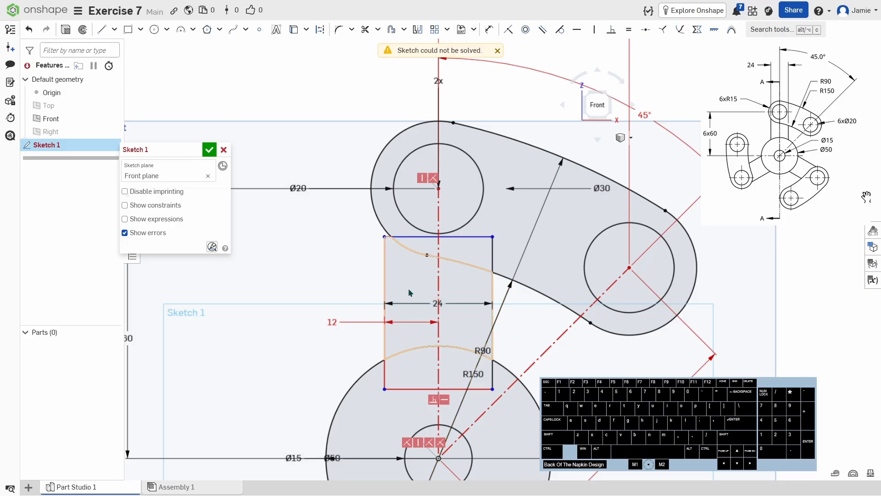
- Show the sketch constraints, examine the conflicting ones around the rectangle, and undo the 12 mm dimension to the construction line
{"action": "left_click", "coordinate": [445, 401]}
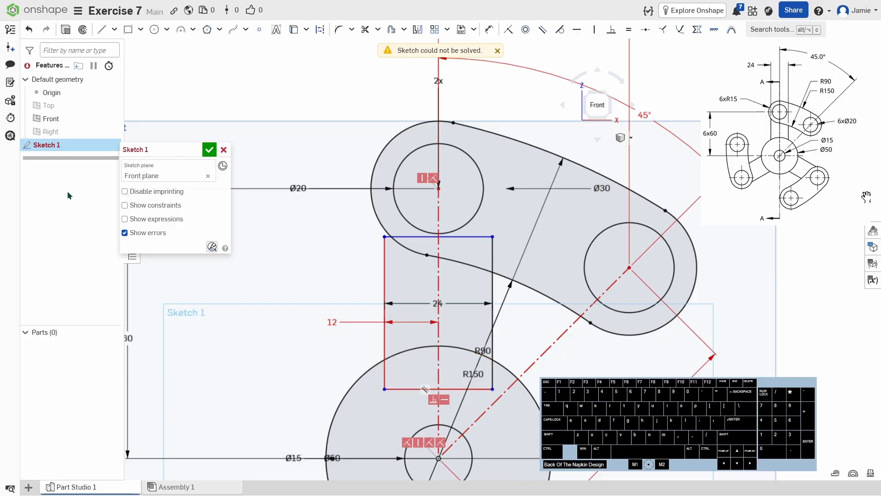
{"action": "left_click", "coordinate": [124, 205]}
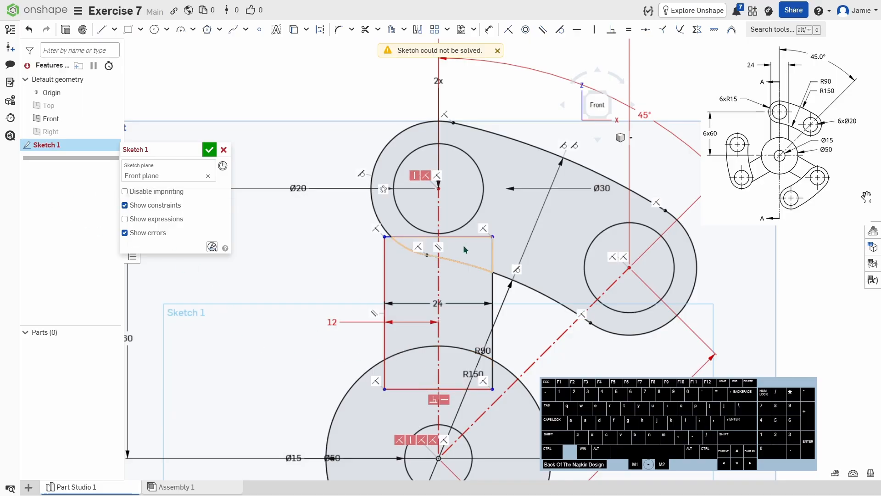
{"action": "scroll", "coordinate": [402, 243], "scroll_direction": "up", "scroll_amount": 5}
{"action": "scroll", "coordinate": [401, 240], "scroll_direction": "down", "scroll_amount": 4}
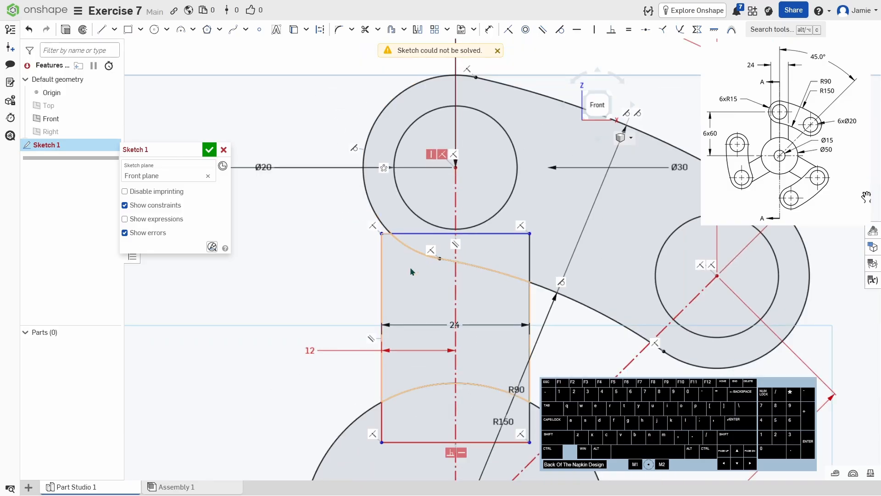
{"action": "middle_click_drag", "start_coordinate": [463, 321], "coordinate": [439, 266]}
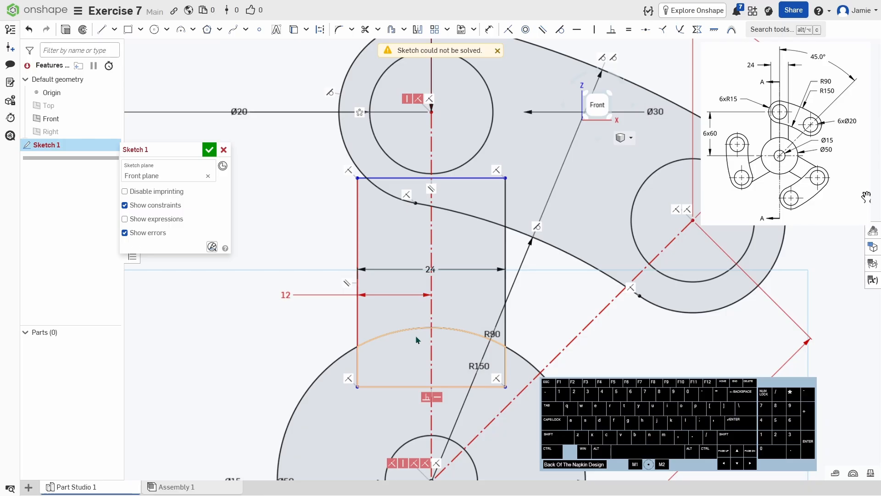
{"action": "scroll", "coordinate": [432, 323], "scroll_direction": "down", "scroll_amount": 2}
{"action": "scroll", "coordinate": [439, 327], "scroll_direction": "down", "scroll_amount": 1}
{"action": "middle_click_drag", "start_coordinate": [439, 327], "coordinate": [434, 273]}
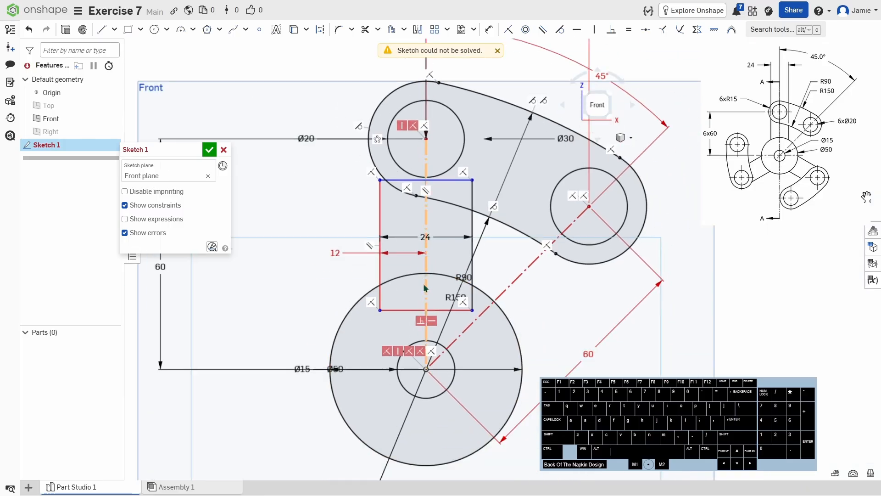
{"action": "key", "text": "ctrl+z"}
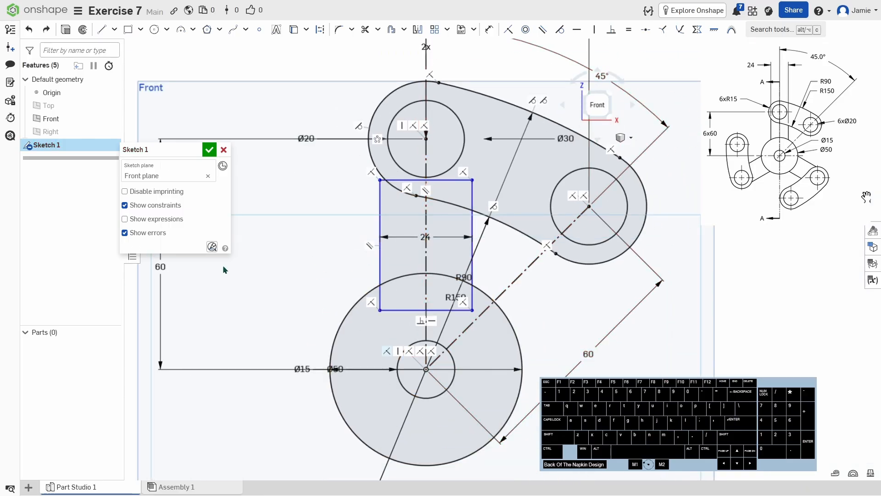
- Dimension the rectangle's left edge 12 mm from the origin at the hub's centre
{"action": "key", "text": "d"}
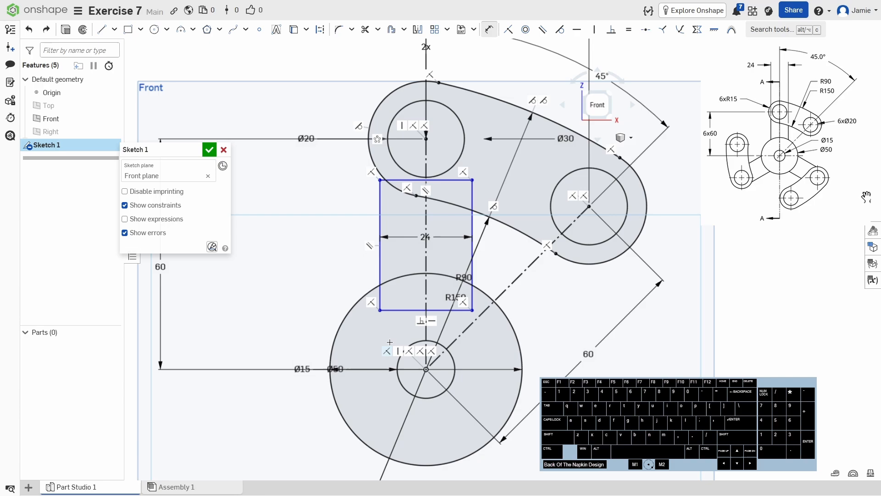
{"action": "left_click", "coordinate": [426, 370]}
{"action": "left_click", "coordinate": [381, 277]}
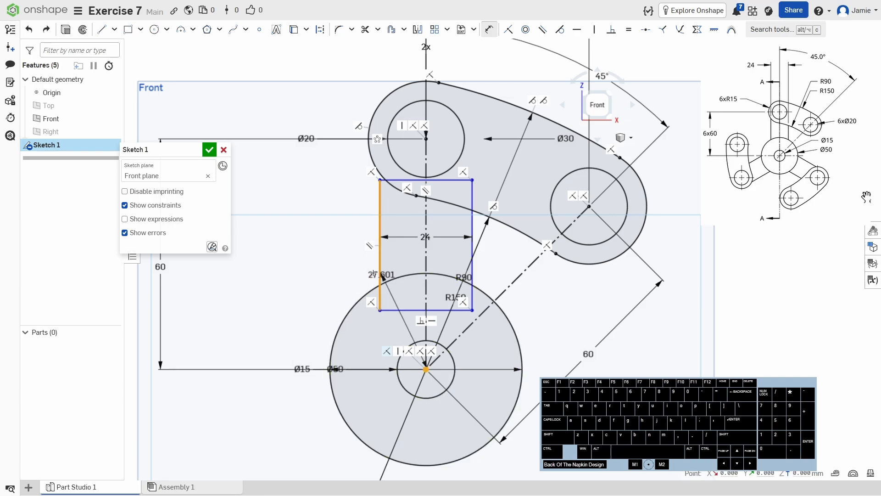
{"action": "left_click", "coordinate": [346, 264]}
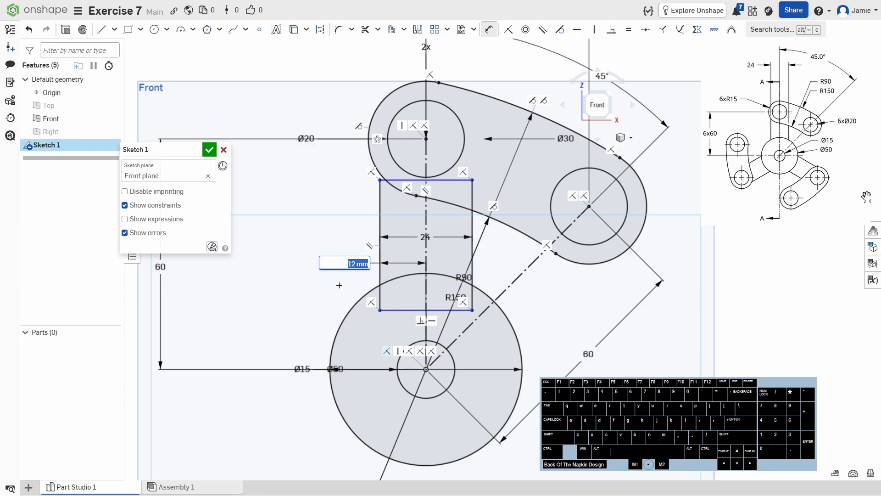
{"action": "key", "text": "Return"}
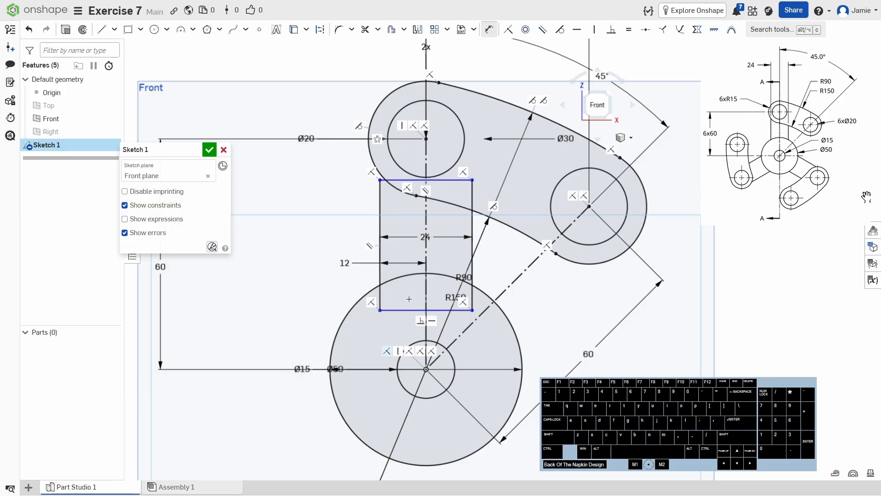
- Trim the rectangle's right edge above the 90 mm radius arc and the part of its upper edge inside the arm
{"action": "scroll", "coordinate": [422, 296], "scroll_direction": "up", "scroll_amount": 3}
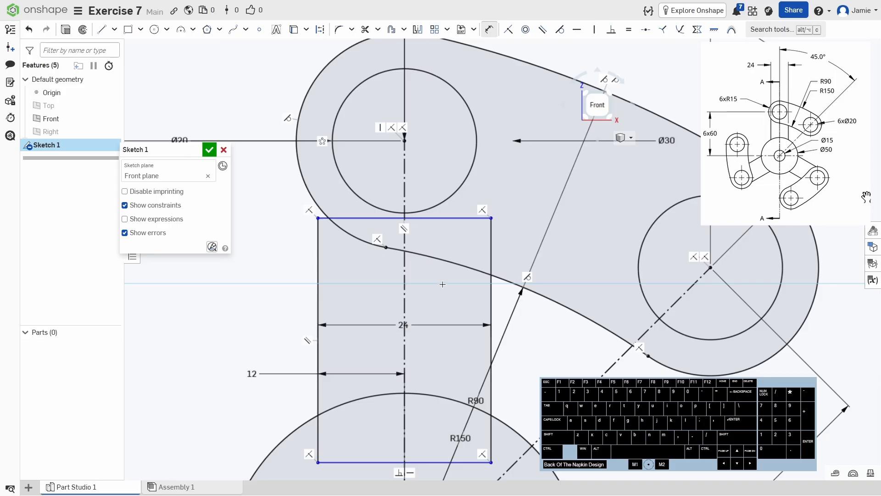
{"action": "key", "text": "m"}
{"action": "left_click", "coordinate": [491, 243]}
{"action": "left_click", "coordinate": [447, 217]}
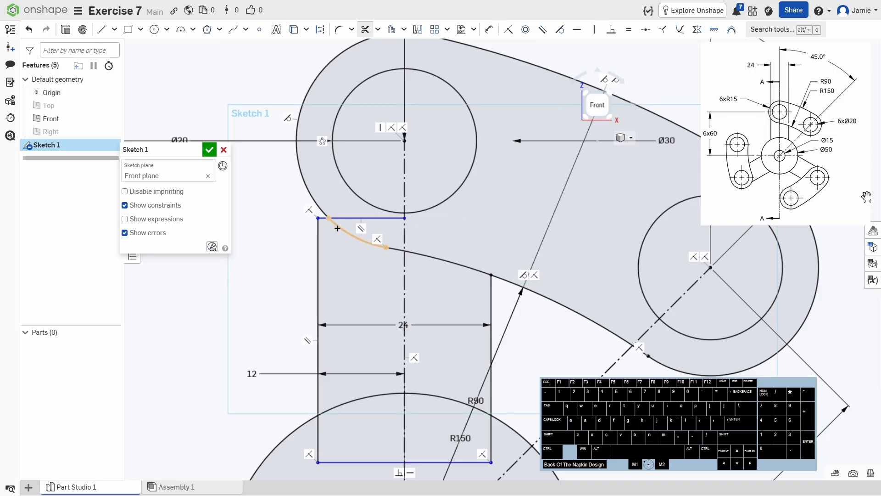
{"action": "scroll", "coordinate": [343, 217], "scroll_direction": "up", "scroll_amount": 2}
{"action": "left_click", "coordinate": [357, 218]}
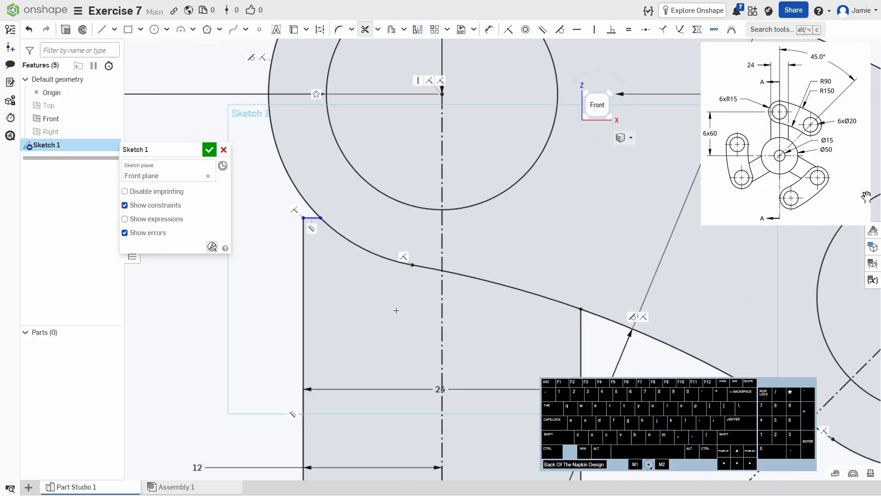
{"action": "middle_click_drag", "start_coordinate": [352, 213], "coordinate": [404, 233]}
{"action": "scroll", "coordinate": [403, 260], "scroll_direction": "down", "scroll_amount": 1}
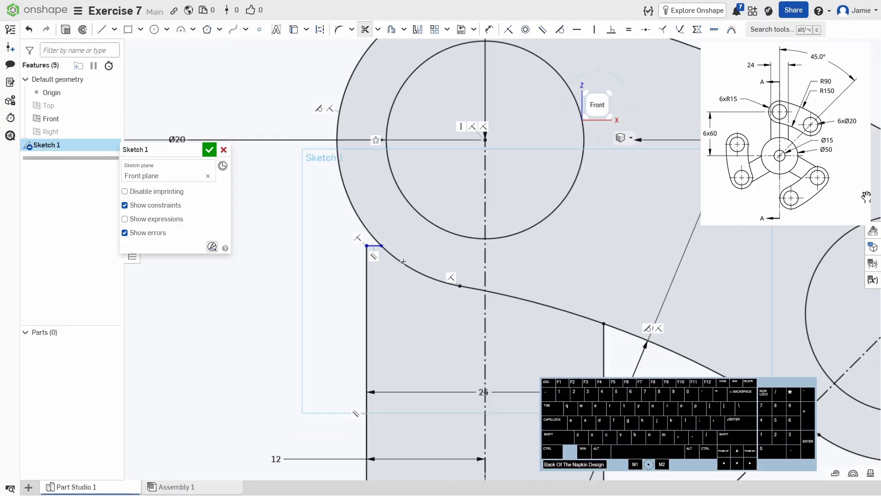
- Trim the rectangle's lower edge and the side segments that lie inside the 50 mm hub circle
{"action": "scroll", "coordinate": [403, 261], "scroll_direction": "down", "scroll_amount": 2}
{"action": "mouse_move", "coordinate": [413, 448]}
{"action": "middle_mouse_down"}
{"action": "mouse_move", "coordinate": [396, 418]}
{"action": "mouse_move", "coordinate": [399, 244]}
{"action": "middle_mouse_up"}
{"action": "left_click_drag", "start_coordinate": [358, 242], "coordinate": [397, 259]}
{"action": "left_click_drag", "start_coordinate": [514, 237], "coordinate": [498, 259]}
- Extend the rib's left edge up to the arm's end arc, and trim the leftover stub of the rectangle's upper edge
{"action": "middle_click_drag", "start_coordinate": [442, 139], "coordinate": [486, 305]}
{"action": "scroll", "coordinate": [403, 189], "scroll_direction": "up", "scroll_amount": 5}
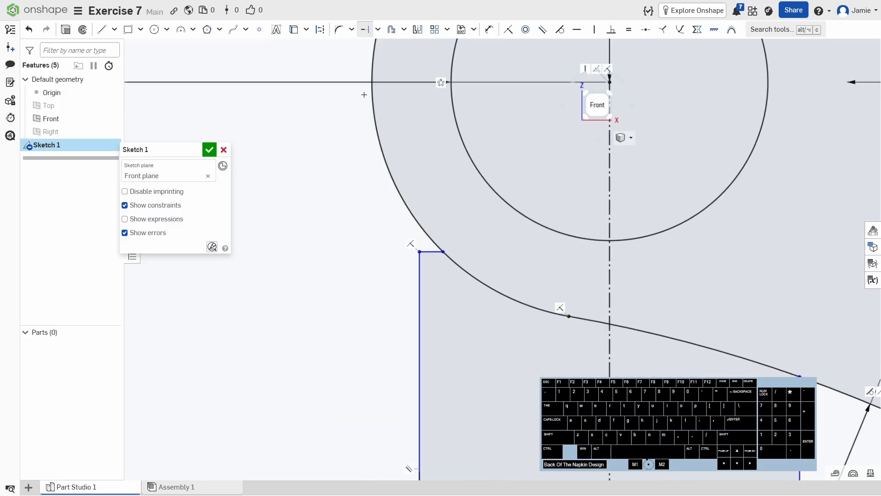
{"action": "left_click", "coordinate": [364, 31]}
{"action": "left_click", "coordinate": [420, 250]}
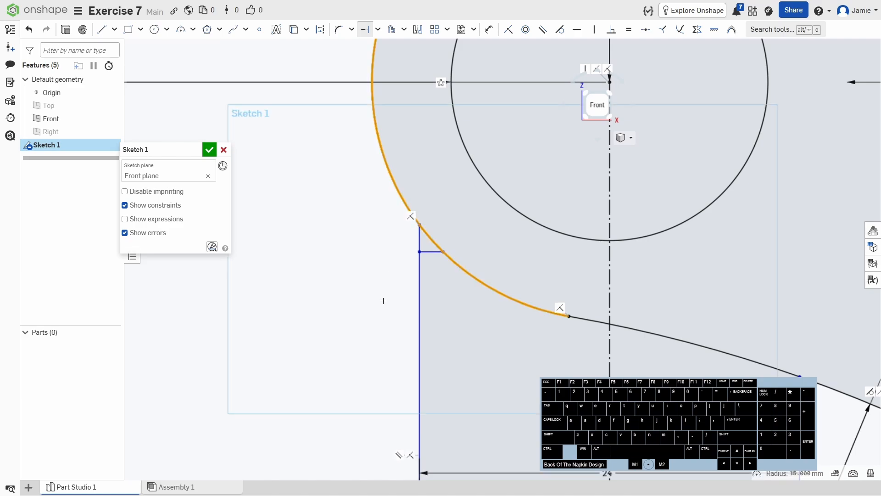
{"action": "key", "text": "m"}
{"action": "left_click_drag", "start_coordinate": [439, 268], "coordinate": [425, 248]}
{"action": "scroll", "coordinate": [423, 294], "scroll_direction": "down", "scroll_amount": 5}
{"action": "middle_click_drag", "start_coordinate": [521, 360], "coordinate": [467, 258]}
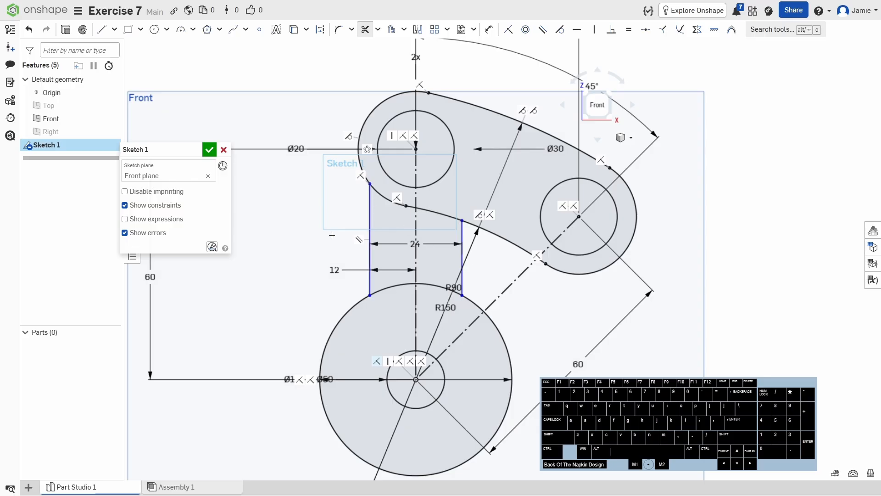
{"action": "key", "text": "Escape"}
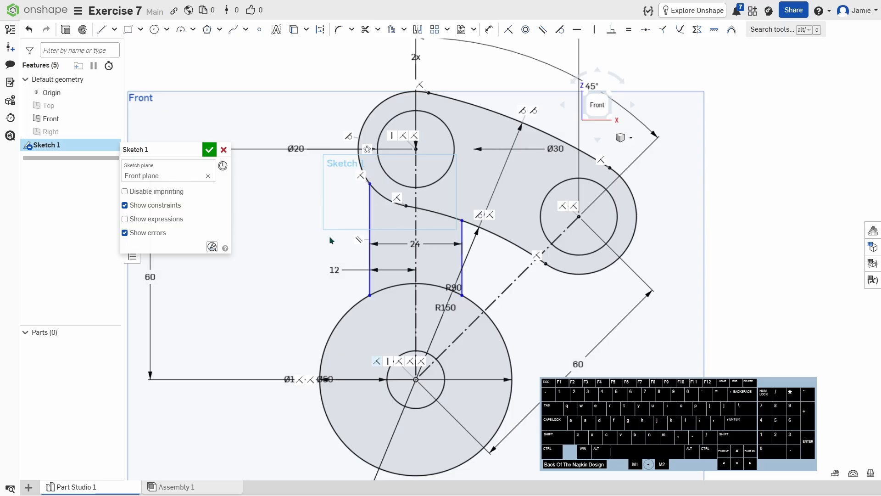
- Constrain the rib's left edge to be vertical, and finish the sketch
{"action": "left_click", "coordinate": [371, 208]}
{"action": "left_click", "coordinate": [594, 30]}
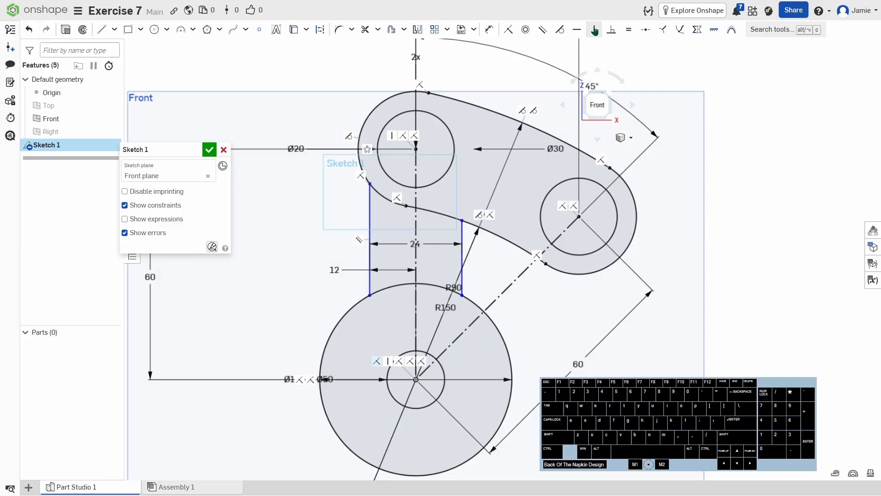
{"action": "scroll", "coordinate": [546, 294], "scroll_direction": "down", "scroll_amount": 2}
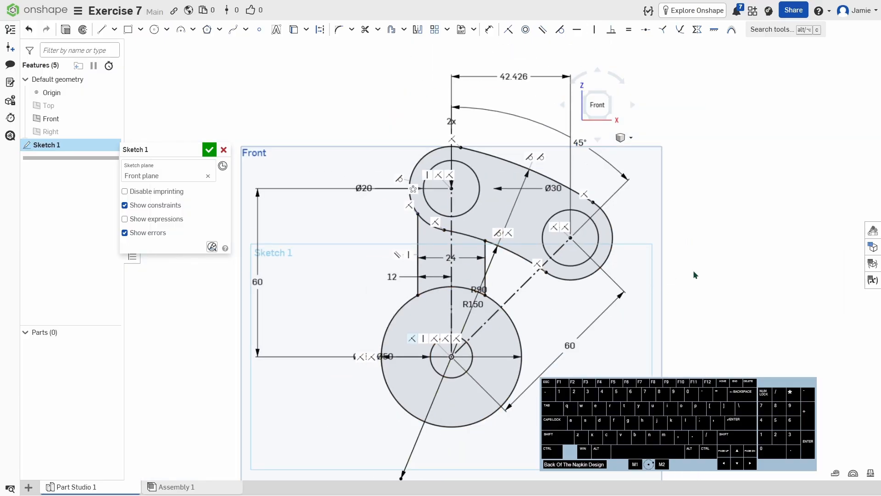
{"action": "middle_click_drag", "start_coordinate": [693, 271], "coordinate": [661, 257]}
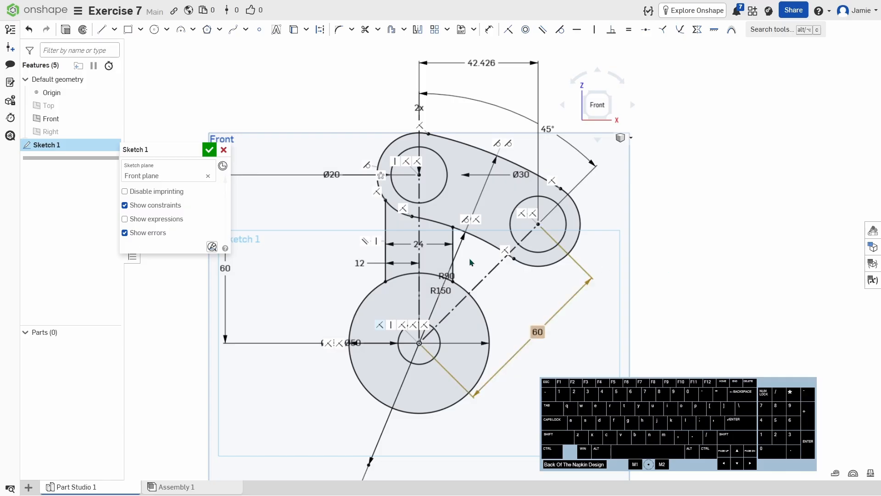
{"action": "left_click", "coordinate": [210, 150]}
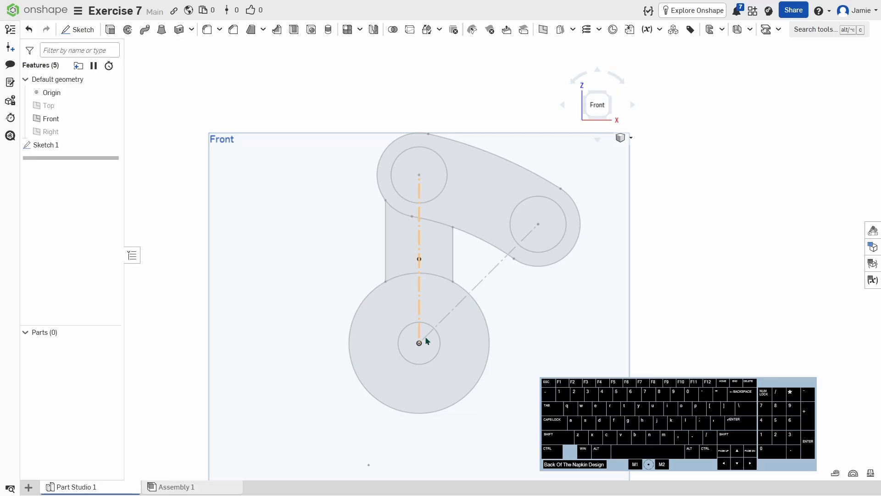
- Extrude the hub ring region of Sketch 1 symmetrically about the Front plane to a total depth of 50 mm
{"action": "mouse_move", "coordinate": [575, 312]}
{"action": "right_mouse_down"}
{"action": "mouse_move", "coordinate": [544, 281]}
{"action": "mouse_move", "coordinate": [553, 267]}
{"action": "mouse_move", "coordinate": [562, 278]}
{"action": "right_mouse_up"}
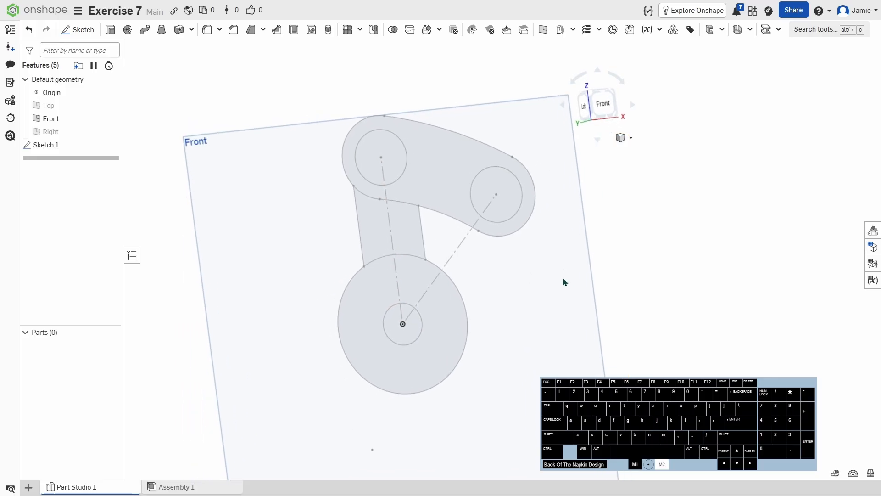
{"action": "left_click", "coordinate": [111, 29]}
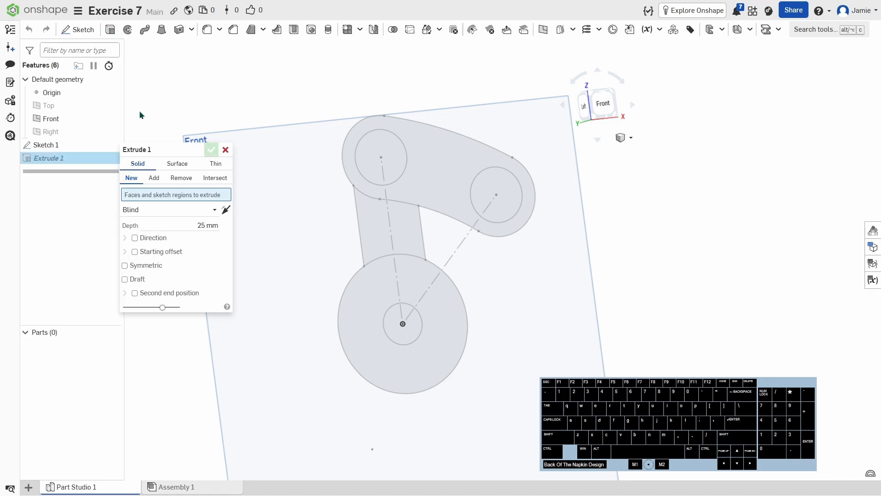
{"action": "left_click", "coordinate": [370, 345]}
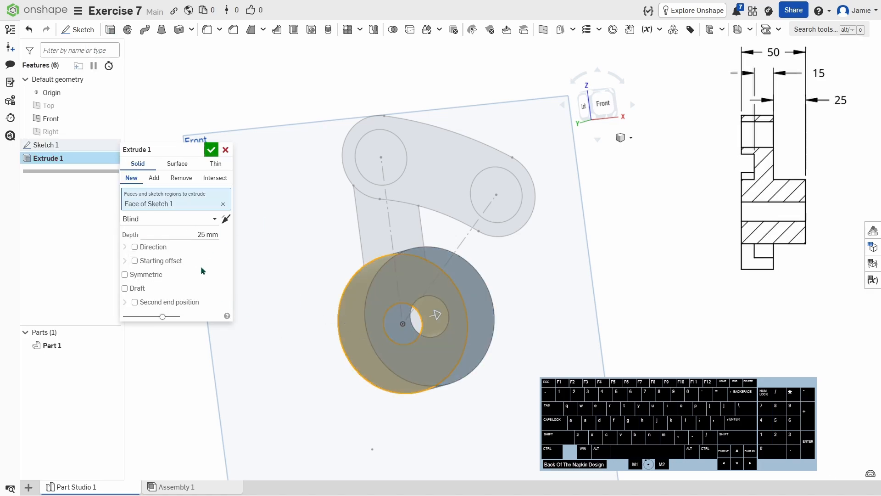
{"action": "left_click", "coordinate": [191, 232]}
{"action": "type", "text": "50"}
{"action": "key", "text": "Return"}
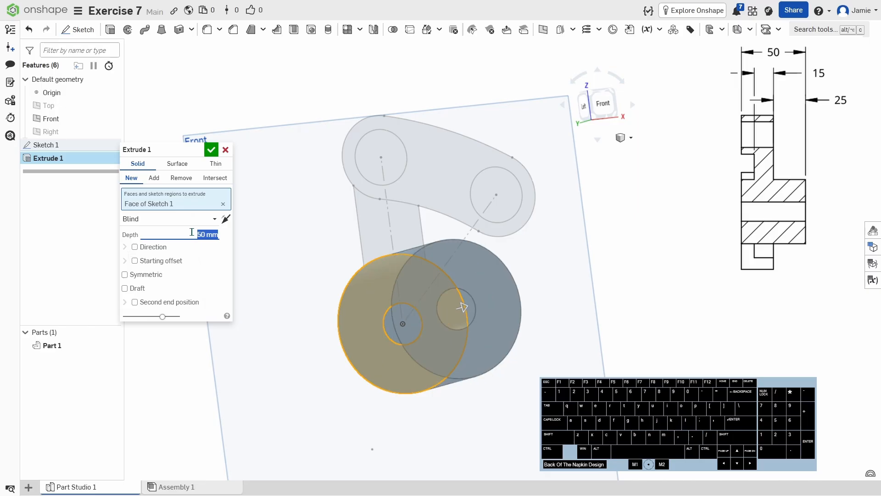
{"action": "right_click_drag", "start_coordinate": [283, 337], "coordinate": [323, 337]}
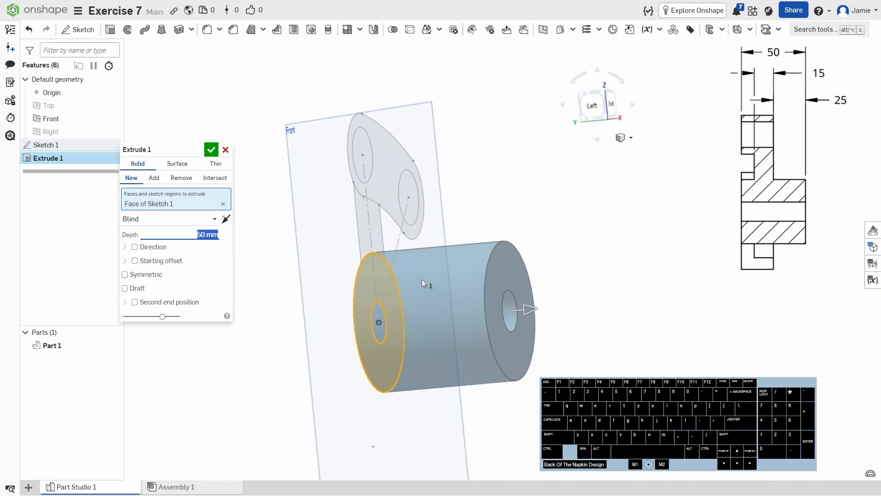
{"action": "left_click", "coordinate": [125, 276]}
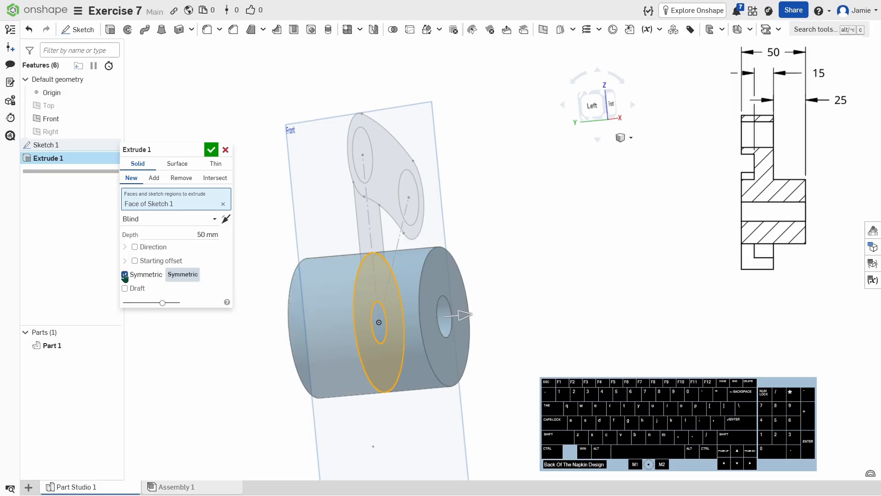
{"action": "left_click", "coordinate": [211, 149]}
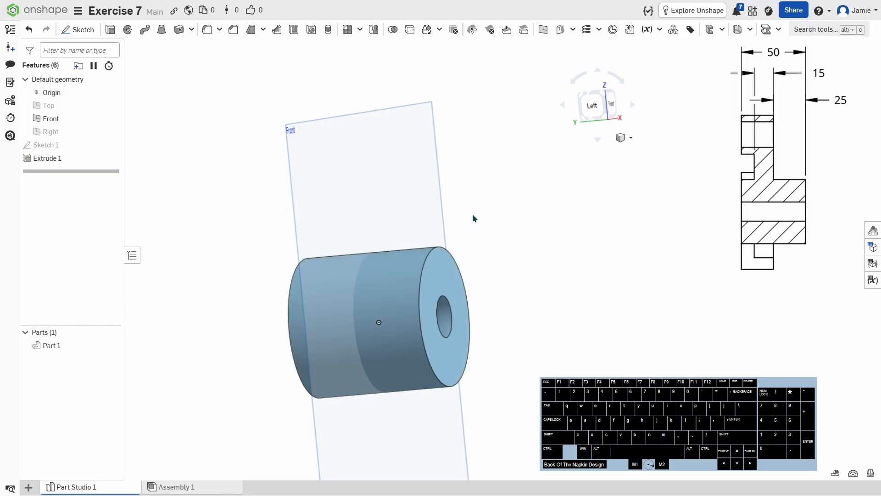
- Show Sketch 1 again and extrude its rib region 15 mm blind as a new, separate part
{"action": "right_click_drag", "start_coordinate": [472, 218], "coordinate": [539, 203]}
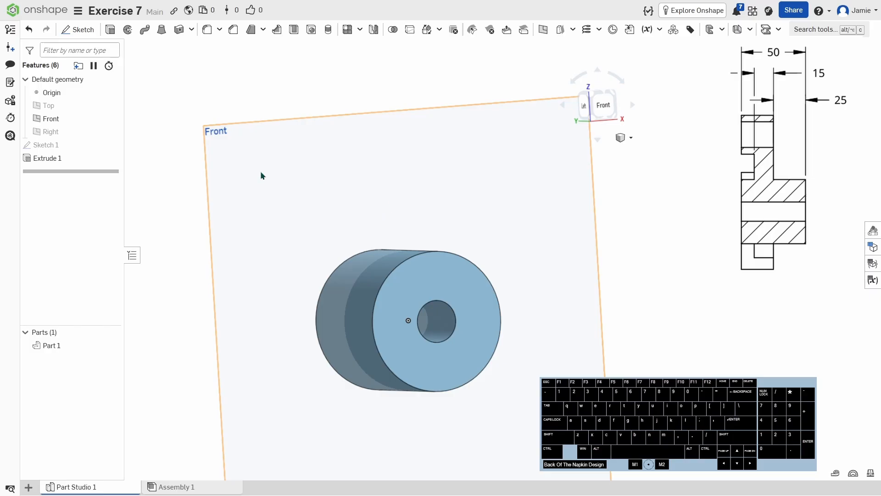
{"action": "mouse_move", "coordinate": [83, 150]}
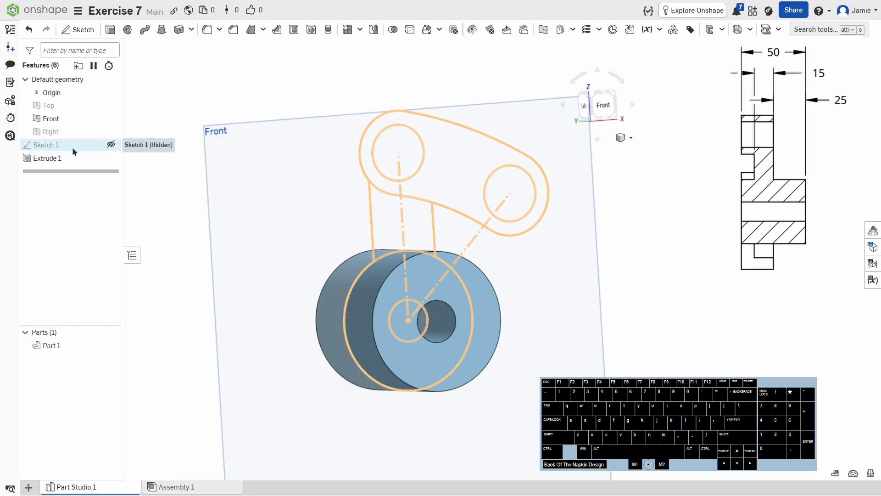
{"action": "left_click", "coordinate": [112, 145]}
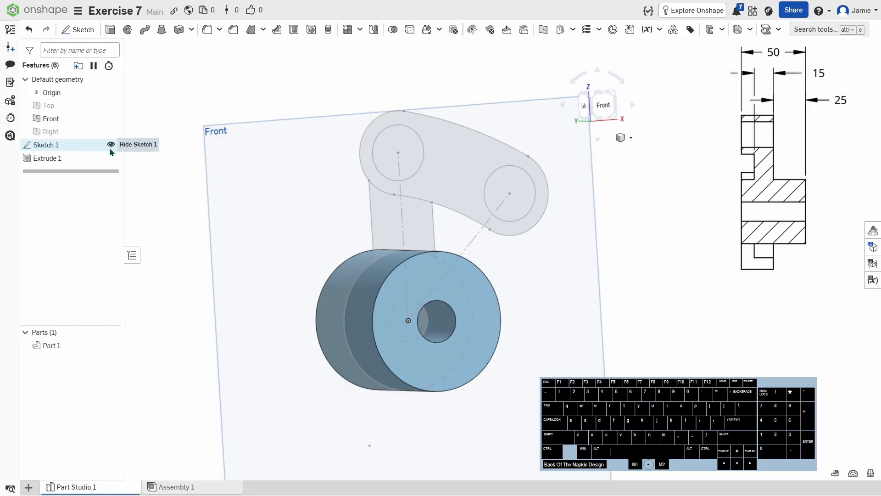
{"action": "right_click_drag", "start_coordinate": [637, 220], "coordinate": [620, 258]}
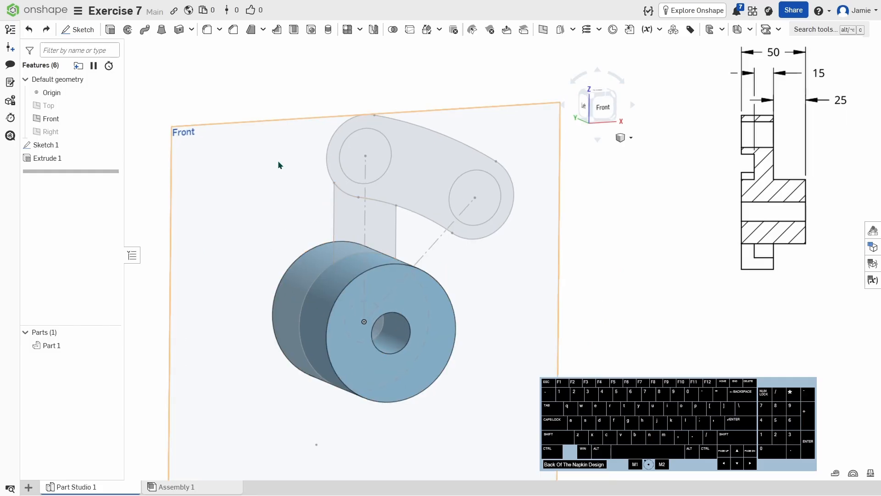
{"action": "left_click", "coordinate": [110, 30]}
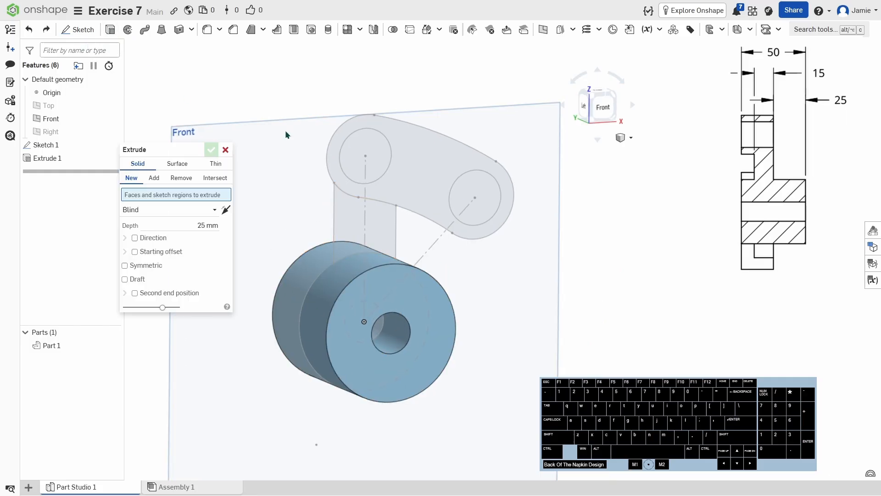
{"action": "left_click", "coordinate": [351, 212]}
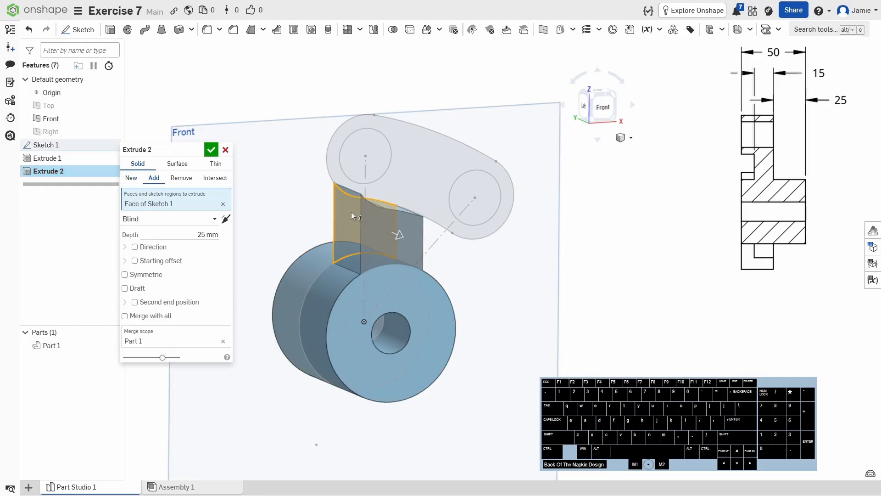
{"action": "left_click", "coordinate": [175, 236]}
{"action": "type", "text": "15"}
{"action": "key", "text": "Return"}
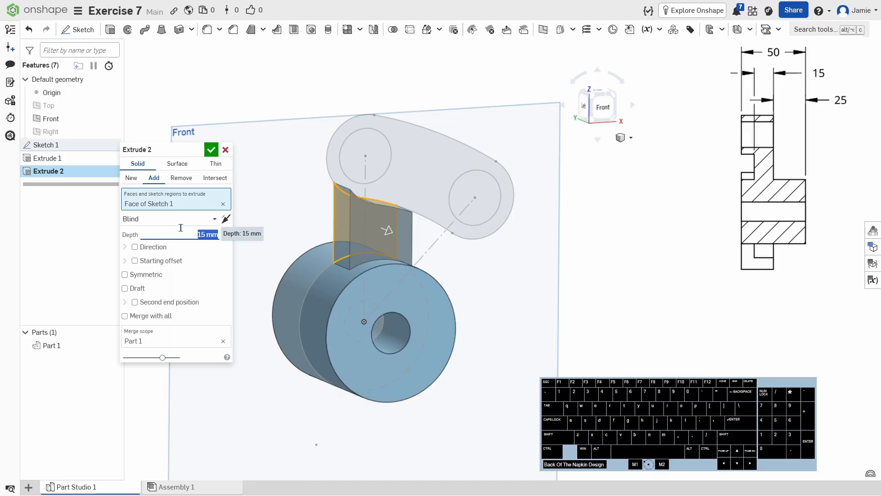
{"action": "left_click", "coordinate": [135, 178]}
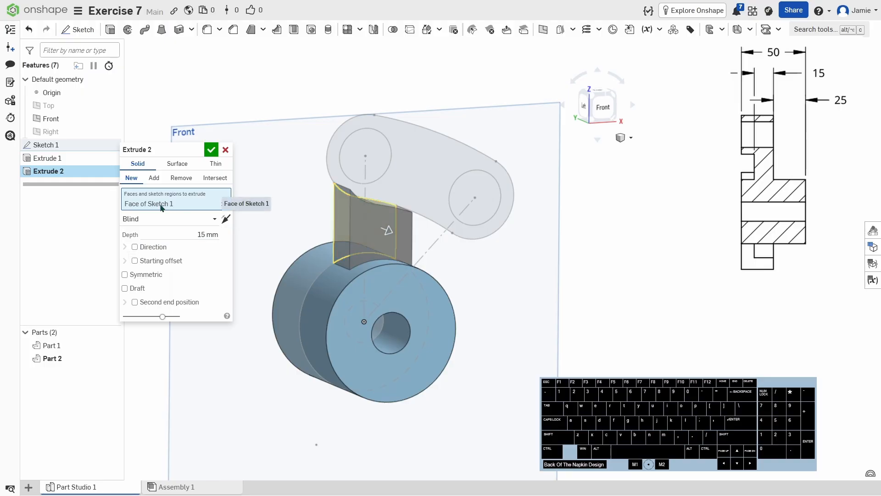
{"action": "left_click", "coordinate": [210, 150]}
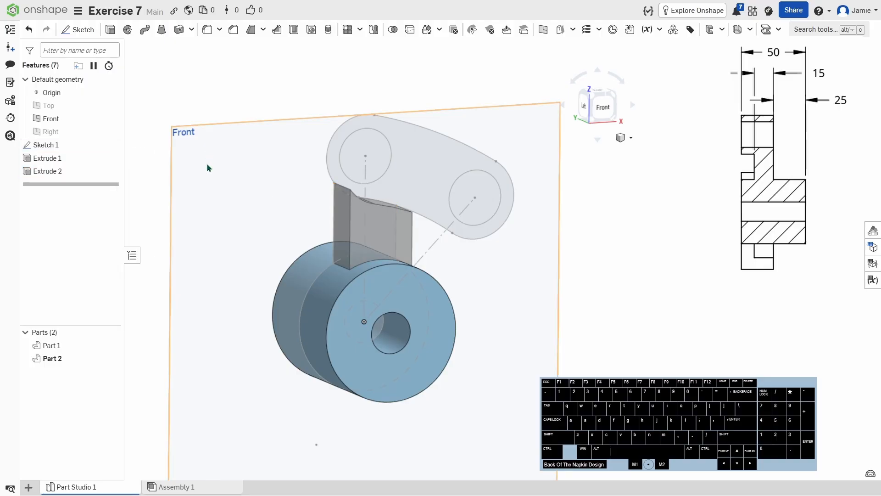
- Extrude the curved arm region with its two holes 25 mm blind as a new, separate part
{"action": "right_click_drag", "start_coordinate": [206, 164], "coordinate": [314, 240]}
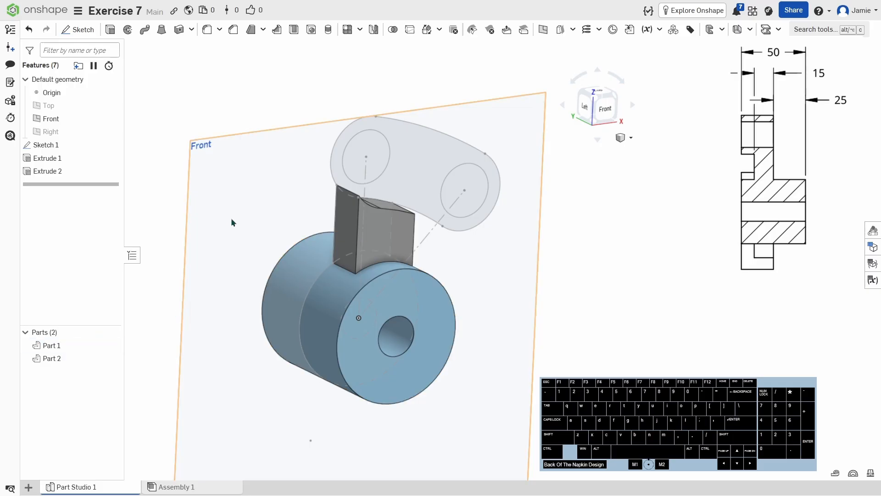
{"action": "scroll", "coordinate": [230, 217], "scroll_direction": "up", "scroll_amount": 1}
{"action": "middle_click_drag", "start_coordinate": [230, 218], "coordinate": [222, 236]}
{"action": "scroll", "coordinate": [239, 230], "scroll_direction": "down", "scroll_amount": 3}
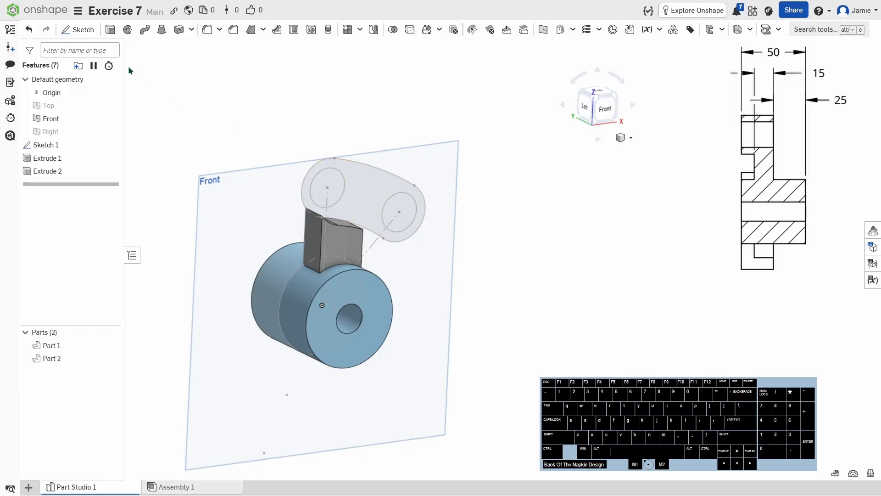
{"action": "left_click", "coordinate": [110, 29]}
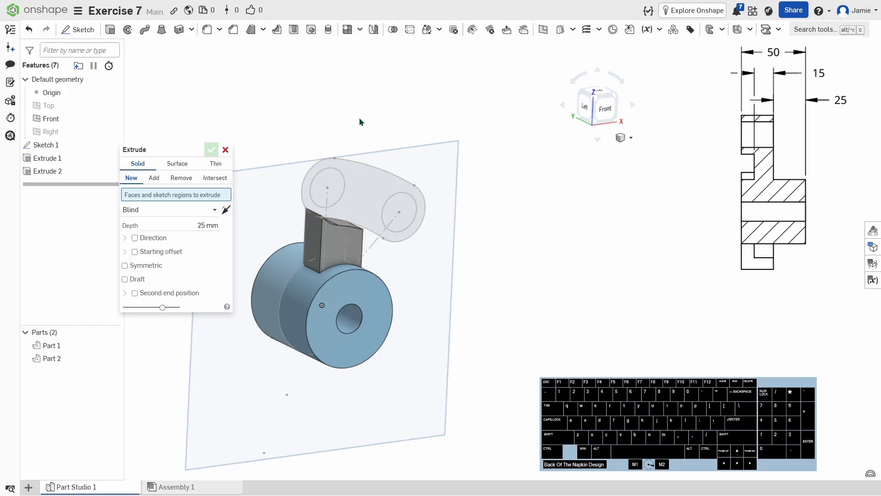
{"action": "left_click", "coordinate": [370, 185]}
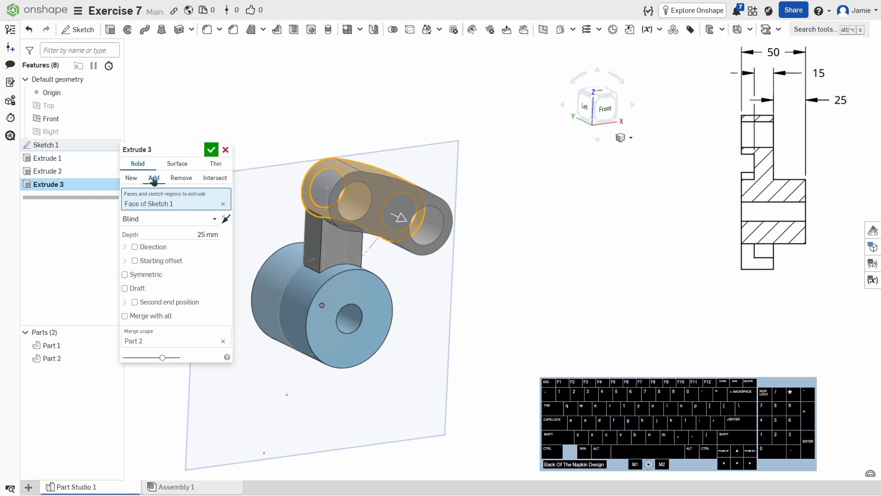
{"action": "left_click", "coordinate": [131, 178]}
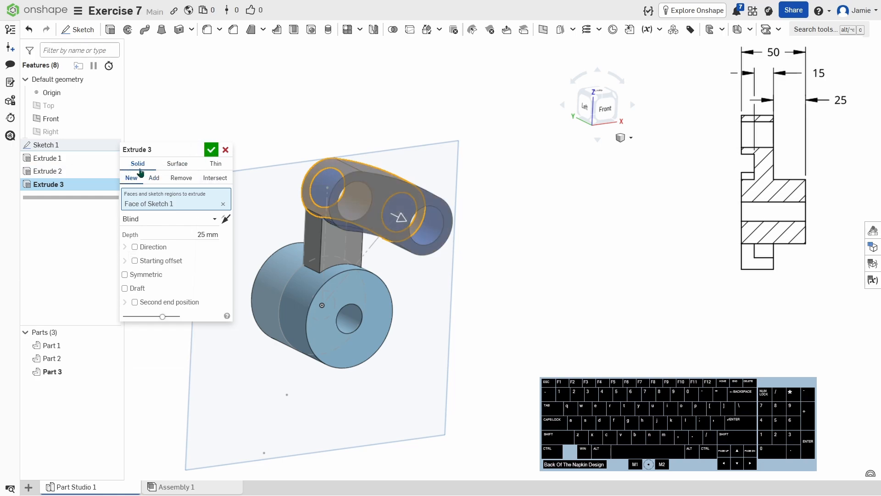
{"action": "left_click", "coordinate": [210, 149]}
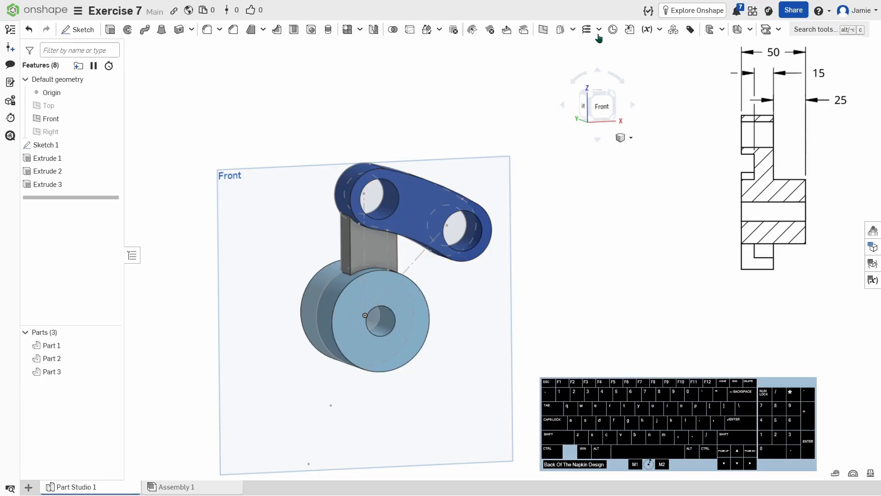
- Set up a circular part pattern of the arm and rib around the hub bore, with 3 equally spaced instances over 360 degrees
{"action": "left_click", "coordinate": [360, 29]}
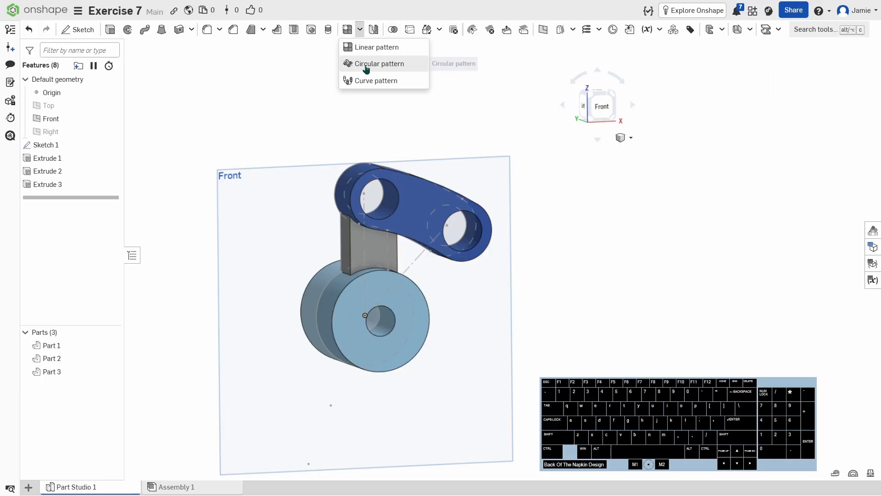
{"action": "left_click", "coordinate": [366, 65]}
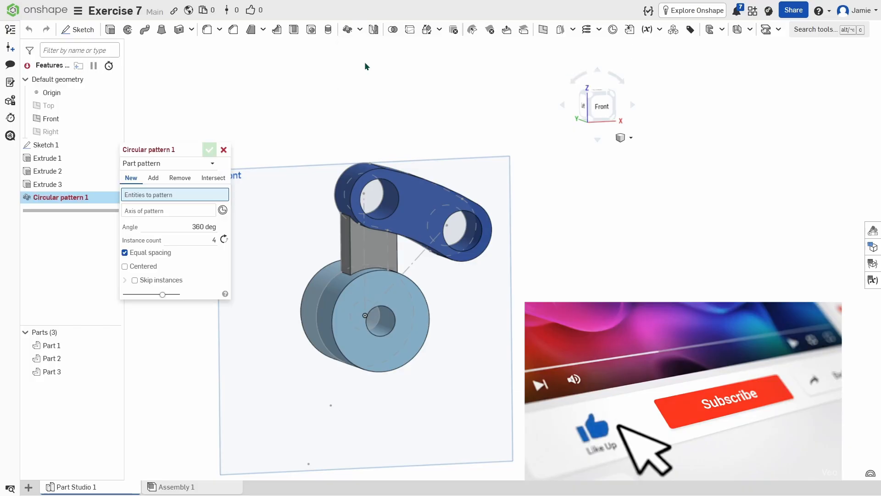
{"action": "left_click", "coordinate": [380, 248]}
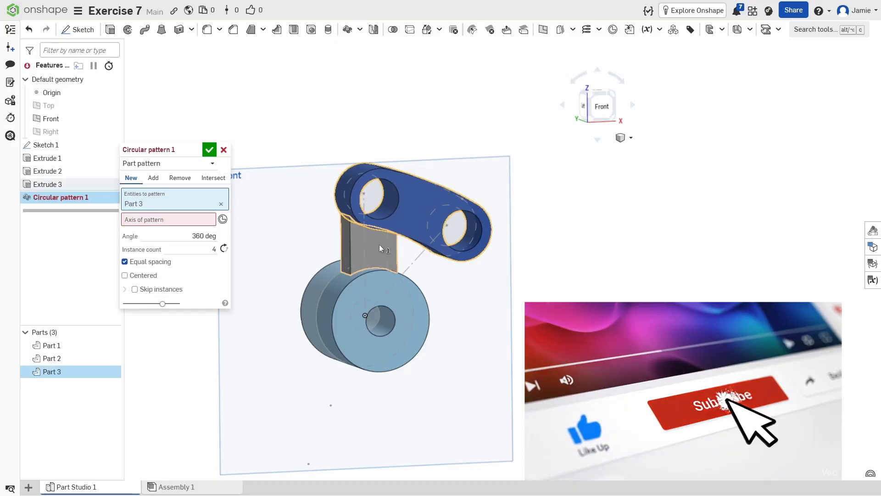
{"action": "left_click", "coordinate": [380, 248]}
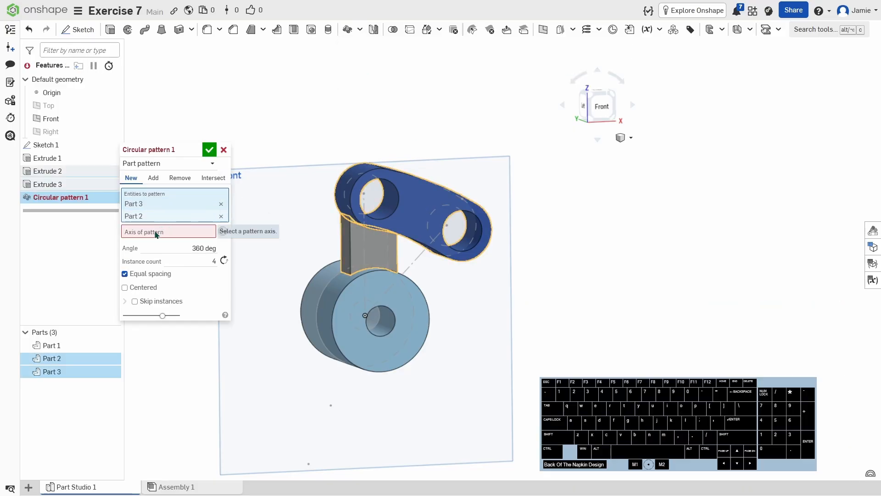
{"action": "left_click", "coordinate": [156, 234]}
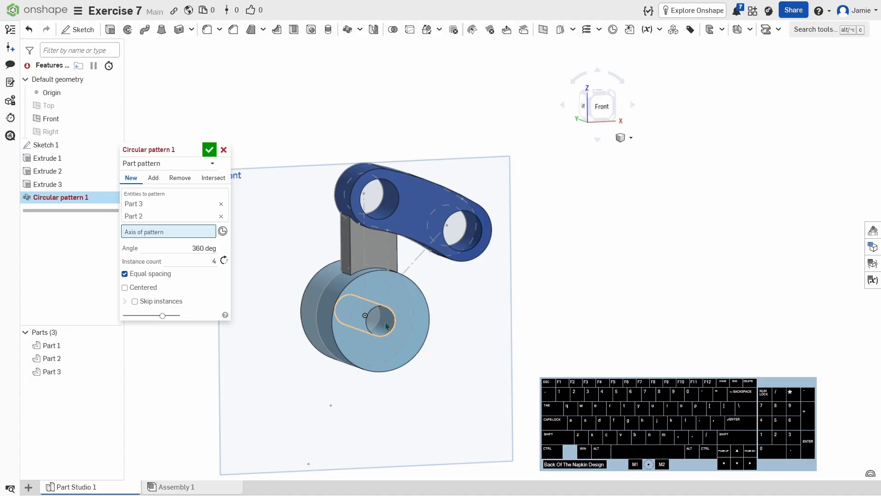
{"action": "left_click", "coordinate": [385, 326]}
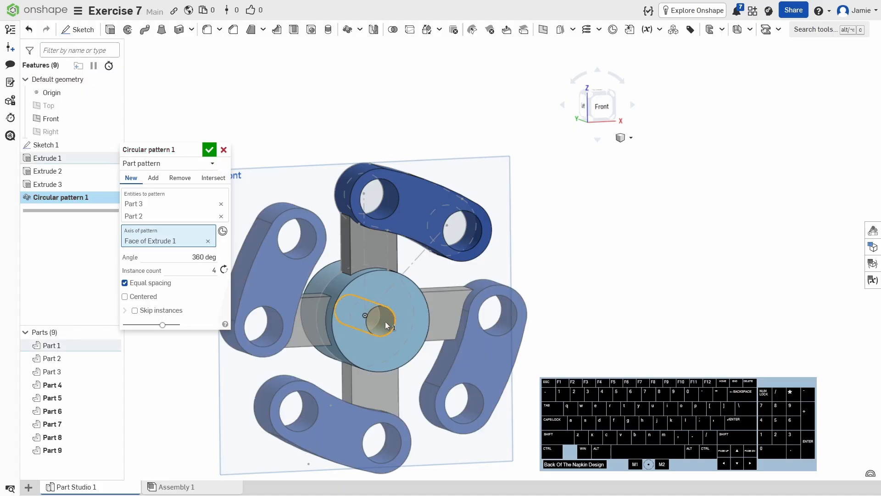
{"action": "left_click", "coordinate": [194, 270]}
{"action": "type", "text": "3"}
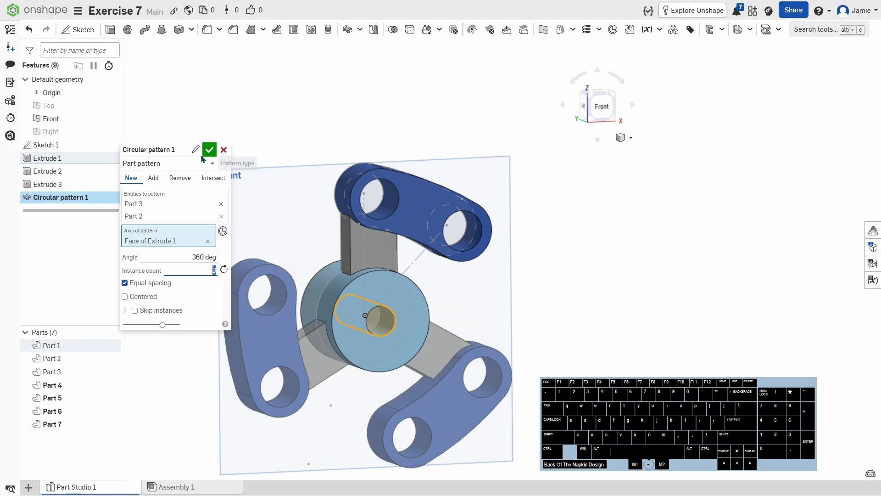
- Set the circular pattern to Add with the hub as its merge scope, and accept the pattern
{"action": "left_click", "coordinate": [153, 179]}
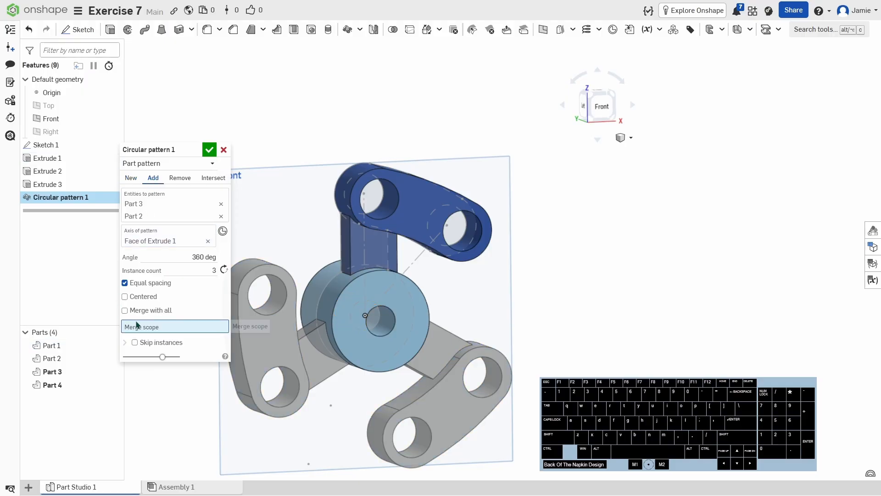
{"action": "left_click", "coordinate": [335, 366]}
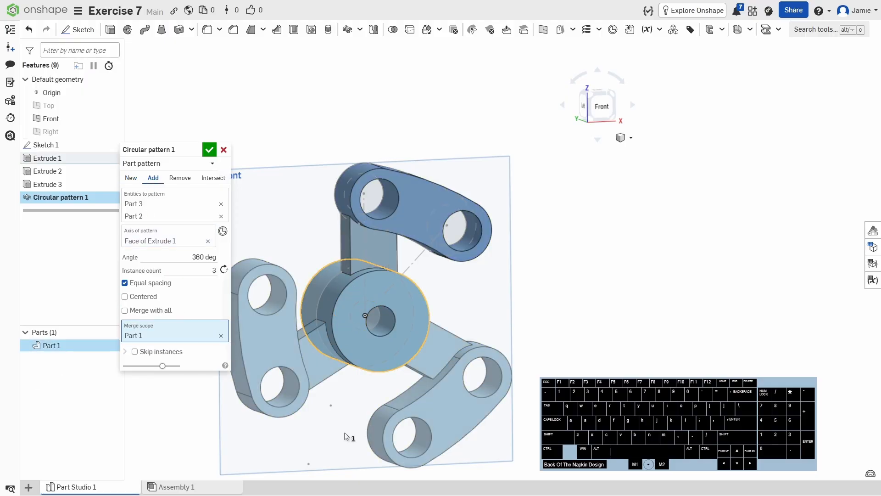
{"action": "left_click", "coordinate": [209, 150]}
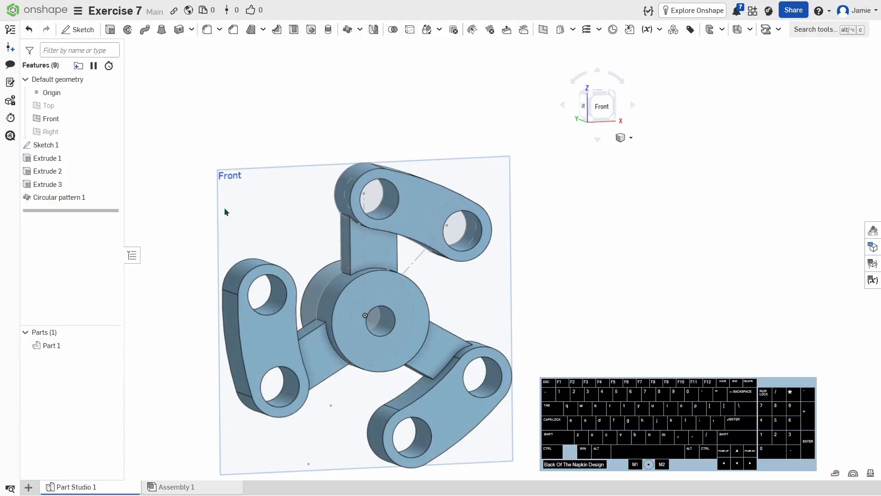
{"action": "middle_click_drag", "start_coordinate": [653, 317], "coordinate": [678, 278]}
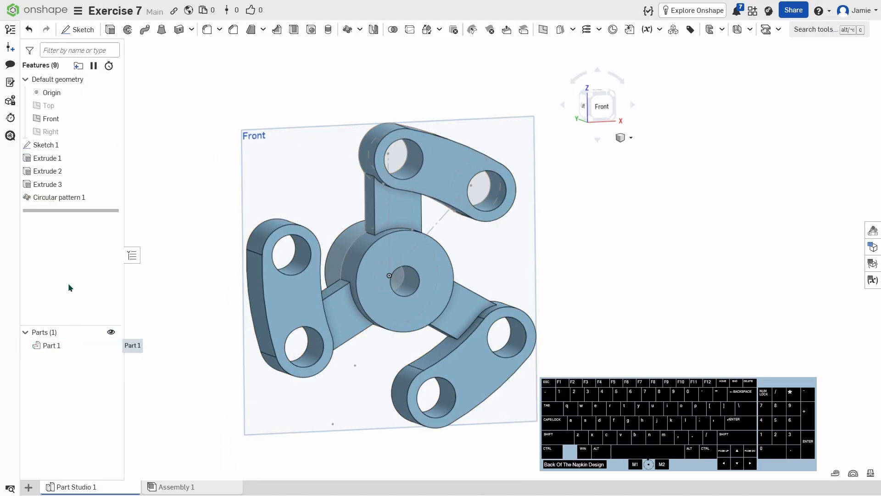
- Try the circular pattern of the arm and rib with the New result option, and undo that change
{"action": "double_click", "coordinate": [72, 198]}
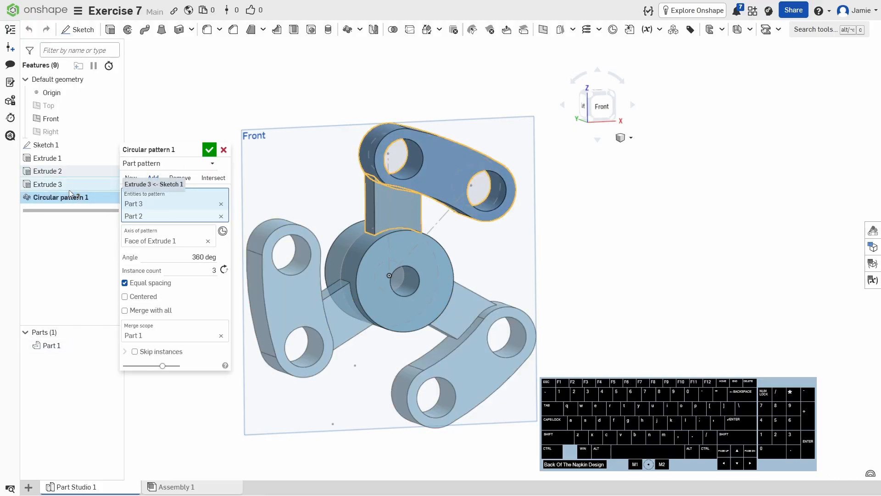
{"action": "left_click", "coordinate": [130, 178]}
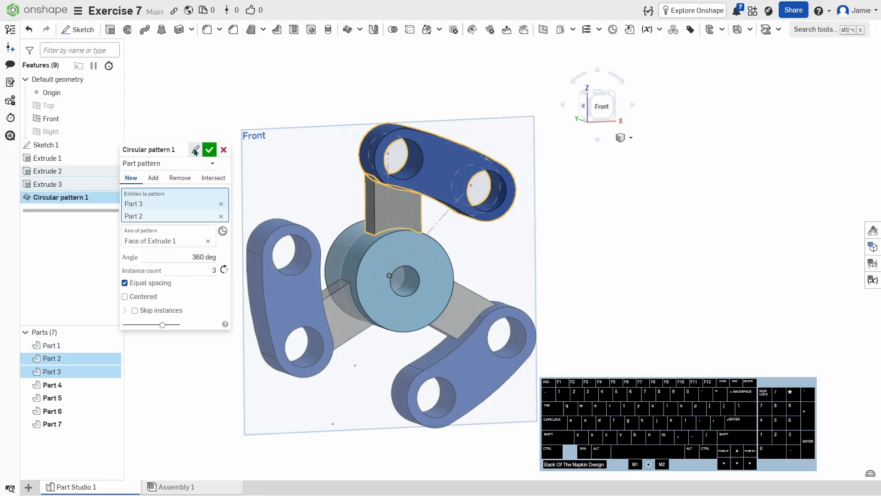
{"action": "left_click", "coordinate": [209, 149]}
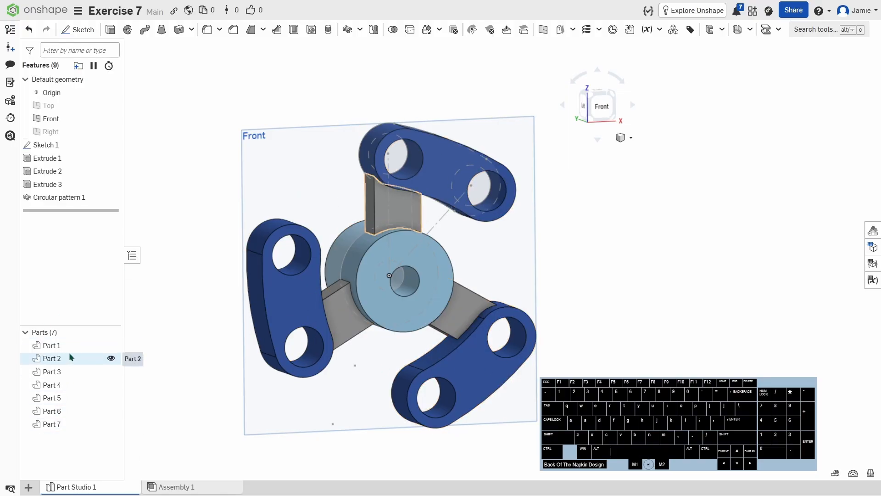
{"action": "key", "text": "ctrl+z"}
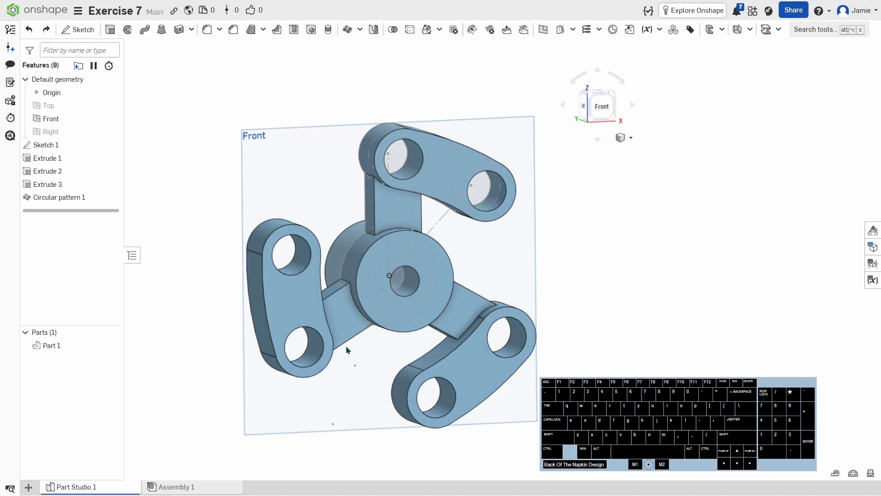
- Hide the Front plane and Sketch 1 so that only the solid part is displayed
{"action": "right_click_drag", "start_coordinate": [653, 278], "coordinate": [571, 270]}
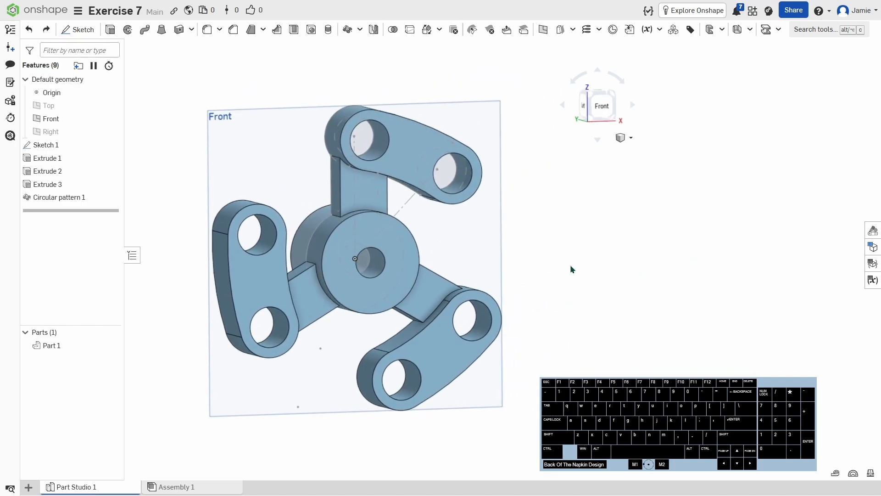
{"action": "left_click", "coordinate": [496, 256]}
{"action": "key", "text": "y"}
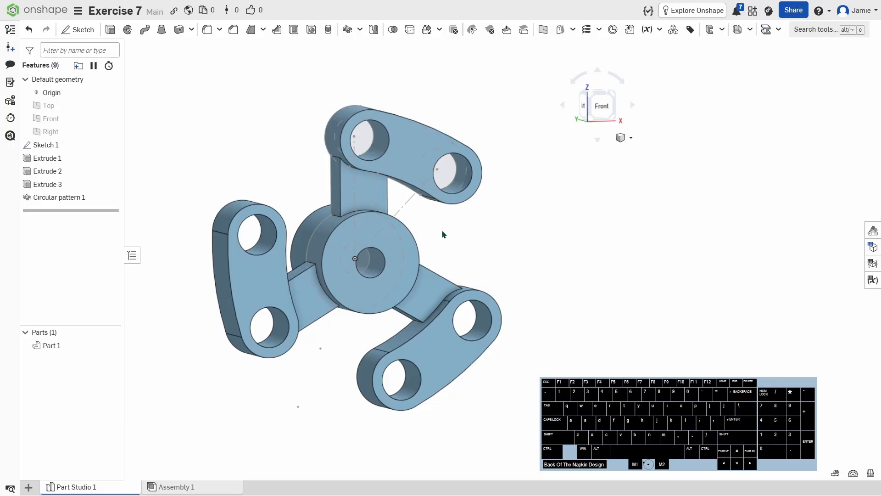
{"action": "left_click", "coordinate": [407, 202]}
{"action": "key", "text": "y"}
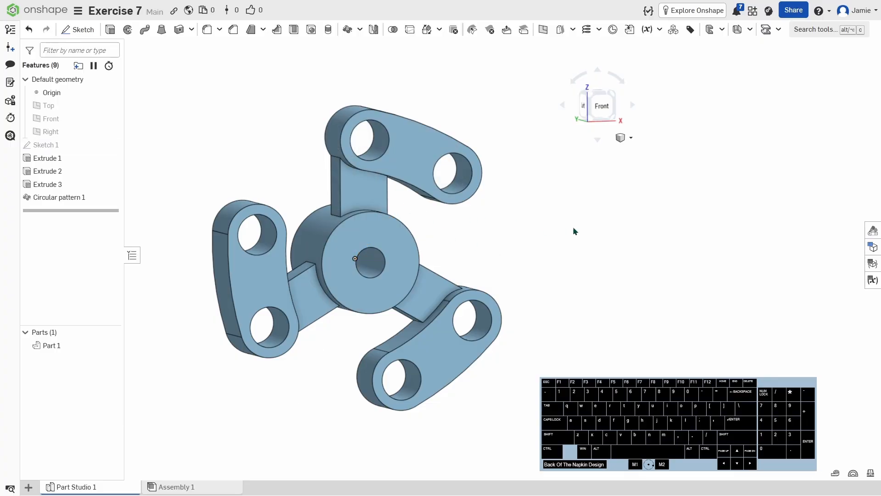
{"action": "right_click_drag", "start_coordinate": [573, 227], "coordinate": [587, 212]}
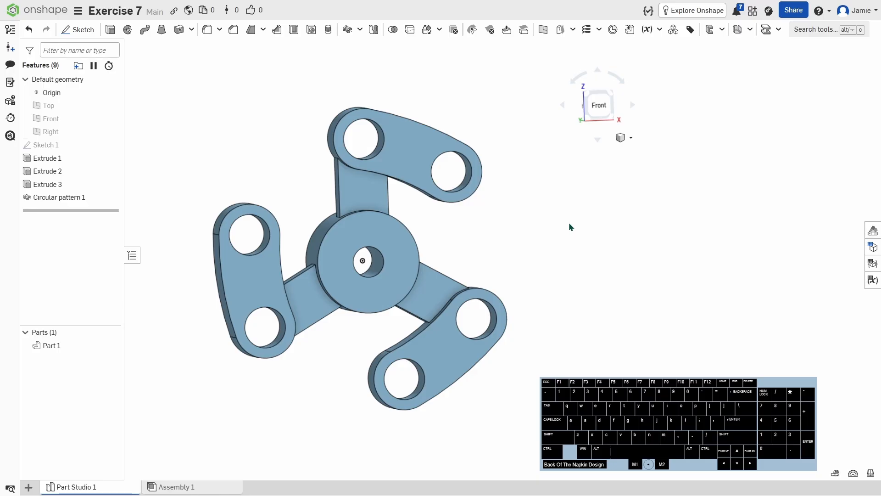
- Create a new drawing from the ANSI_B_MM.dwt template with the No views option
{"action": "left_click", "coordinate": [29, 487]}
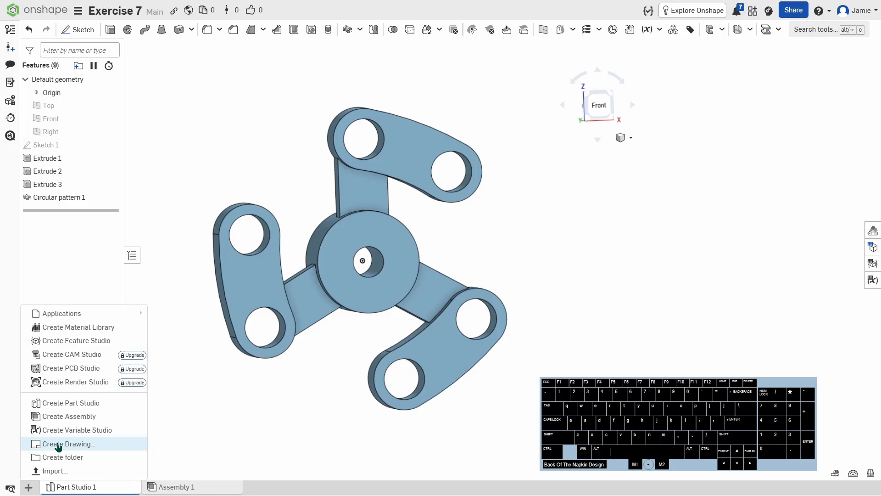
{"action": "left_click", "coordinate": [59, 444]}
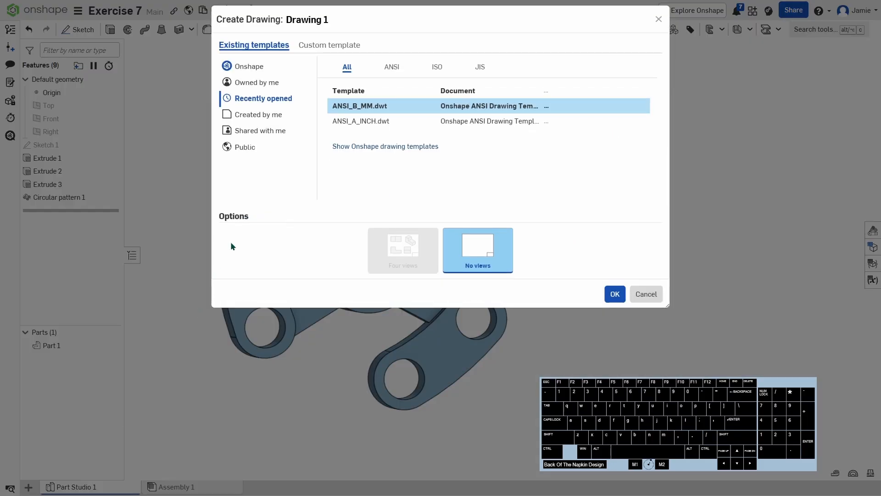
{"action": "left_click", "coordinate": [372, 107]}
{"action": "left_click", "coordinate": [614, 294]}
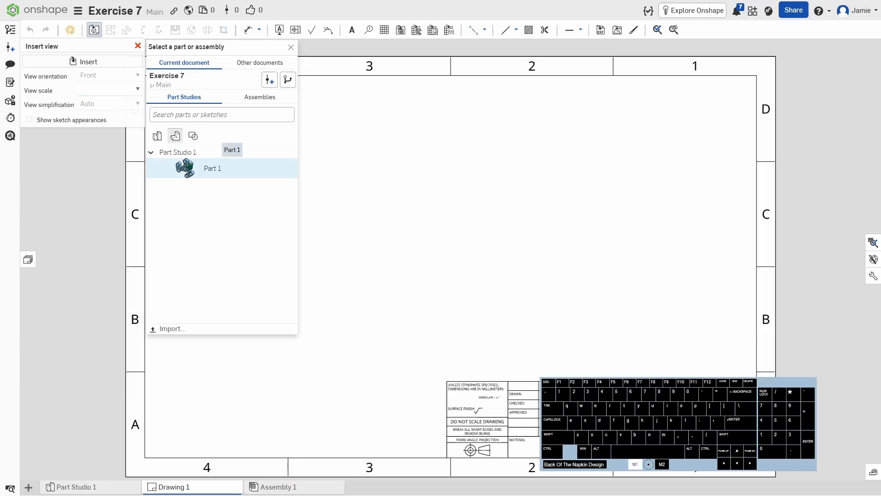
- Insert a front view of Part 1 in the upper-left area of the sheet, without any projected views
{"action": "left_click", "coordinate": [189, 163]}
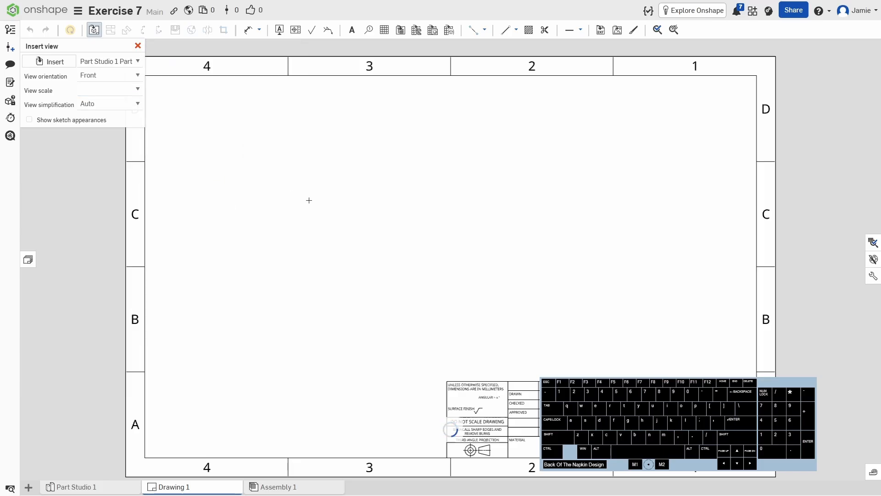
{"action": "left_click", "coordinate": [309, 209]}
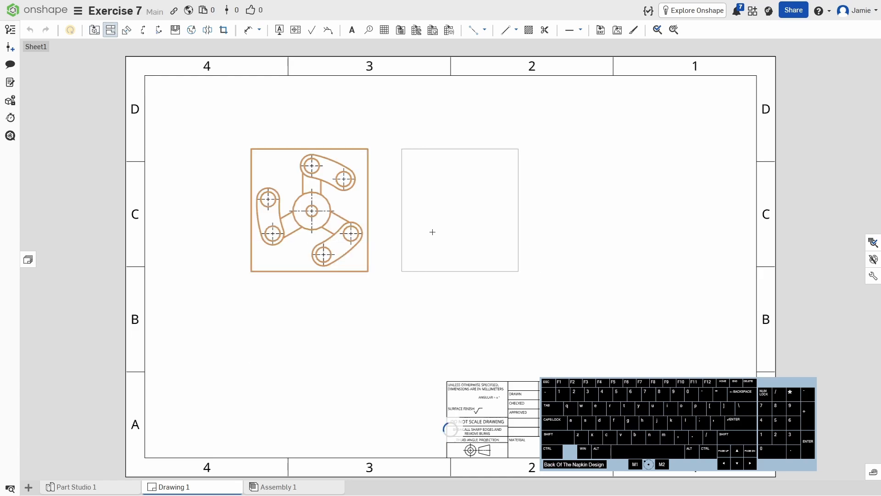
{"action": "key", "text": "Escape"}
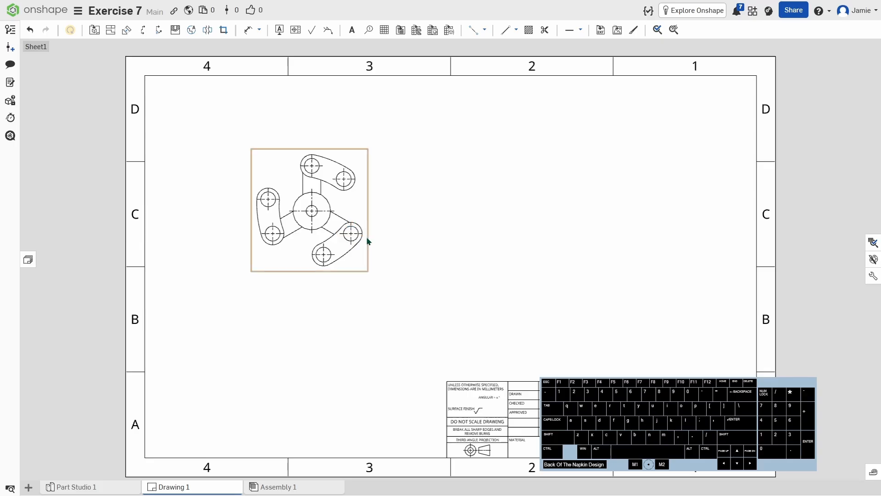
- Set the scale of the front view to 1:1 in its view properties
{"action": "left_click", "coordinate": [366, 236]}
{"action": "right_click", "coordinate": [366, 241]}
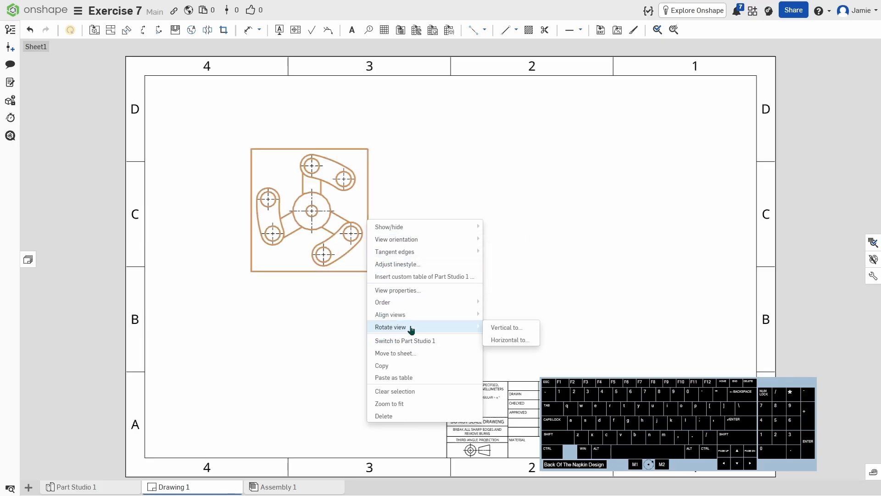
{"action": "left_click", "coordinate": [412, 292]}
{"action": "double_click", "coordinate": [366, 246]}
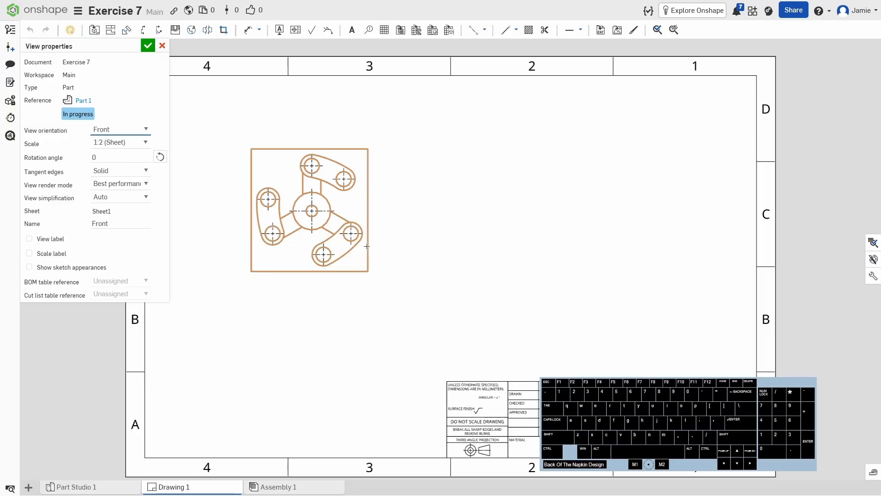
{"action": "left_click", "coordinate": [110, 142]}
{"action": "left_click", "coordinate": [144, 145]}
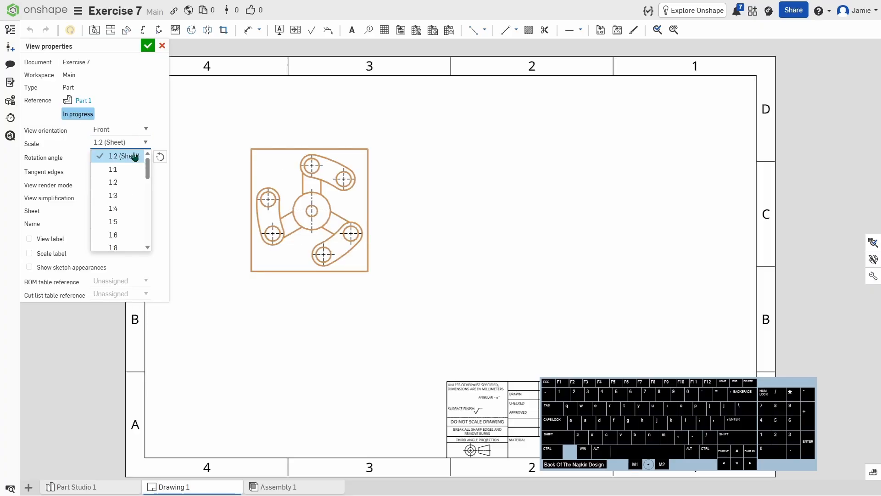
{"action": "left_click", "coordinate": [116, 171]}
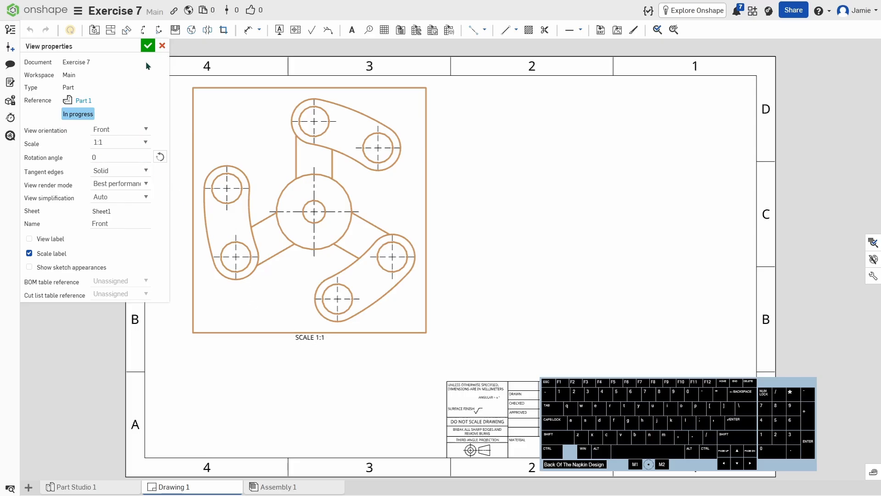
{"action": "left_click", "coordinate": [147, 46]}
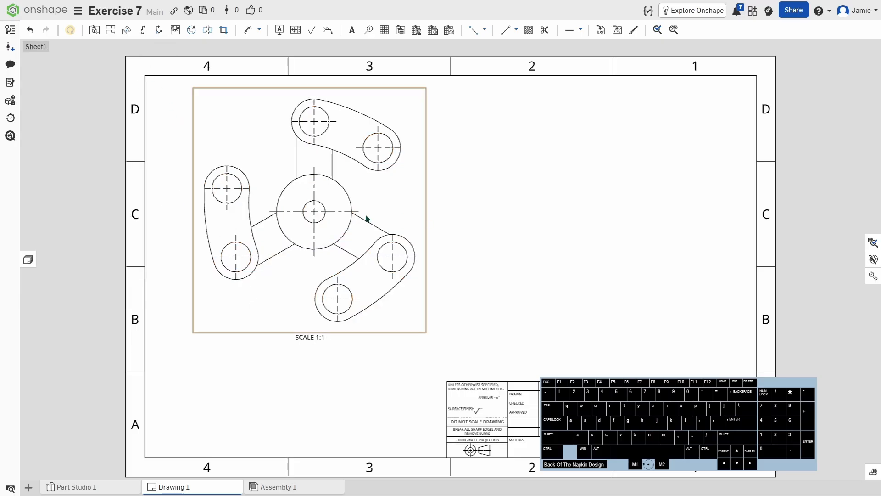
- Move the front view down and to the left on the sheet, clear of the upper border
{"action": "middle_click_drag", "start_coordinate": [493, 218], "coordinate": [495, 225]}
{"action": "left_click", "coordinate": [302, 239]}
{"action": "left_click", "coordinate": [311, 237]}
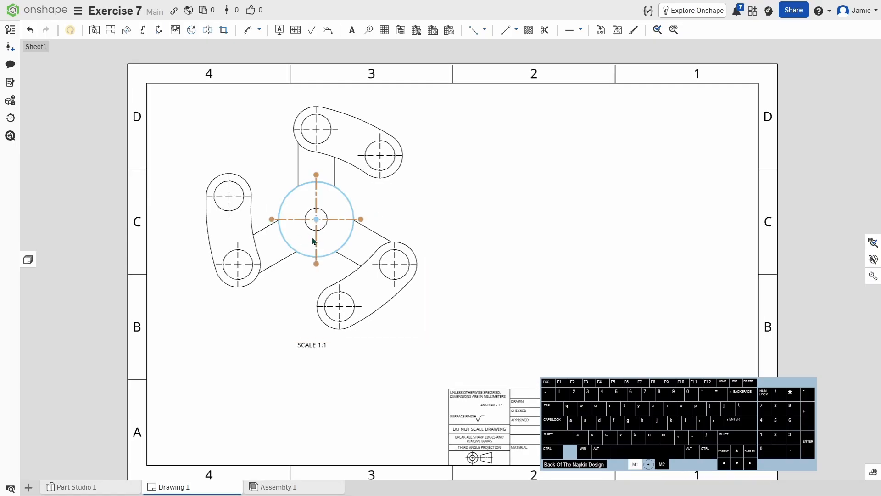
{"action": "mouse_move", "coordinate": [398, 292]}
{"action": "left_mouse_down"}
{"action": "mouse_move", "coordinate": [376, 299]}
{"action": "mouse_move", "coordinate": [380, 306]}
{"action": "mouse_move", "coordinate": [356, 299]}
{"action": "mouse_move", "coordinate": [371, 327]}
{"action": "left_mouse_up"}
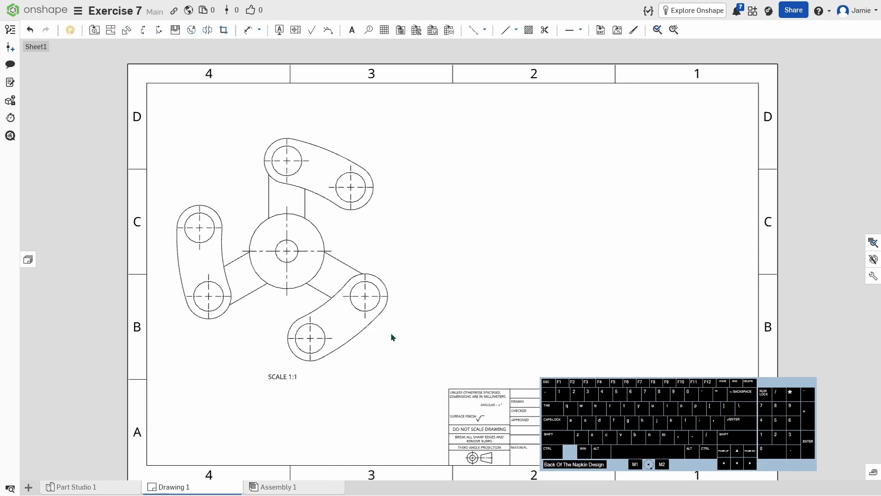
- Create vertical section view A-A through the hub center and place it to the right of the front view
{"action": "left_click", "coordinate": [143, 30]}
{"action": "left_click", "coordinate": [287, 251]}
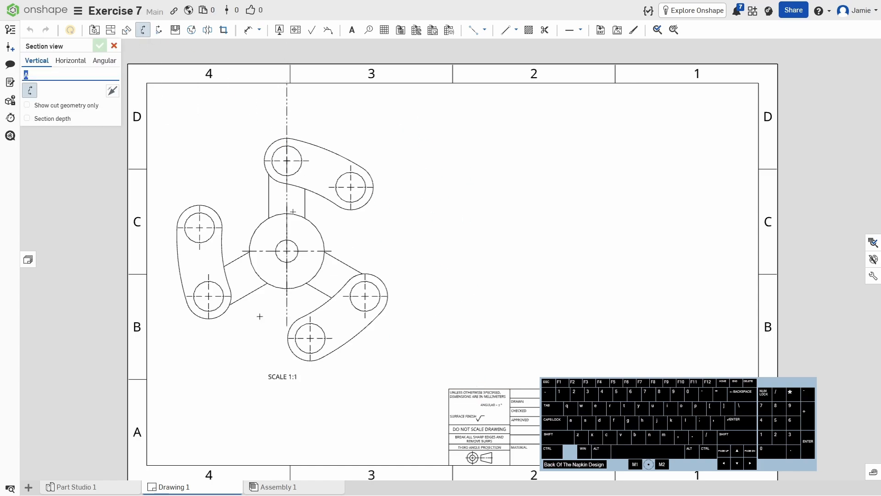
{"action": "left_click", "coordinate": [449, 429]}
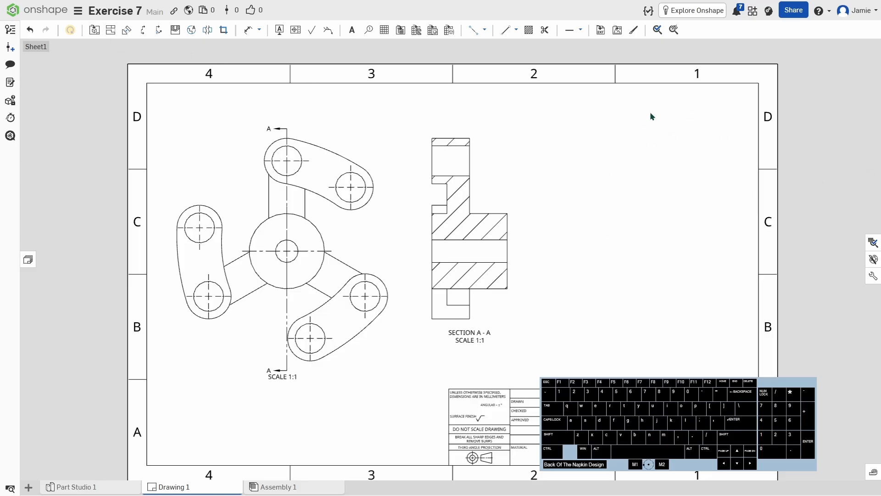
- Insert an isometric view of the part at 1:1 scale in the upper-right area of the sheet
{"action": "left_click", "coordinate": [94, 32]}
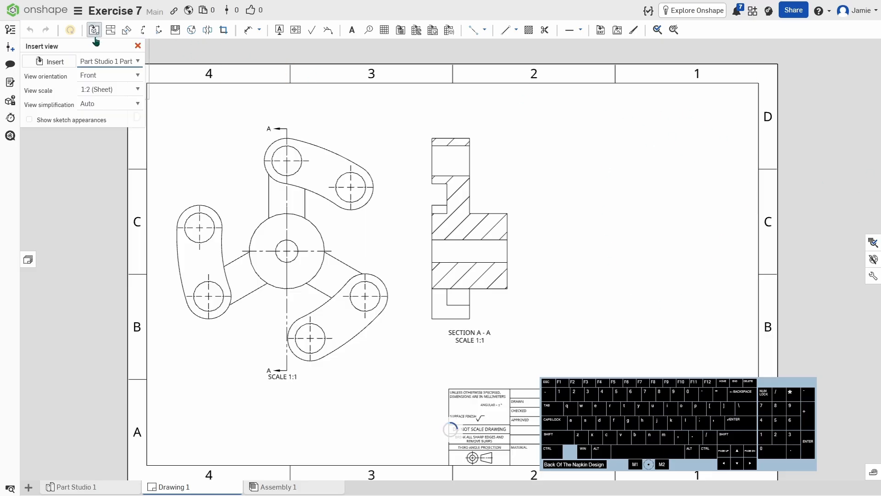
{"action": "left_click", "coordinate": [98, 75]}
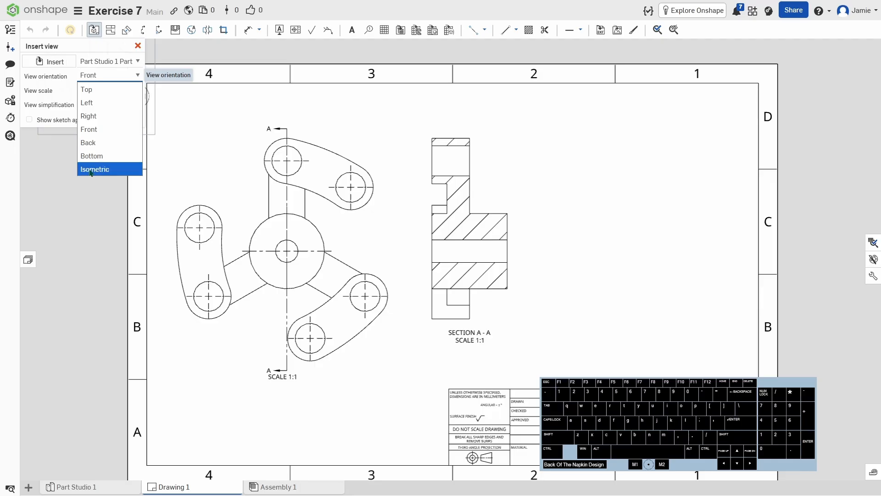
{"action": "left_click", "coordinate": [104, 169]}
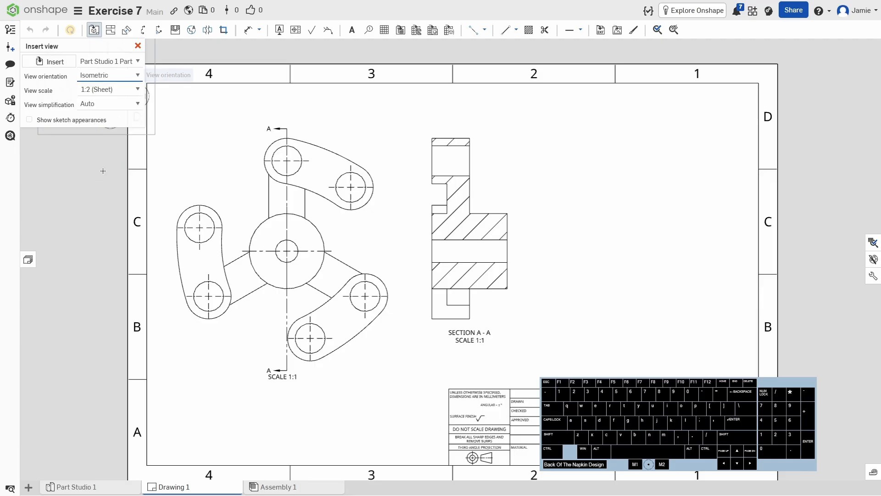
{"action": "left_click", "coordinate": [107, 90]}
{"action": "left_click", "coordinate": [137, 89]}
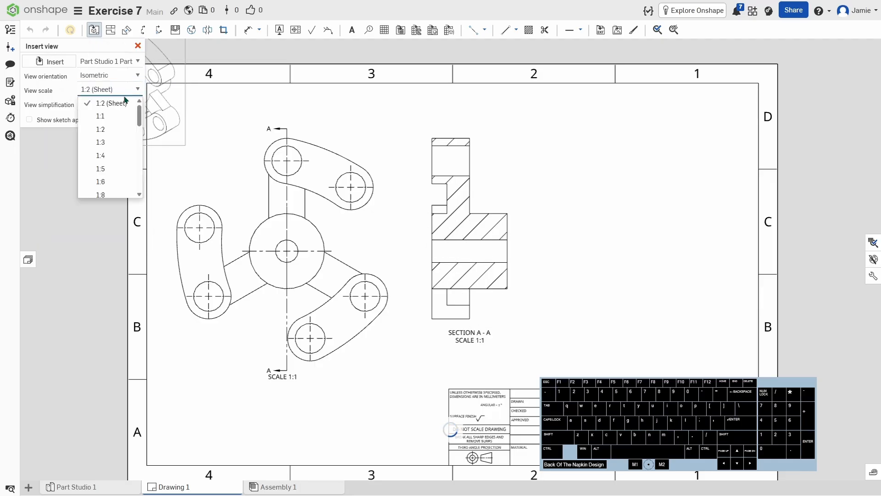
{"action": "left_click", "coordinate": [106, 116]}
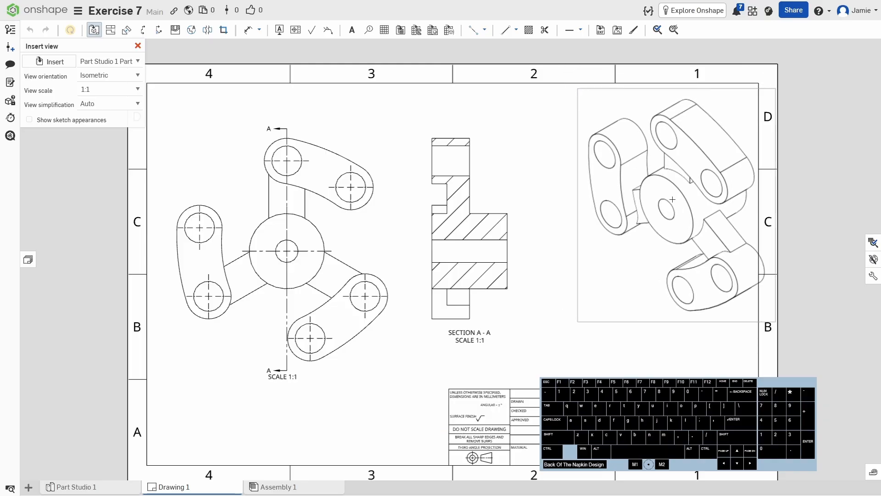
{"action": "left_click", "coordinate": [663, 195]}
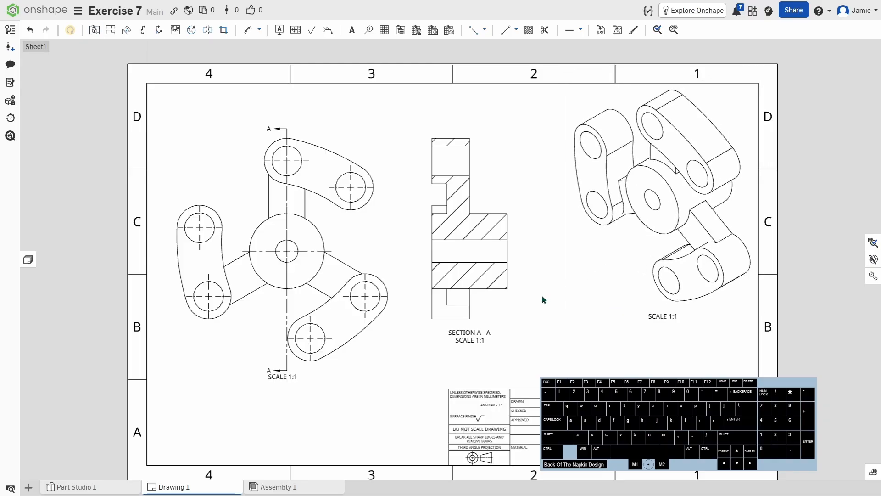
- Dimension the vertical distance from the hub center to the upper arm's first hole, and the width of the upper rib
{"action": "key", "text": "d"}
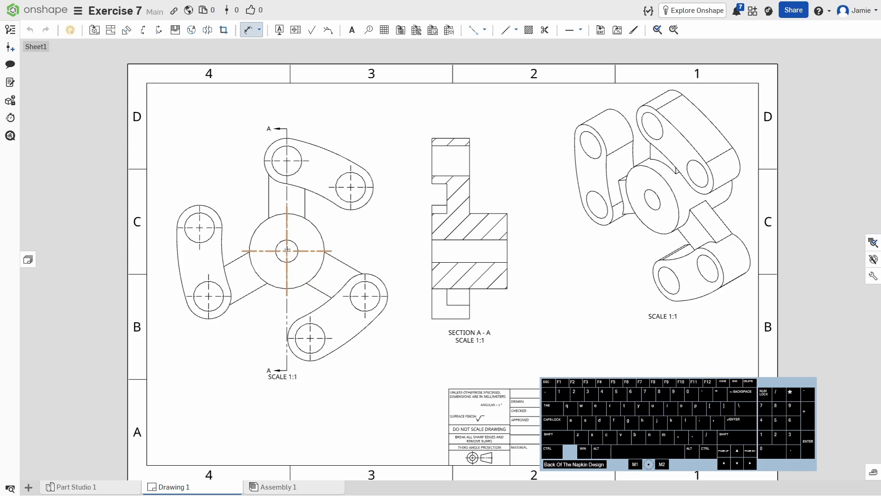
{"action": "left_click", "coordinate": [286, 160]}
{"action": "left_click", "coordinate": [238, 204]}
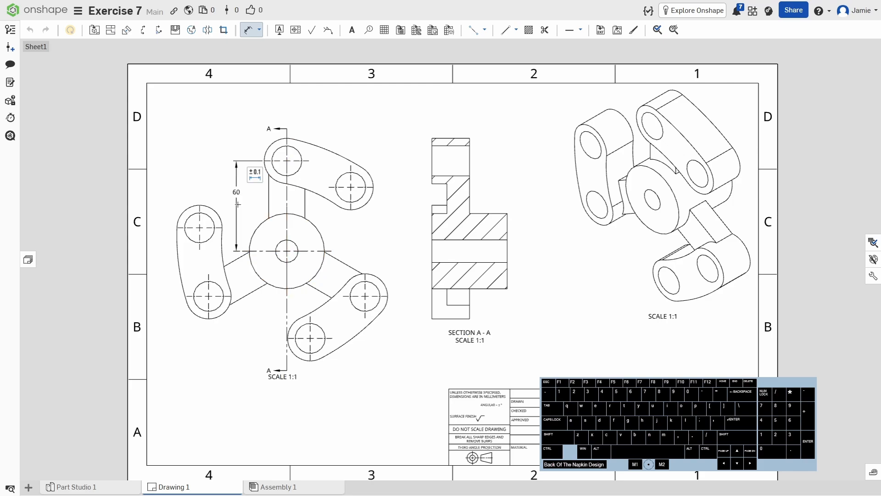
{"action": "left_click", "coordinate": [269, 196]}
{"action": "left_click", "coordinate": [305, 195]}
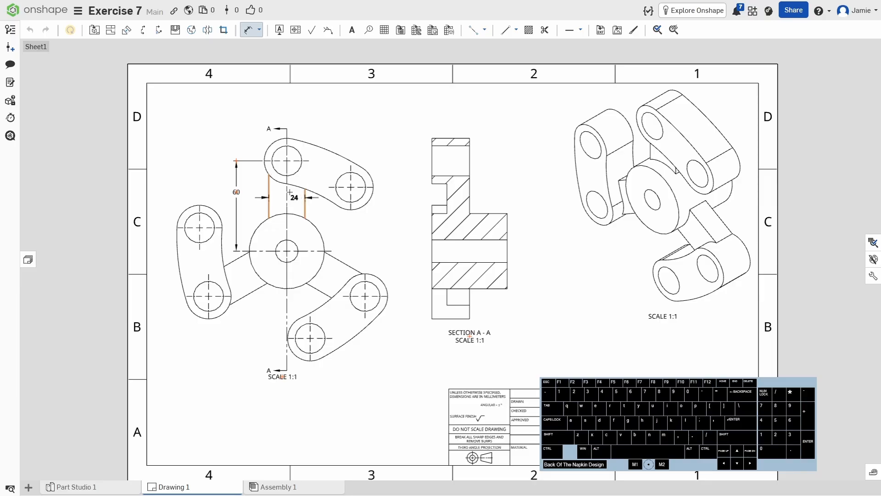
{"action": "left_click", "coordinate": [243, 109]}
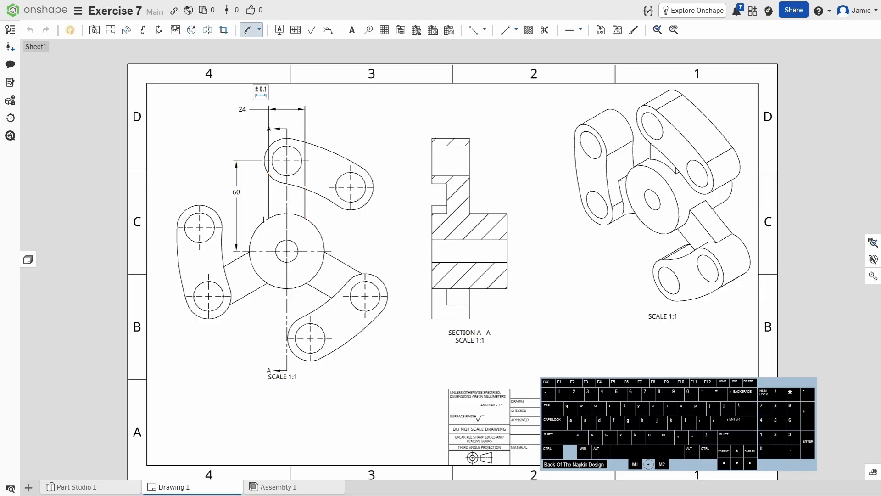
- Add diameter dimensions to the hub's outer circle, its bore, and both holes of the upper arm in the front view
{"action": "left_click", "coordinate": [333, 219]}
{"action": "left_click", "coordinate": [297, 246]}
{"action": "left_click", "coordinate": [335, 230]}
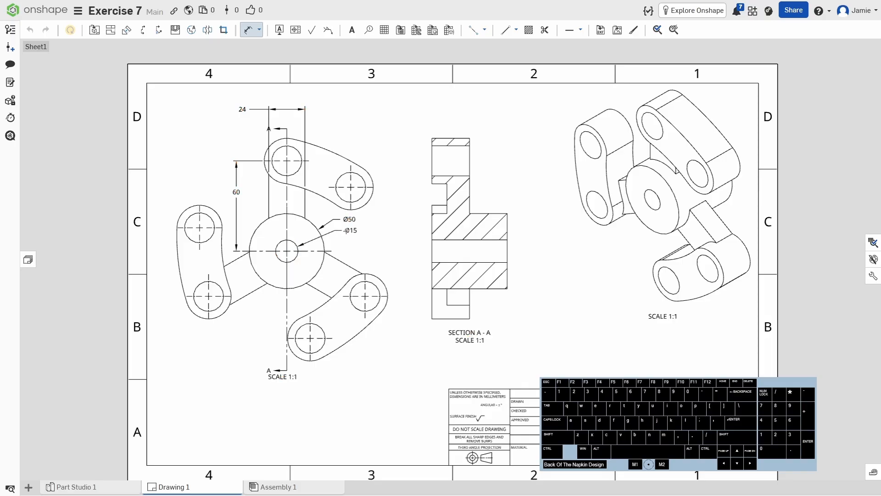
{"action": "left_click", "coordinate": [399, 162]}
{"action": "left_click", "coordinate": [243, 138]}
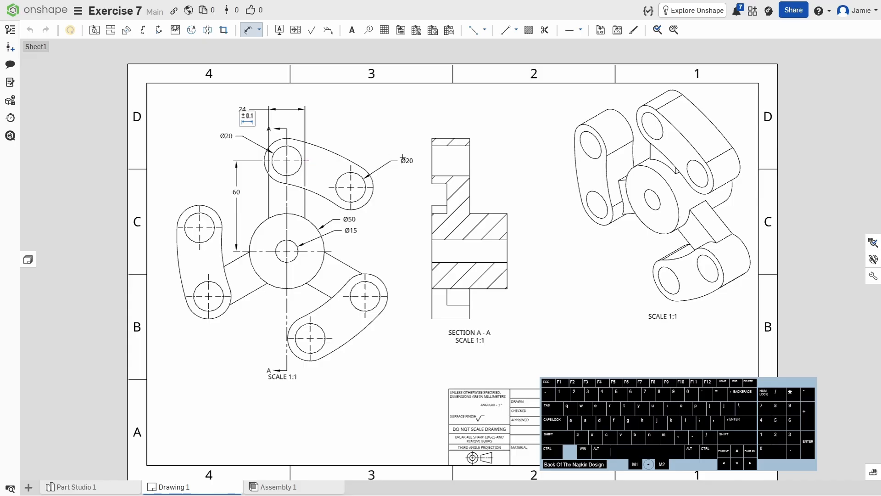
- Undo the duplicate diameter dimension on the upper arm's first hole and dimension the radius of the arm's rounded end around that hole
{"action": "key", "text": "ctrl+z"}
{"action": "key", "text": "Escape"}
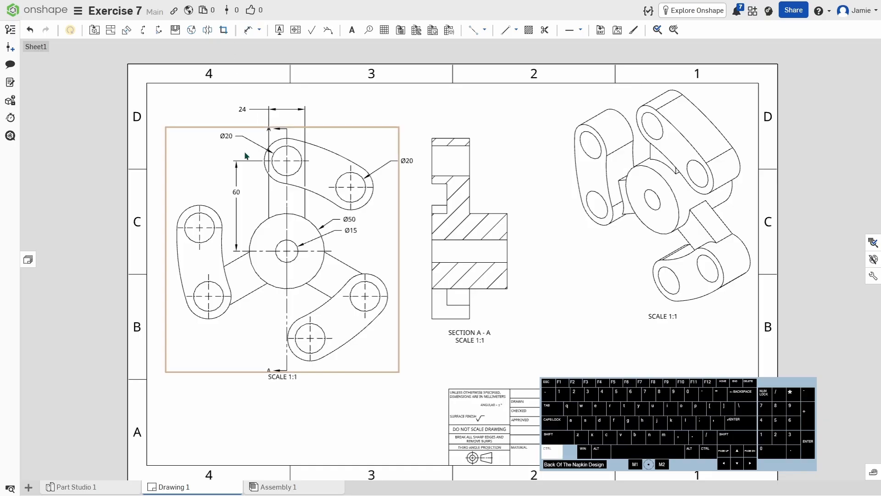
{"action": "key", "text": "ctrl+z"}
{"action": "key", "text": "d"}
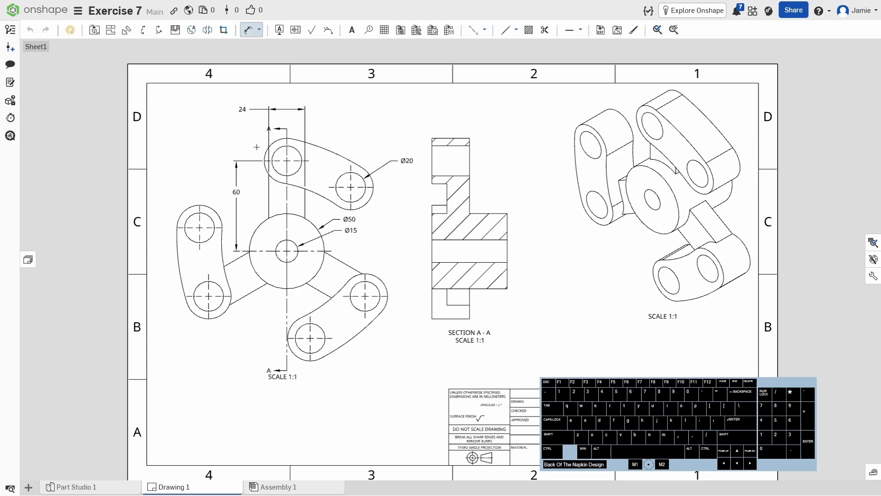
{"action": "left_click", "coordinate": [268, 148]}
{"action": "left_click", "coordinate": [240, 142]}
- Draw a centerline from the hub center to the center of the upper arm's second hole
{"action": "left_click", "coordinate": [474, 30]}
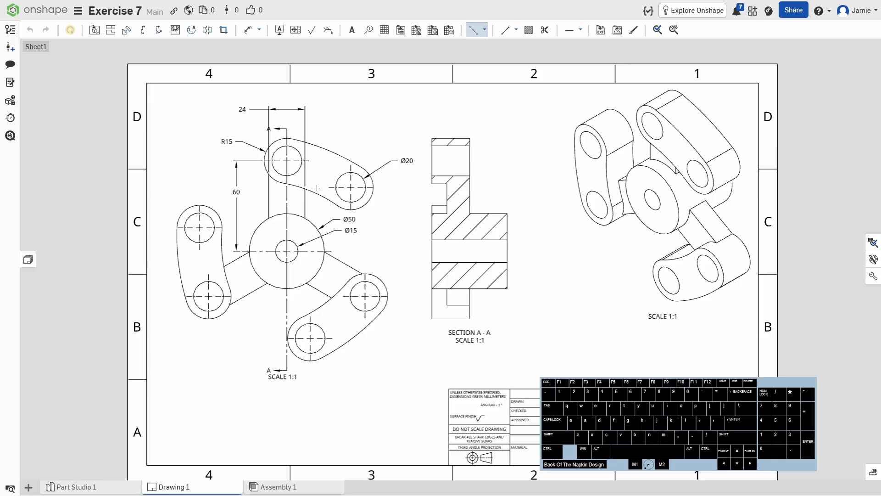
{"action": "left_click", "coordinate": [287, 251]}
{"action": "left_click", "coordinate": [351, 187]}
{"action": "key", "text": "Escape"}
{"action": "key", "text": "d"}
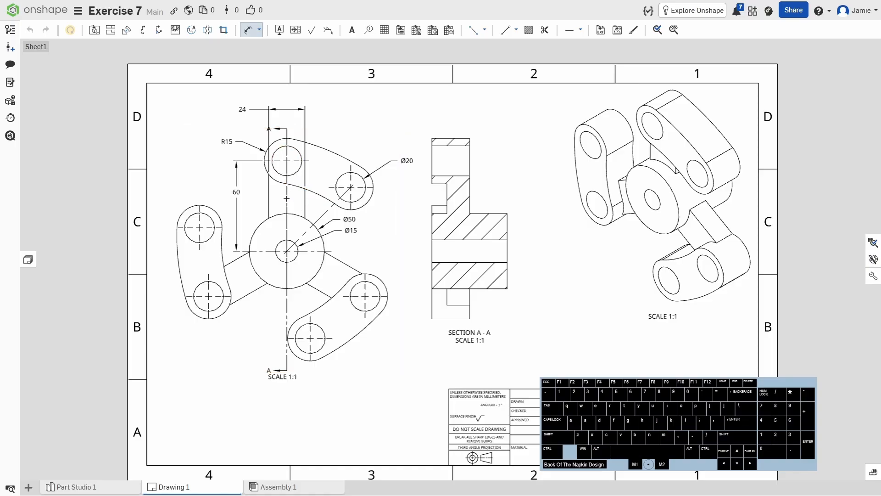
{"action": "left_click", "coordinate": [288, 222]}
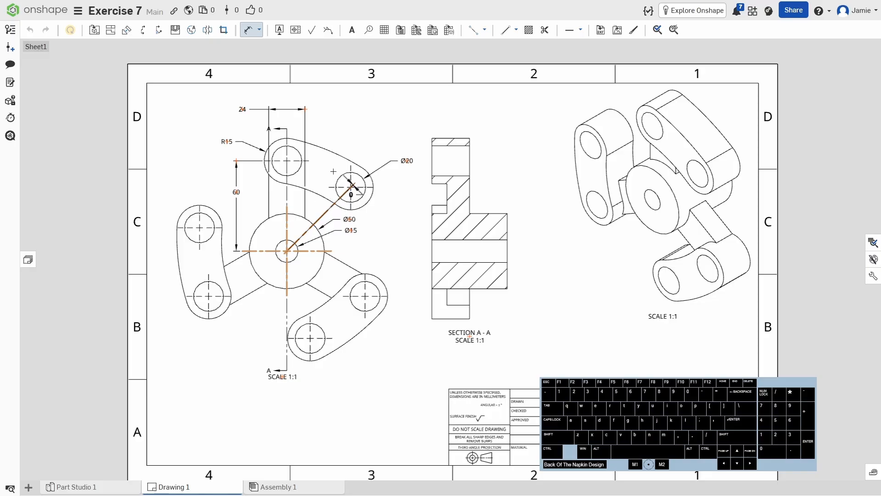
{"action": "key", "text": "Escape"}
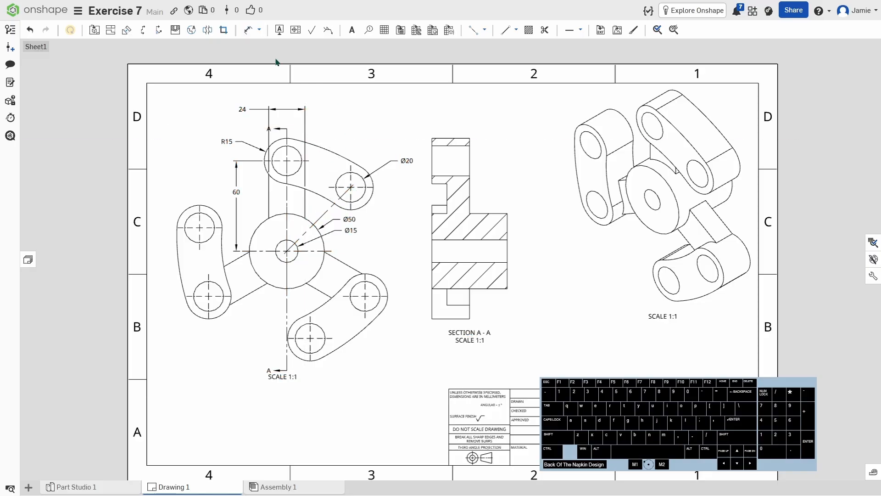
- Add a line-to-line angular dimension between the hub's vertical centerline and the slanted centerline, placed outside the upper arm
{"action": "left_click", "coordinate": [259, 30]}
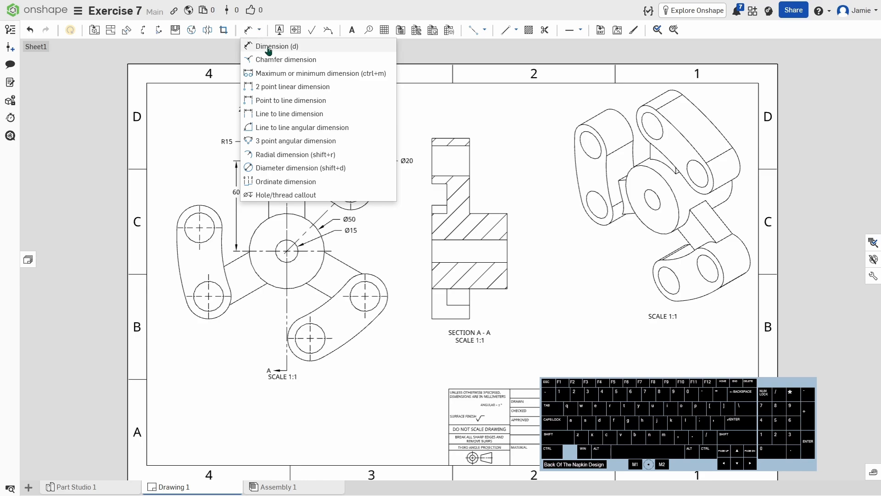
{"action": "left_click", "coordinate": [263, 127]}
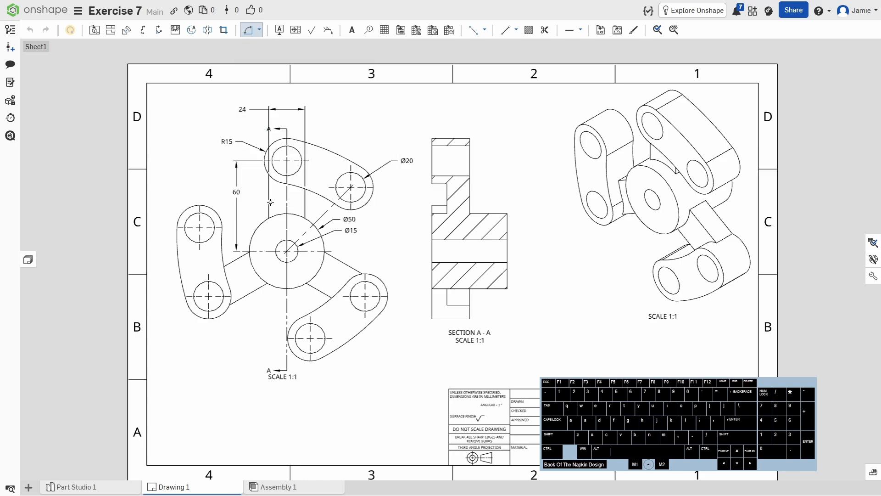
{"action": "left_click", "coordinate": [289, 220]}
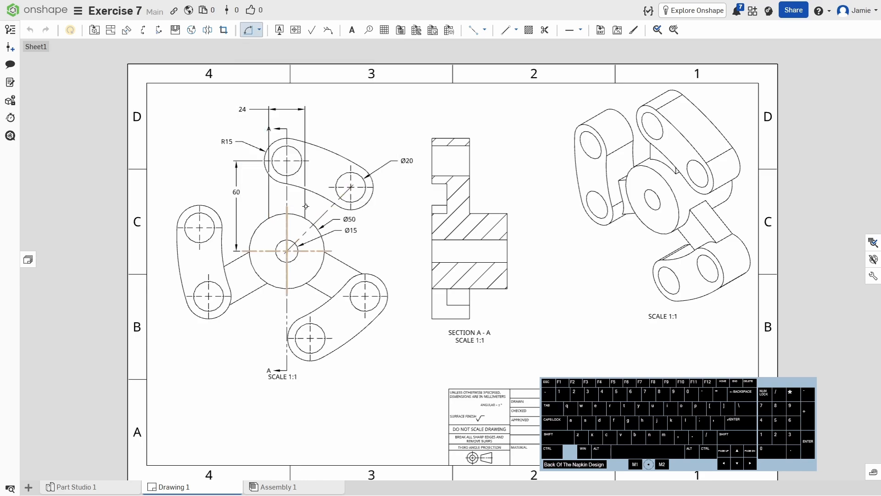
{"action": "left_click", "coordinate": [338, 197]}
{"action": "left_click", "coordinate": [349, 134]}
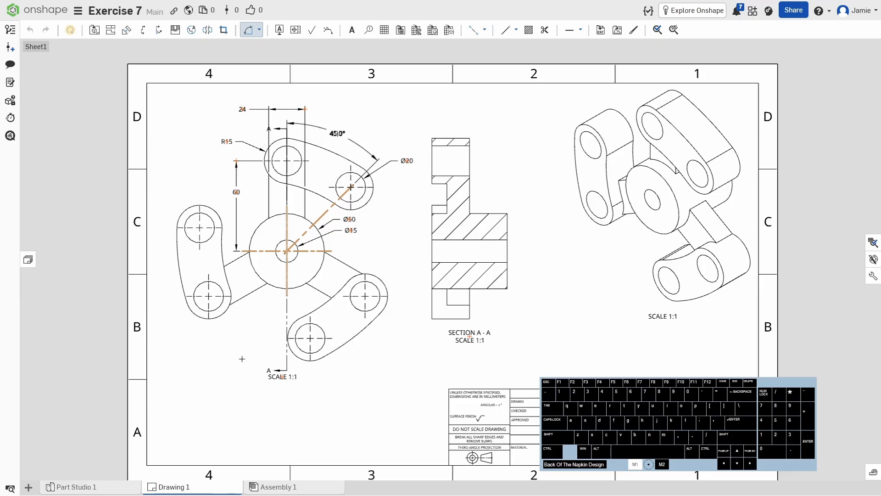
{"action": "middle_click_drag", "start_coordinate": [389, 249], "coordinate": [432, 246]}
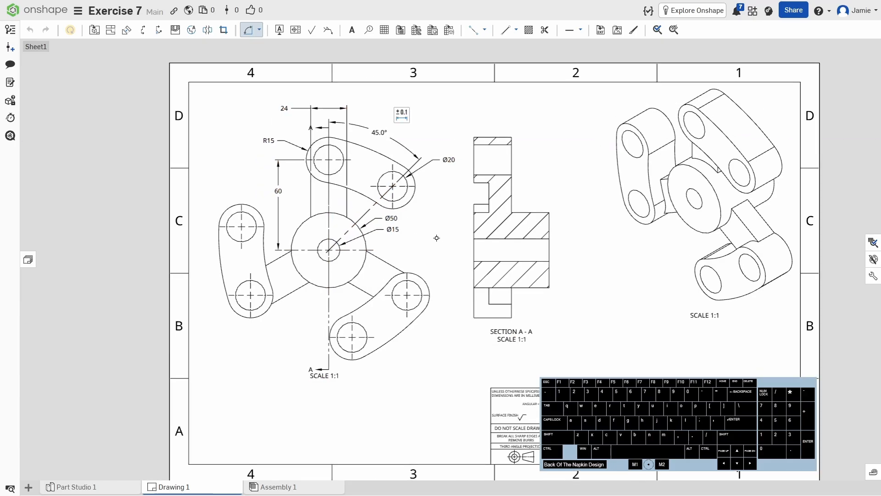
{"action": "left_click", "coordinate": [398, 141]}
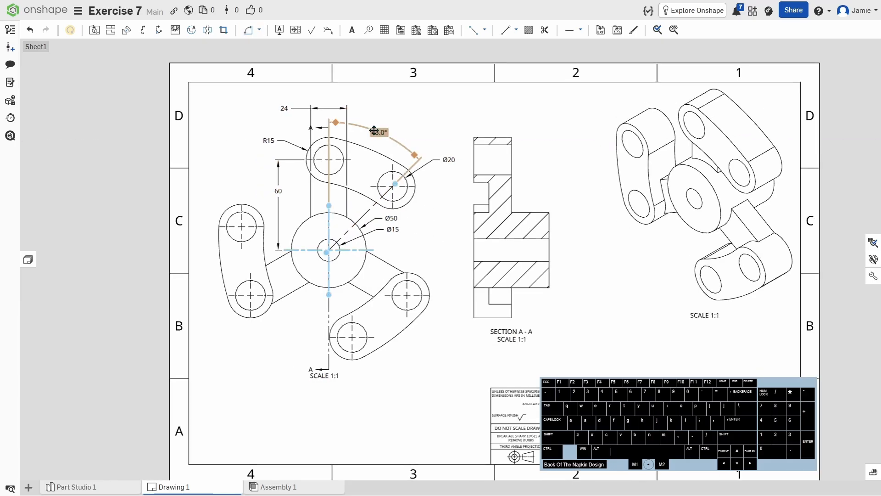
- Add the prefix 3x to the angular dimension and copy the prefix text
{"action": "double_click", "coordinate": [374, 131]}
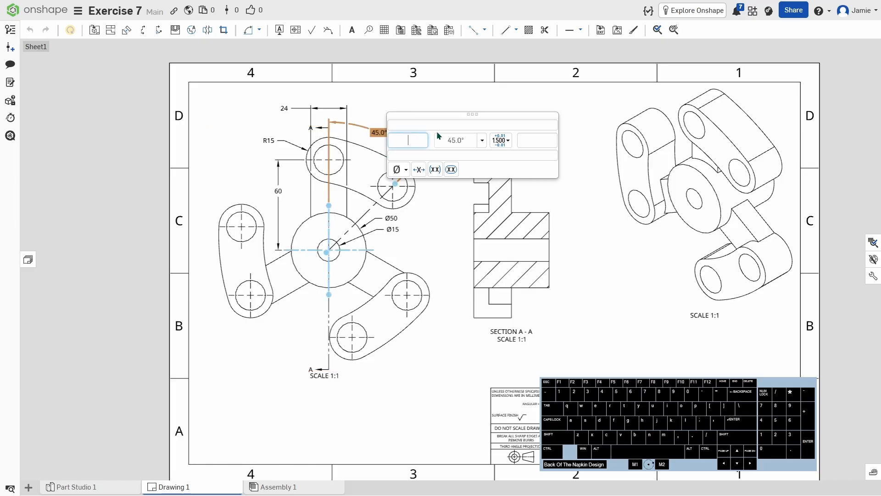
{"action": "type", "text": "3x"}
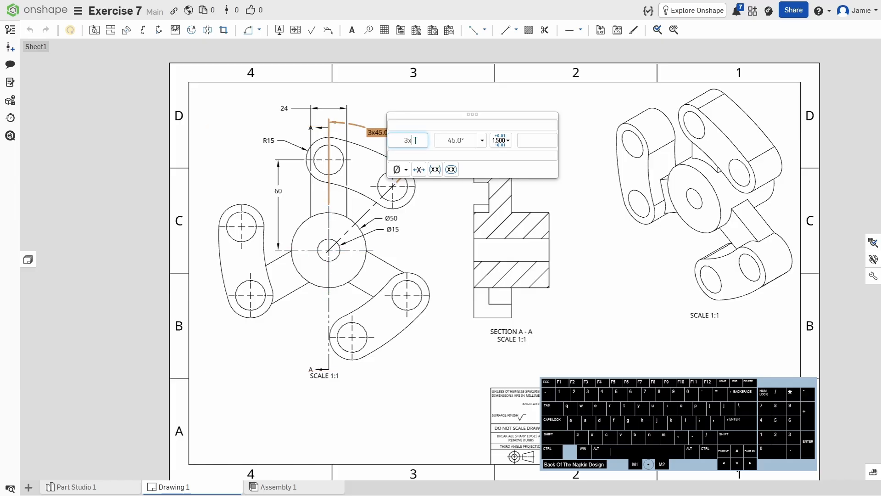
{"action": "left_click_drag", "start_coordinate": [415, 140], "coordinate": [402, 138]}
{"action": "key", "text": "ctrl+c"}
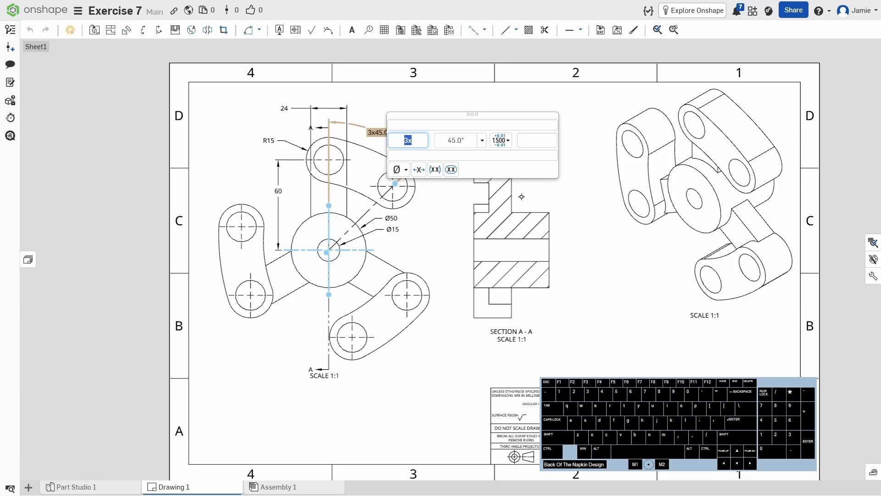
{"action": "left_click", "coordinate": [460, 249]}
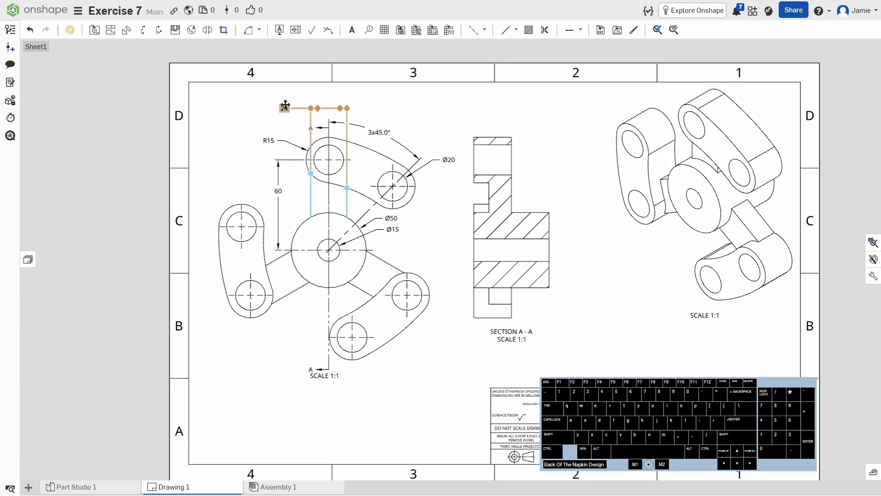
- Add the prefix 6x to the R15 arm-end radius dimension and to the Ø20 hole dimension
{"action": "double_click", "coordinate": [269, 140]}
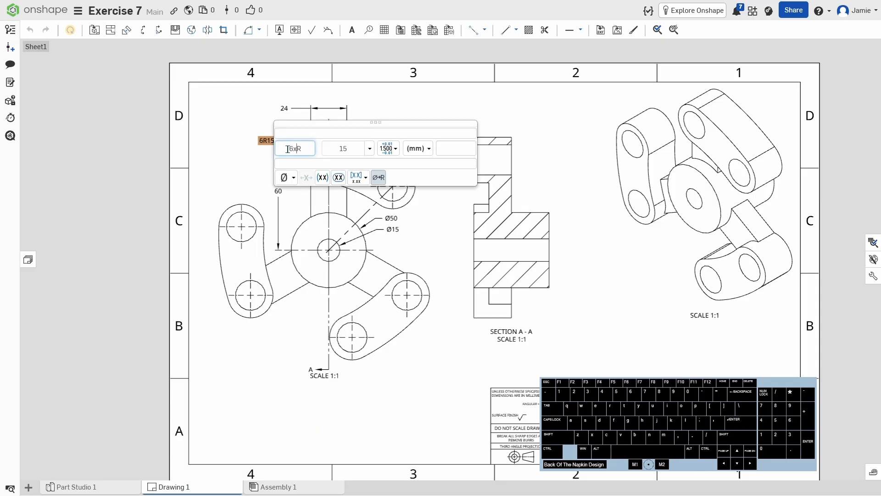
{"action": "left_click_drag", "start_coordinate": [298, 148], "coordinate": [275, 157]}
{"action": "left_click", "coordinate": [223, 160]}
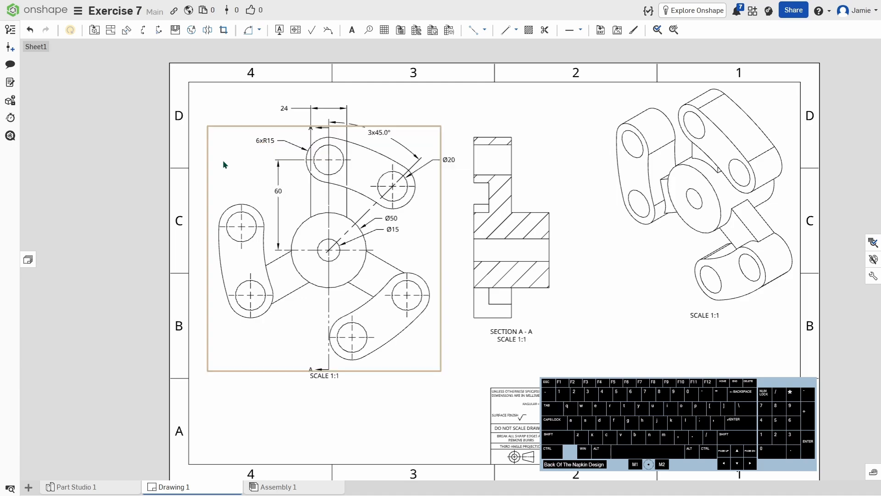
{"action": "double_click", "coordinate": [446, 159]}
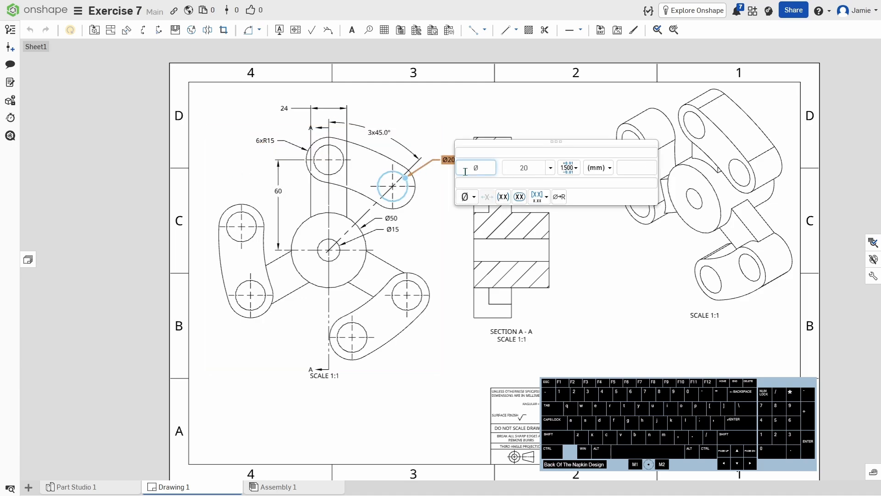
{"action": "key", "text": "ctrl+v"}
{"action": "left_click", "coordinate": [449, 244]}
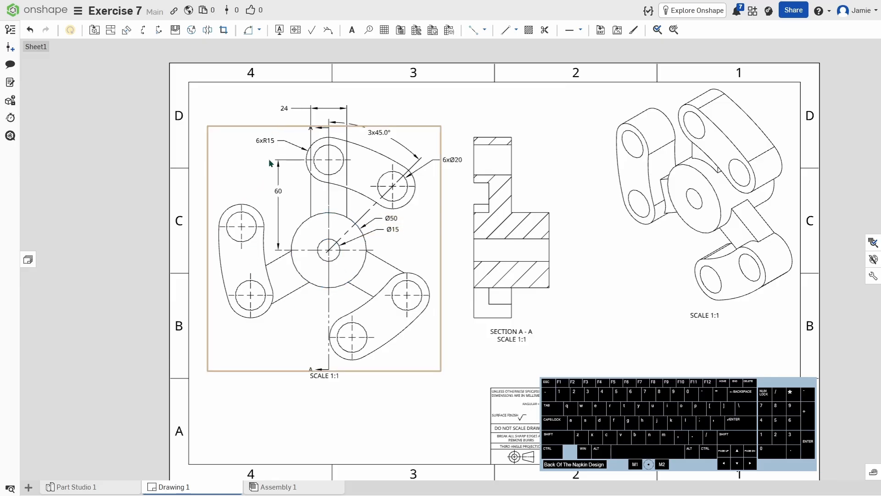
- Add radius dimensions to the outer and inner curved edges of the upper arm in the front view
{"action": "key", "text": "r"}
{"action": "left_click", "coordinate": [373, 149]}
{"action": "left_click", "coordinate": [403, 123]}
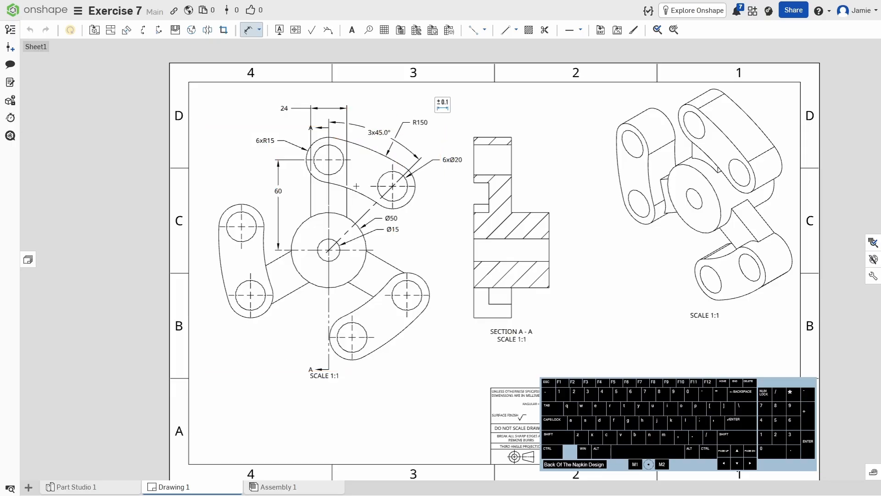
{"action": "left_click", "coordinate": [354, 187]}
{"action": "left_click", "coordinate": [360, 169]}
{"action": "key", "text": "Escape"}
- Move the angular dimension farther outside the upper arm and stack the R150 and R90 labels between it and the arm
{"action": "scroll", "coordinate": [404, 184], "scroll_direction": "up", "scroll_amount": 4}
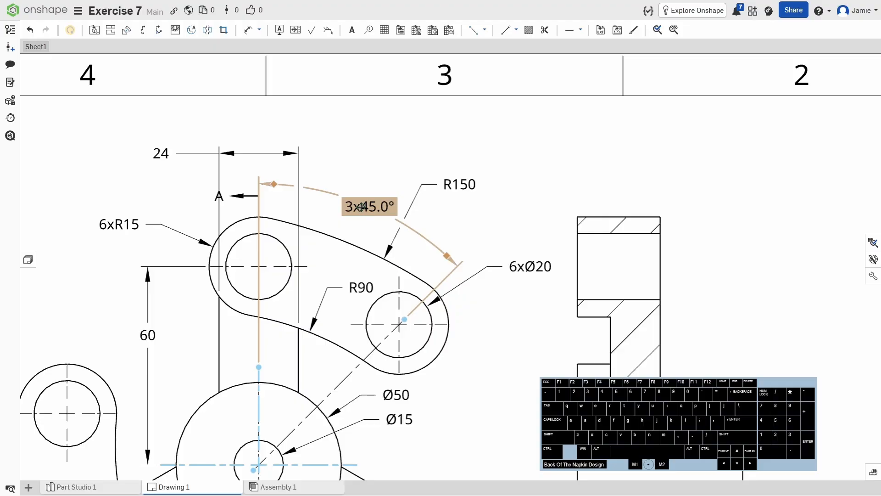
{"action": "left_click_drag", "start_coordinate": [377, 178], "coordinate": [399, 146]}
{"action": "left_click_drag", "start_coordinate": [371, 285], "coordinate": [416, 213]}
{"action": "mouse_move", "coordinate": [461, 184]}
{"action": "left_mouse_down"}
{"action": "mouse_move", "coordinate": [389, 180]}
{"action": "mouse_move", "coordinate": [400, 181]}
{"action": "left_mouse_up"}
{"action": "scroll", "coordinate": [366, 208], "scroll_direction": "down", "scroll_amount": 2}
{"action": "middle_click_drag", "start_coordinate": [305, 224], "coordinate": [395, 206]}
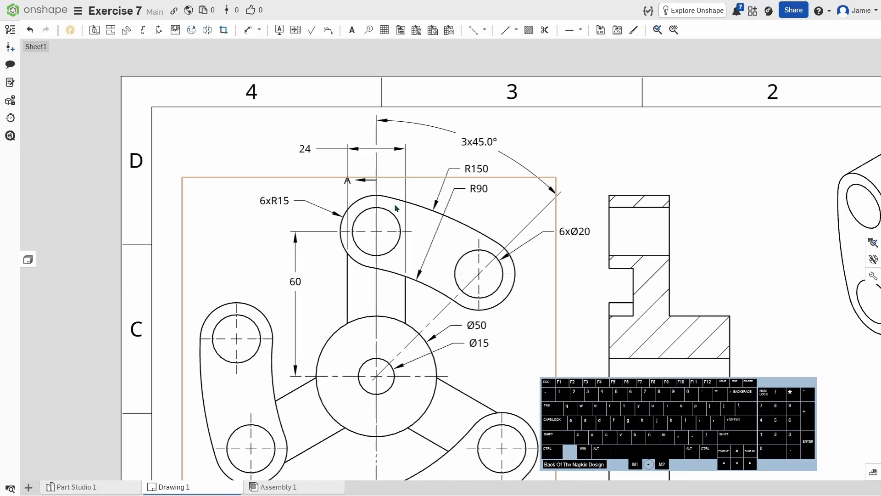
- Move the rib-width dimension closer to the upper arm and extend the section line so its upper arrow A sits above that dimension
{"action": "left_click_drag", "start_coordinate": [318, 145], "coordinate": [321, 168]}
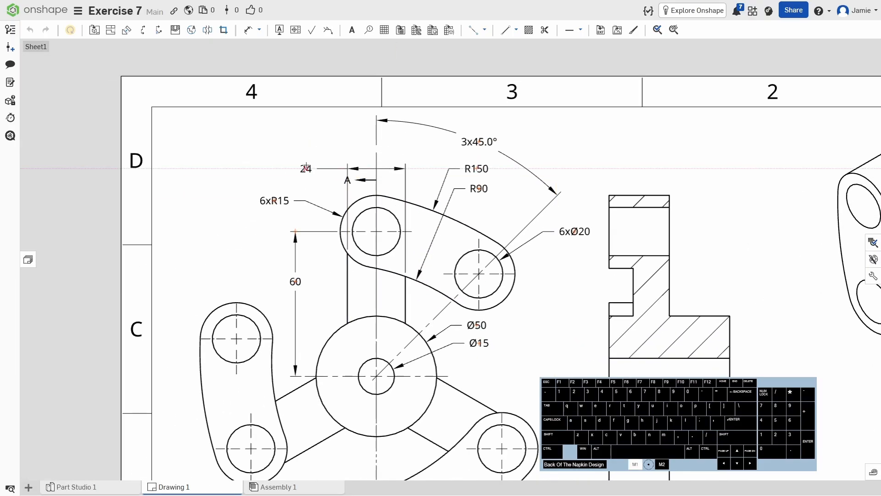
{"action": "scroll", "coordinate": [330, 176], "scroll_direction": "up", "scroll_amount": 3}
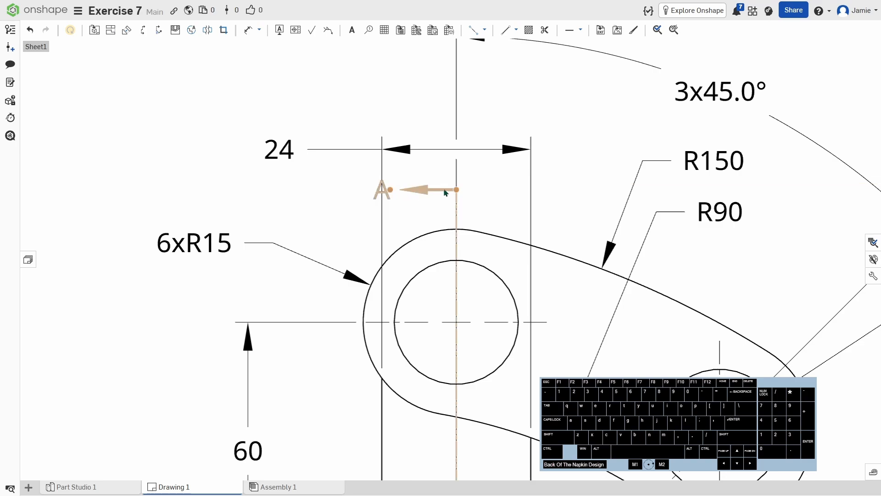
{"action": "left_click", "coordinate": [457, 193]}
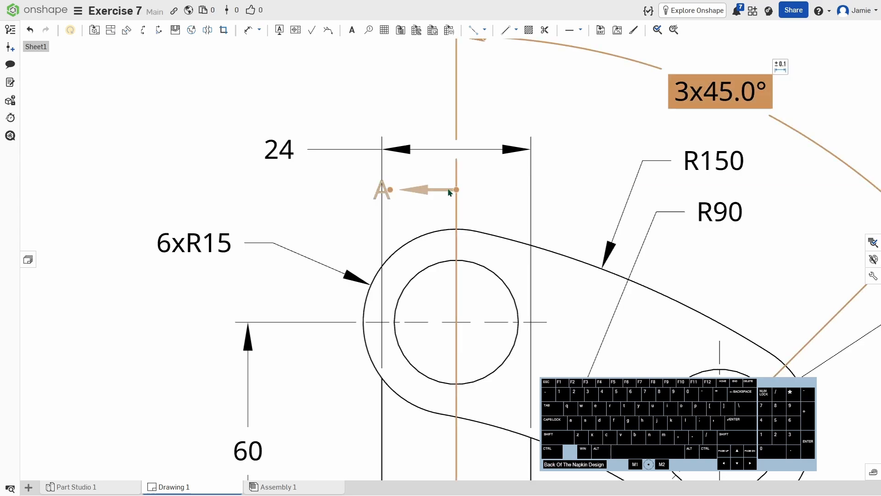
{"action": "left_click_drag", "start_coordinate": [448, 189], "coordinate": [451, 92]}
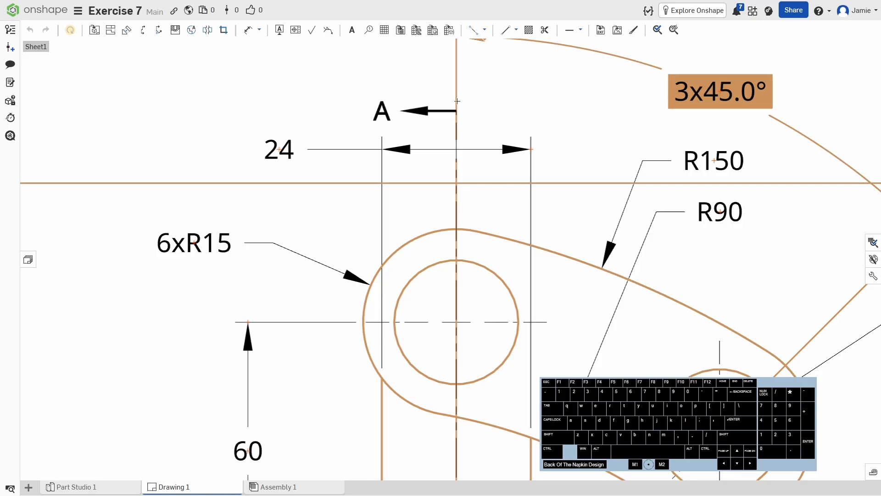
{"action": "scroll", "coordinate": [473, 217], "scroll_direction": "down", "scroll_amount": 3}
{"action": "left_click_drag", "start_coordinate": [393, 190], "coordinate": [406, 205]}
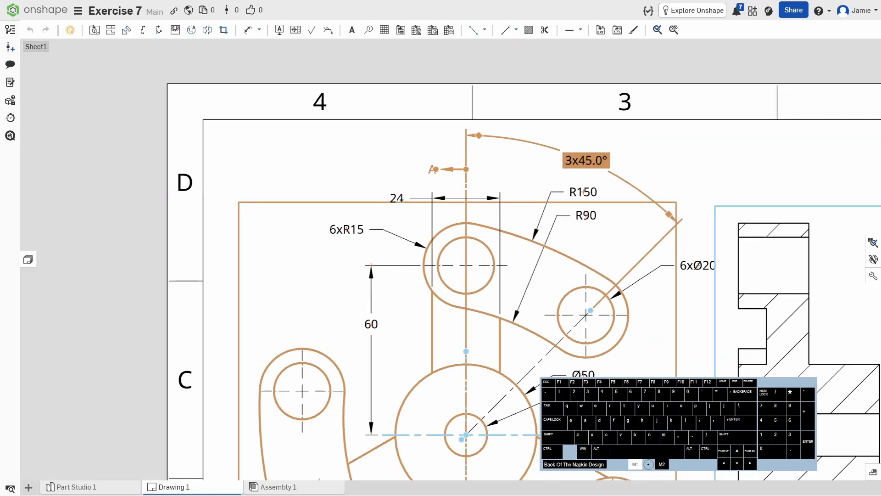
- Shift the vertical 60 mm dimension closer to the hub and move section view A-A farther away from the front view
{"action": "scroll", "coordinate": [583, 290], "scroll_direction": "down", "scroll_amount": 2}
{"action": "middle_click_drag", "start_coordinate": [598, 350], "coordinate": [519, 248]}
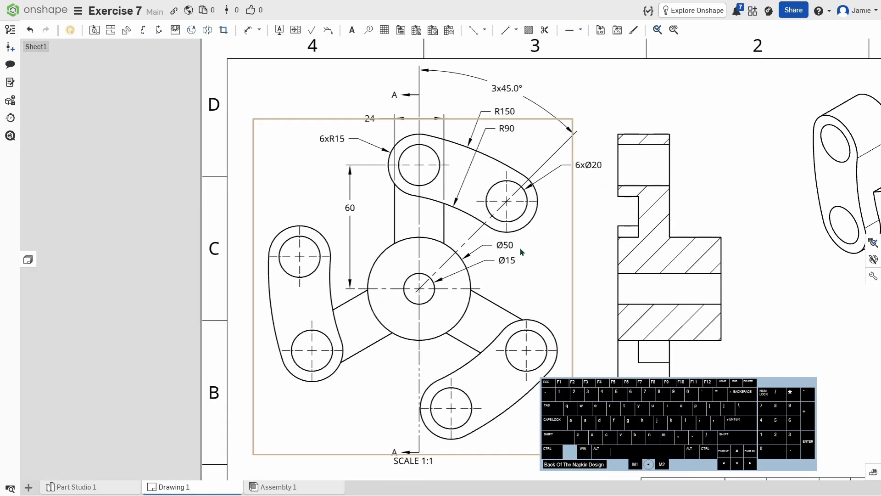
{"action": "left_click_drag", "start_coordinate": [350, 205], "coordinate": [359, 225]}
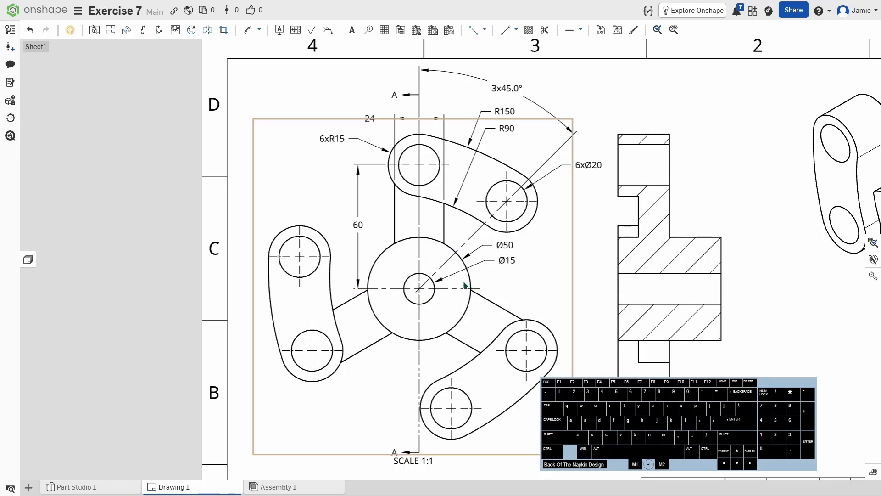
{"action": "scroll", "coordinate": [515, 234], "scroll_direction": "down", "scroll_amount": 1}
{"action": "middle_click_drag", "start_coordinate": [567, 225], "coordinate": [325, 227]}
{"action": "left_click_drag", "start_coordinate": [464, 307], "coordinate": [495, 307]}
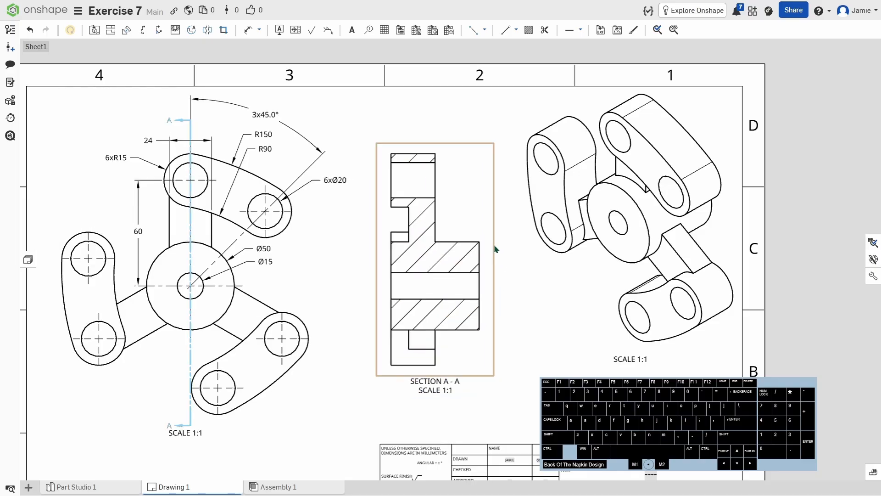
- Add horizontal dimensions above section view A-A for the hub's projection beyond the arm, the rib thickness and the overall hub length
{"action": "key", "text": "d"}
{"action": "left_click", "coordinate": [479, 242]}
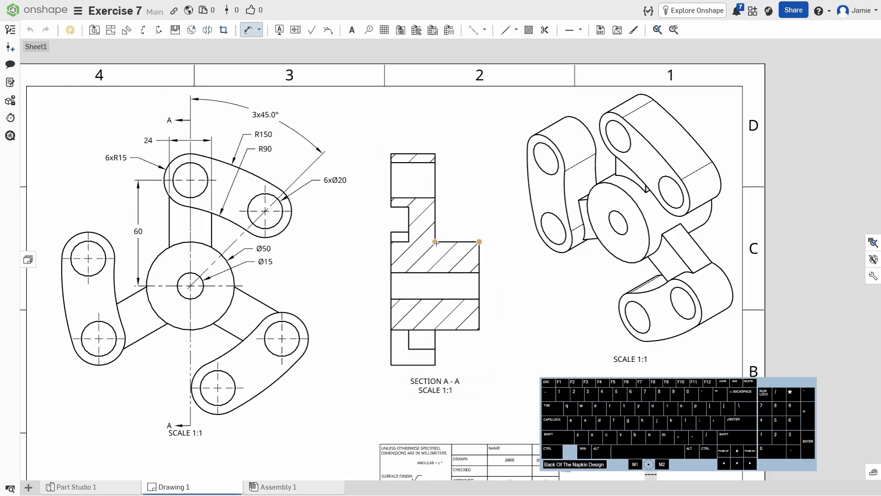
{"action": "left_click", "coordinate": [435, 241]}
{"action": "left_click", "coordinate": [441, 131]}
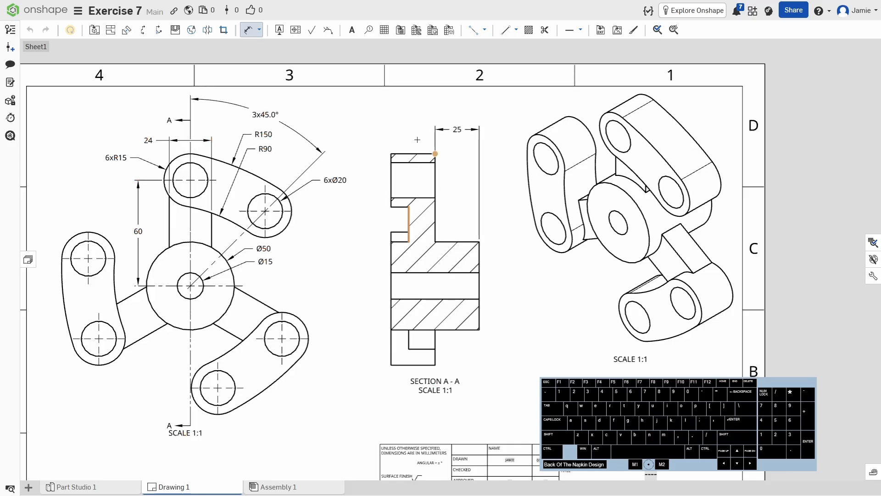
{"action": "left_click", "coordinate": [408, 209]}
{"action": "left_click", "coordinate": [421, 134]}
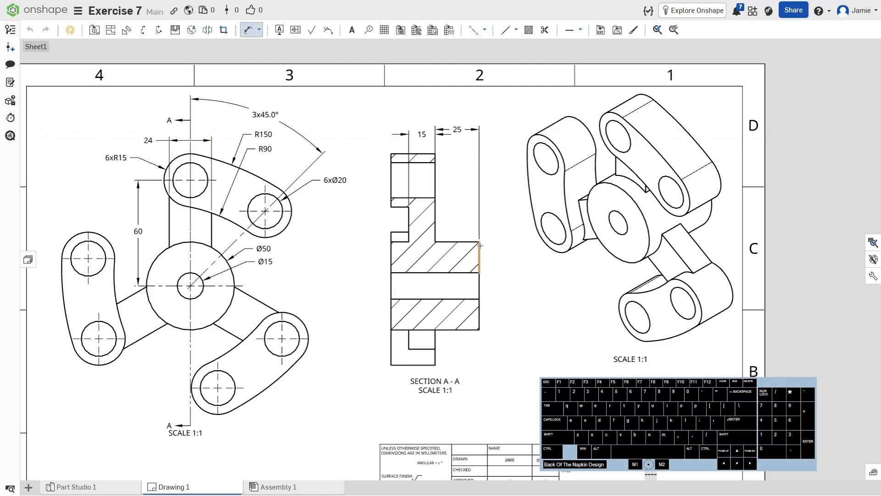
{"action": "left_click", "coordinate": [395, 155]}
{"action": "left_click", "coordinate": [428, 106]}
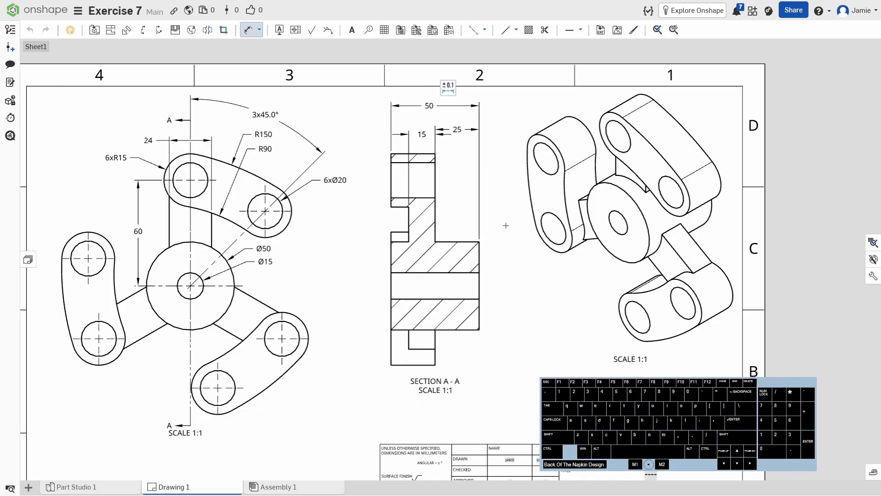
- Align the 25 mm hub-projection dimension in one row with the 15 mm rib-thickness dimension above section view A-A
{"action": "key", "text": "Escape"}
{"action": "left_click_drag", "start_coordinate": [457, 128], "coordinate": [457, 139]}
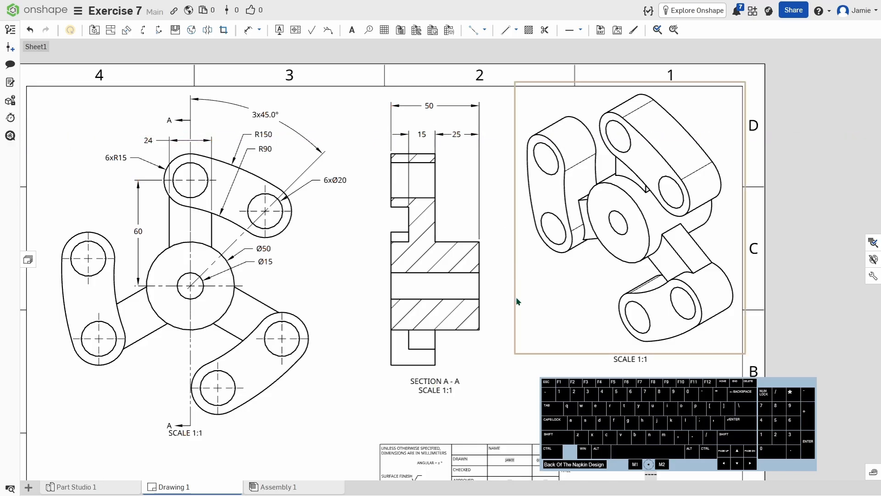
{"action": "scroll", "coordinate": [511, 358], "scroll_direction": "down", "scroll_amount": 3}
{"action": "middle_click_drag", "start_coordinate": [511, 376], "coordinate": [623, 266]}
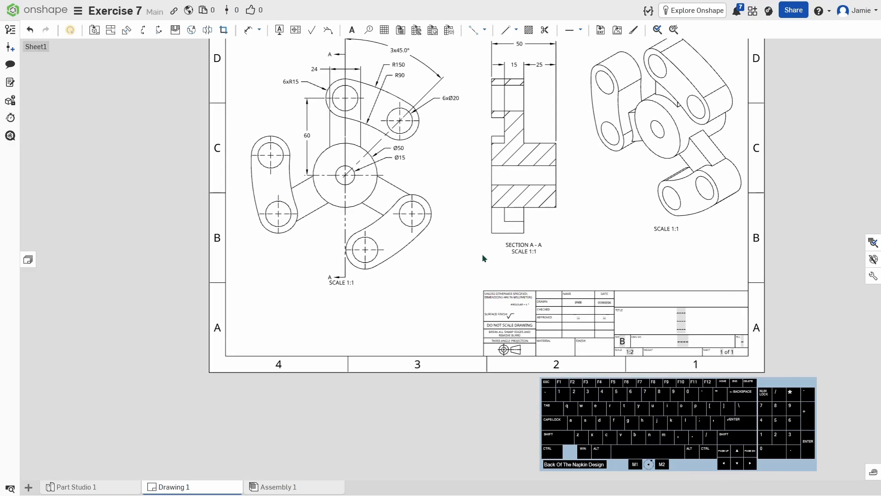
{"action": "middle_click_drag", "start_coordinate": [483, 255], "coordinate": [439, 320]}
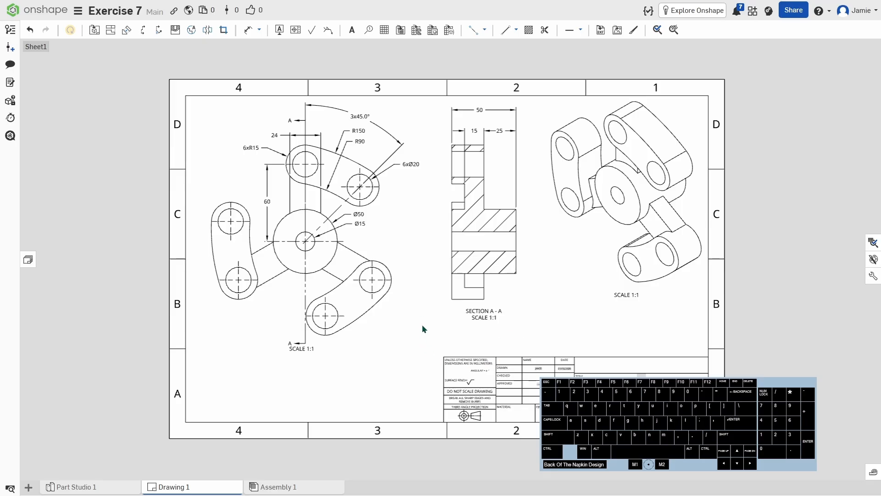
{"action": "middle_click_drag", "start_coordinate": [422, 323], "coordinate": [441, 306]}
{"action": "key", "text": "d"}
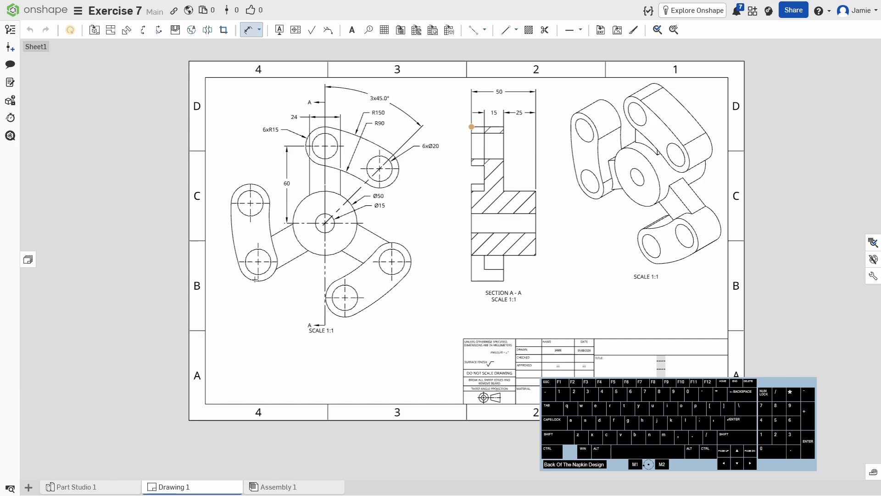
{"action": "key", "text": "Escape"}
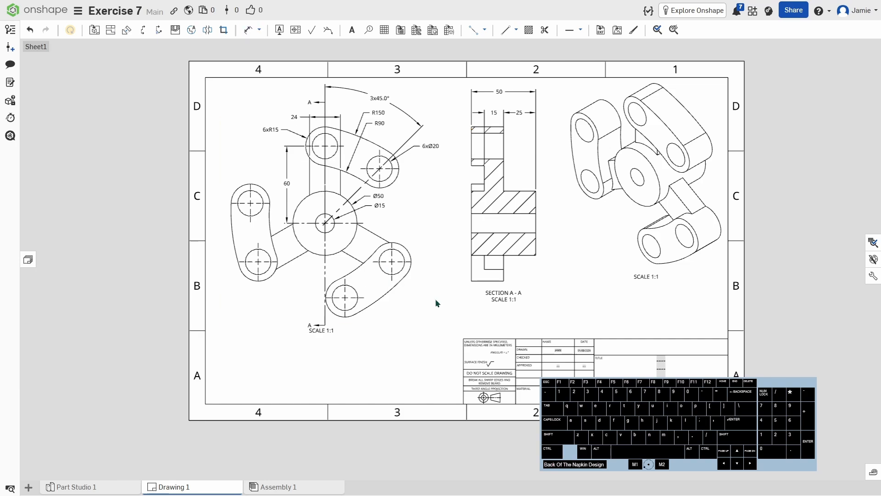
{"action": "middle_click_drag", "start_coordinate": [437, 301], "coordinate": [467, 303]}
{"action": "left_click", "coordinate": [389, 102]}
{"action": "key", "text": "Escape"}
{"action": "left_click", "coordinate": [393, 320]}
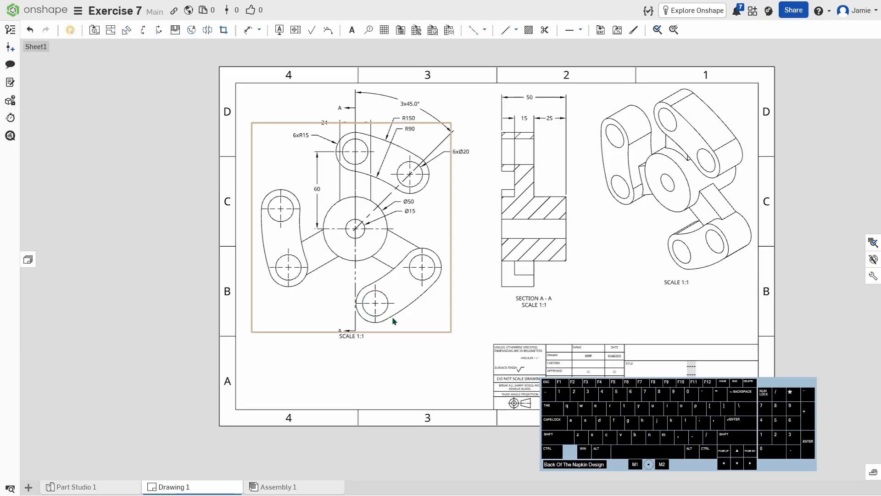
{"action": "key", "text": "Escape"}
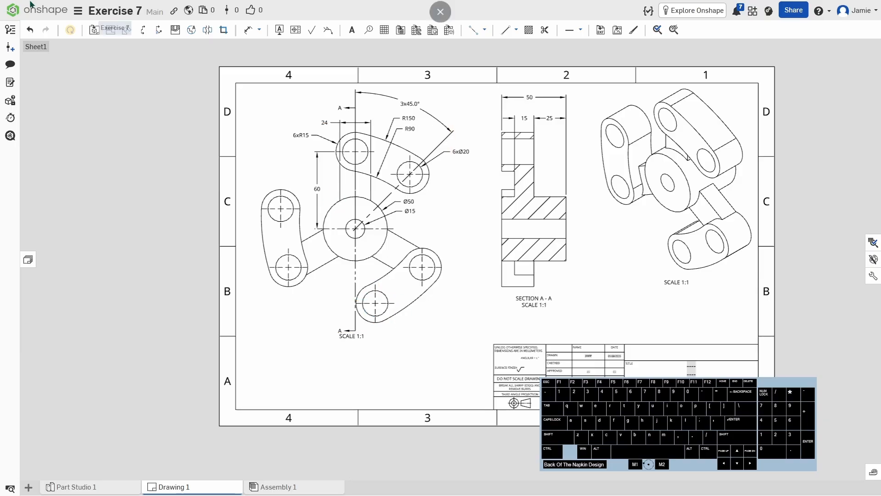
- Add a projected view of the front view and place it directly below the front view
{"action": "left_click", "coordinate": [94, 30]}
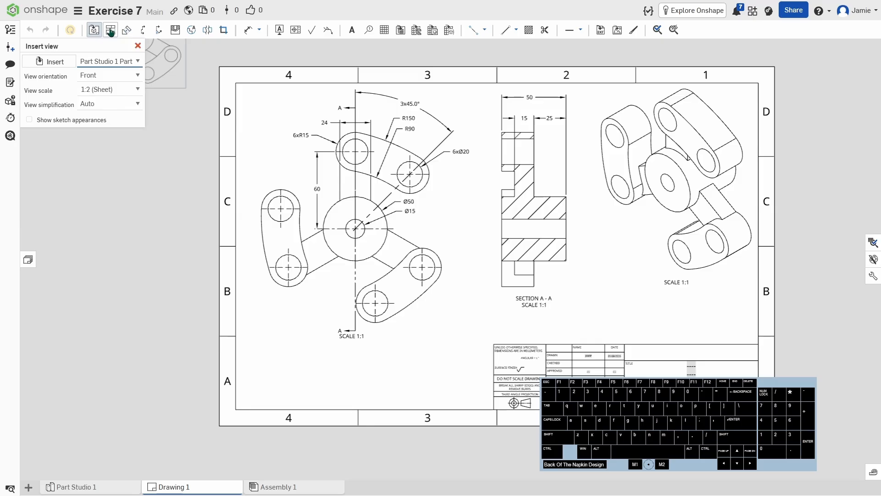
{"action": "left_click", "coordinate": [111, 31]}
{"action": "left_click", "coordinate": [364, 248]}
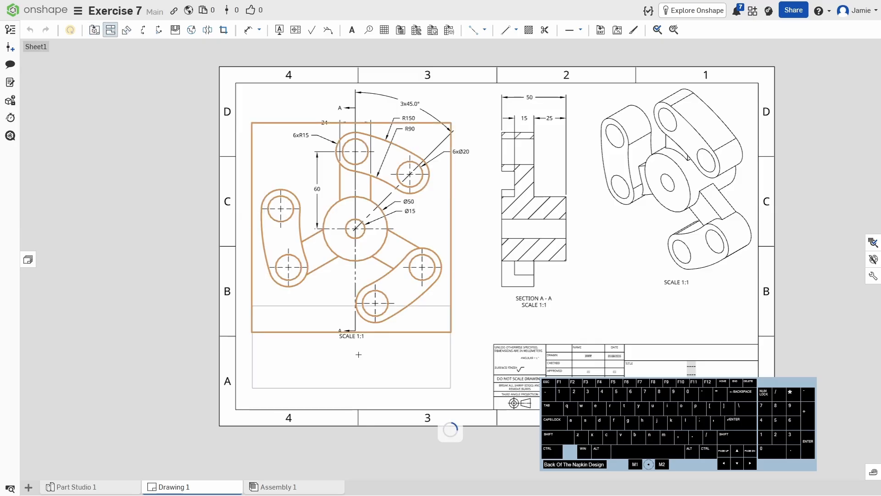
{"action": "left_click", "coordinate": [361, 374]}
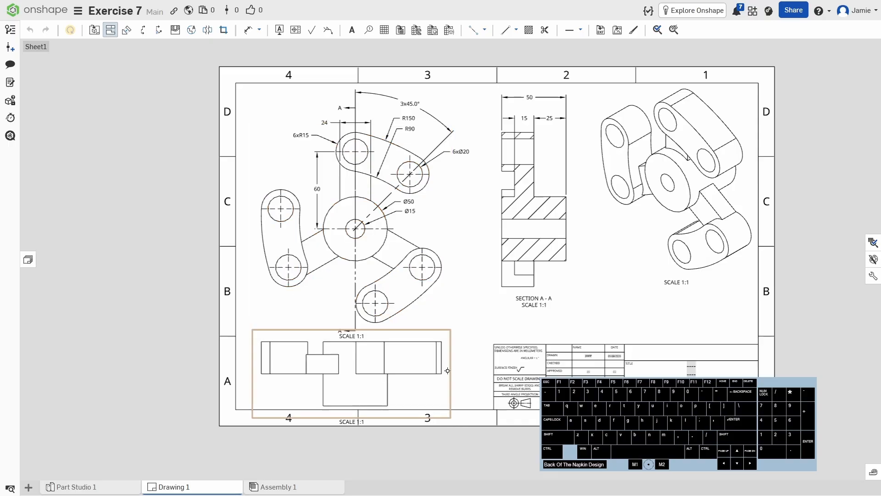
{"action": "key", "text": "Escape"}
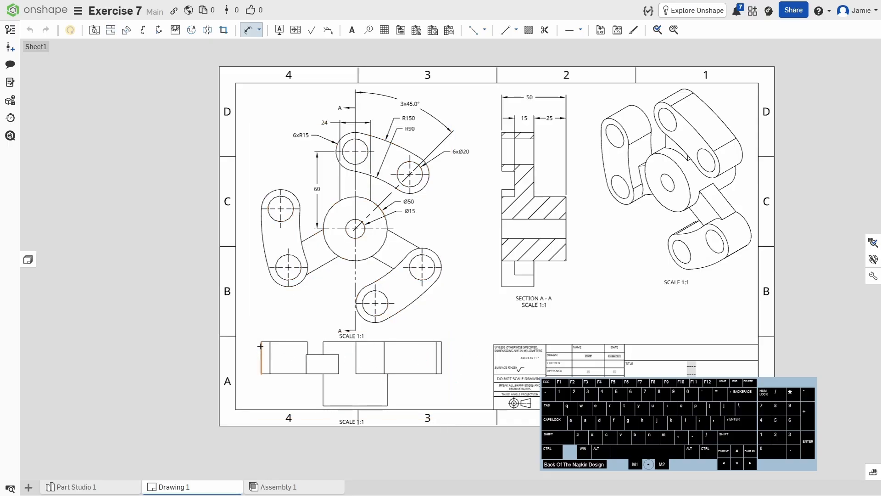
- Dimension the overall width of the projected view between its outermost vertical edges, placing the dimension above the view
{"action": "left_click", "coordinate": [443, 351]}
{"action": "left_click", "coordinate": [413, 335]}
{"action": "scroll", "coordinate": [440, 367], "scroll_direction": "up", "scroll_amount": 4}
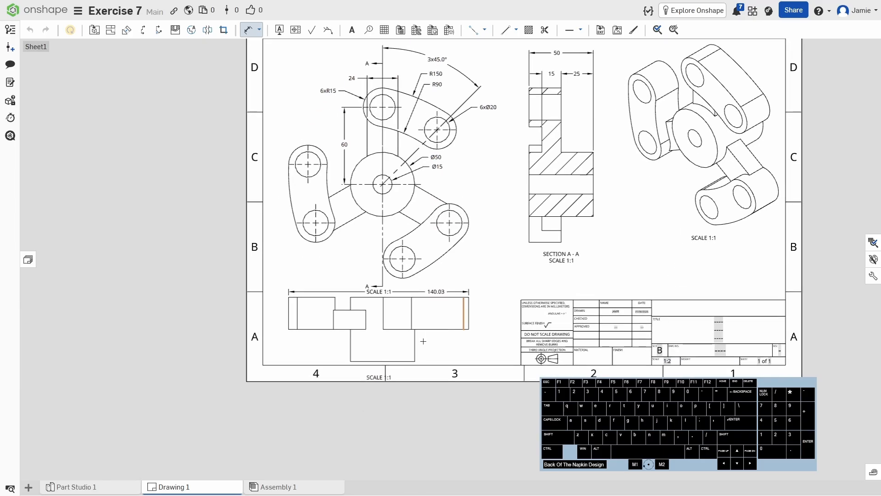
{"action": "key", "text": "Escape"}
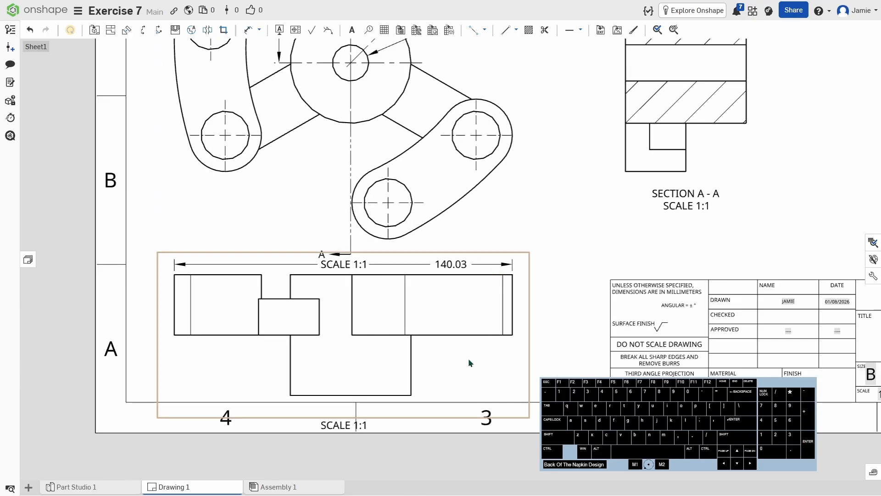
- Shift the projected view down, clear of the front view's scale label, and centre its overall-width dimension text
{"action": "mouse_move", "coordinate": [527, 341]}
{"action": "left_mouse_down"}
{"action": "mouse_move", "coordinate": [534, 377]}
{"action": "mouse_move", "coordinate": [532, 356]}
{"action": "left_mouse_up"}
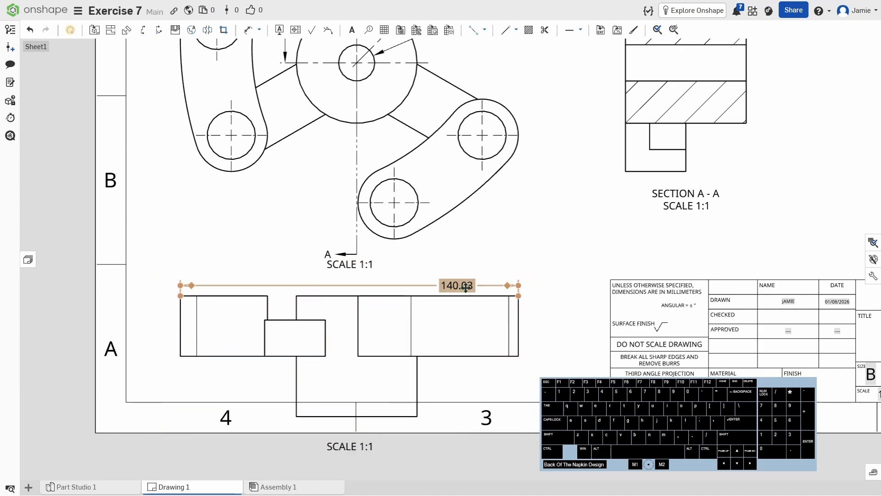
{"action": "left_click_drag", "start_coordinate": [344, 285], "coordinate": [342, 284]}
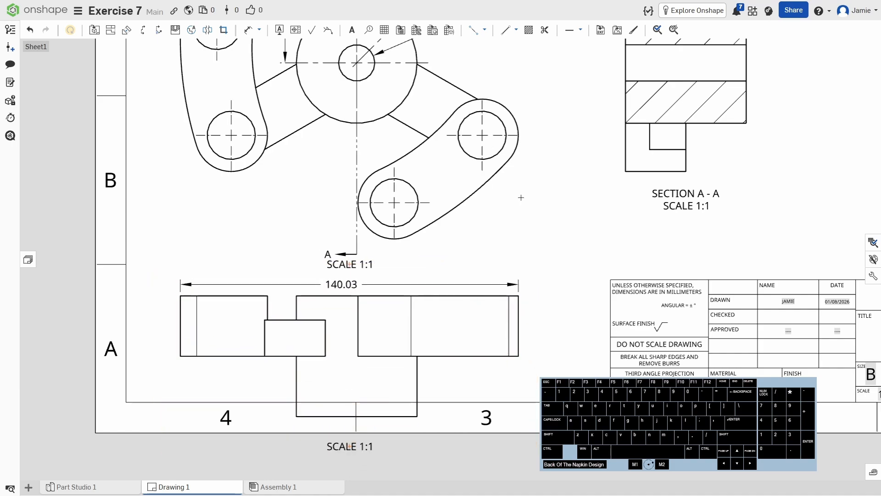
- Fit the projected view and its width dimension inside the sheet border, and move the SCALE 1:1 labels beside the hub and lower section arrow A
{"action": "scroll", "coordinate": [522, 191], "scroll_direction": "down", "scroll_amount": 3}
{"action": "middle_click_drag", "start_coordinate": [533, 130], "coordinate": [427, 306]}
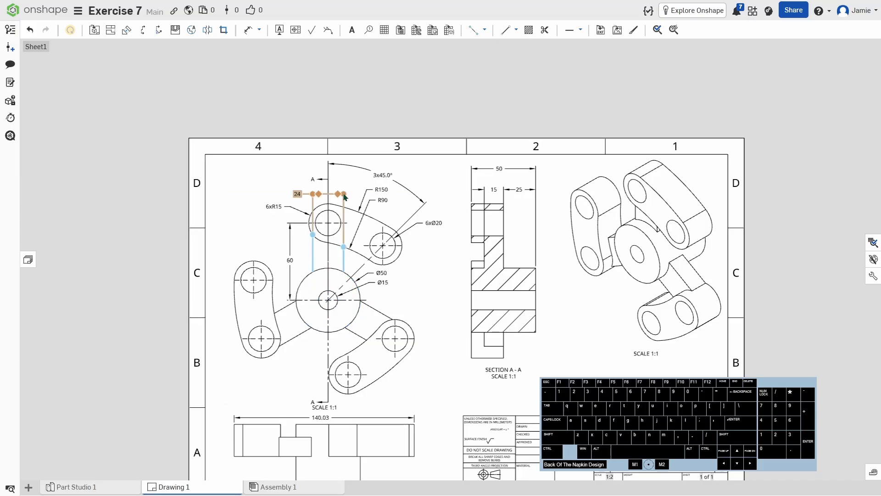
{"action": "scroll", "coordinate": [344, 193], "scroll_direction": "up", "scroll_amount": 3}
{"action": "scroll", "coordinate": [347, 198], "scroll_direction": "down", "scroll_amount": 3}
{"action": "middle_click_drag", "start_coordinate": [459, 333], "coordinate": [439, 201]}
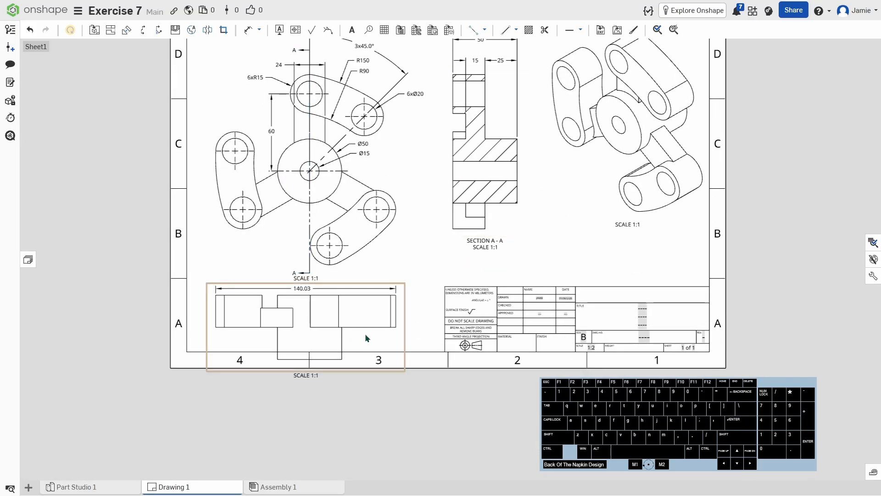
{"action": "left_click_drag", "start_coordinate": [311, 318], "coordinate": [315, 310]}
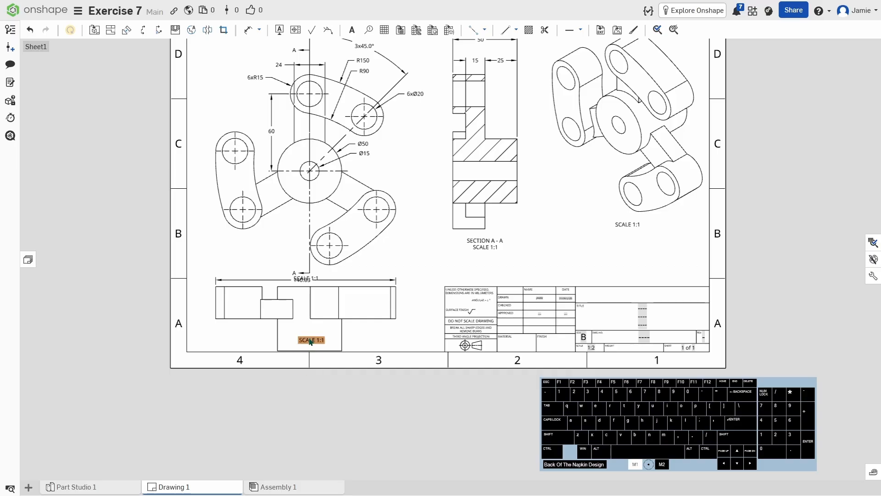
{"action": "scroll", "coordinate": [294, 275], "scroll_direction": "up", "scroll_amount": 5}
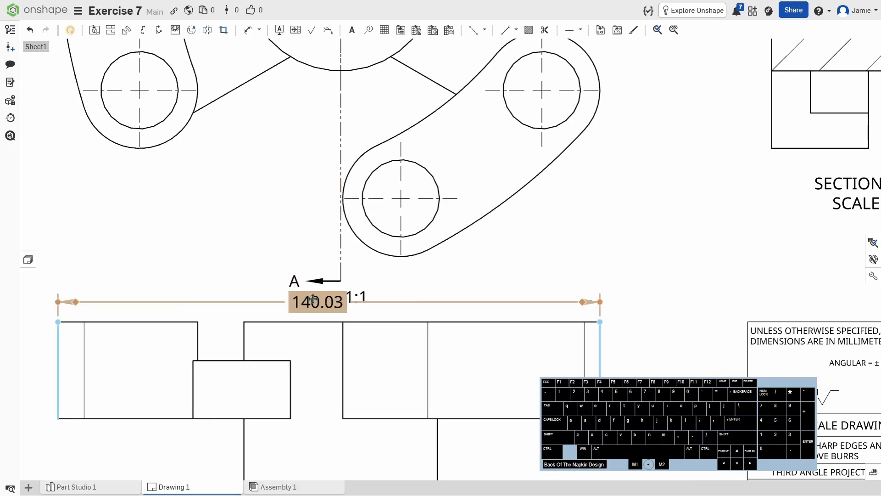
{"action": "mouse_move", "coordinate": [314, 301]}
{"action": "left_mouse_down"}
{"action": "mouse_move", "coordinate": [259, 271]}
{"action": "mouse_move", "coordinate": [243, 296]}
{"action": "mouse_move", "coordinate": [322, 296]}
{"action": "mouse_move", "coordinate": [242, 271]}
{"action": "mouse_move", "coordinate": [277, 301]}
{"action": "mouse_move", "coordinate": [318, 302]}
{"action": "left_mouse_up"}
{"action": "scroll", "coordinate": [324, 303], "scroll_direction": "down", "scroll_amount": 2}
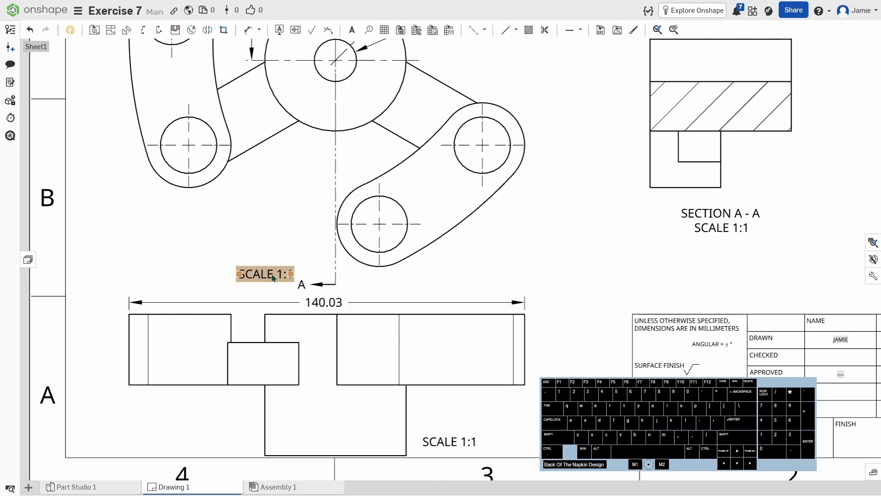
{"action": "left_click_drag", "start_coordinate": [273, 276], "coordinate": [377, 288]}
{"action": "scroll", "coordinate": [367, 257], "scroll_direction": "down", "scroll_amount": 3}
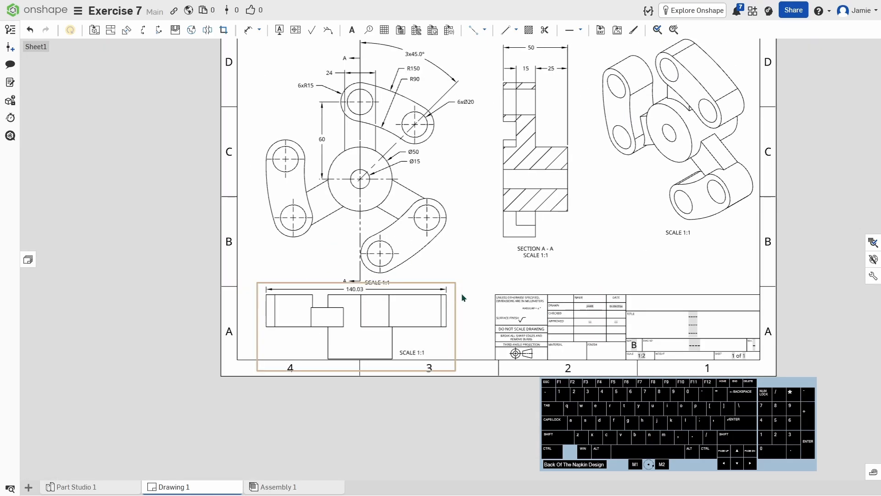
{"action": "scroll", "coordinate": [363, 216], "scroll_direction": "up", "scroll_amount": 1}
{"action": "scroll", "coordinate": [362, 215], "scroll_direction": "down", "scroll_amount": 1}
{"action": "middle_click_drag", "start_coordinate": [362, 216], "coordinate": [370, 265]}
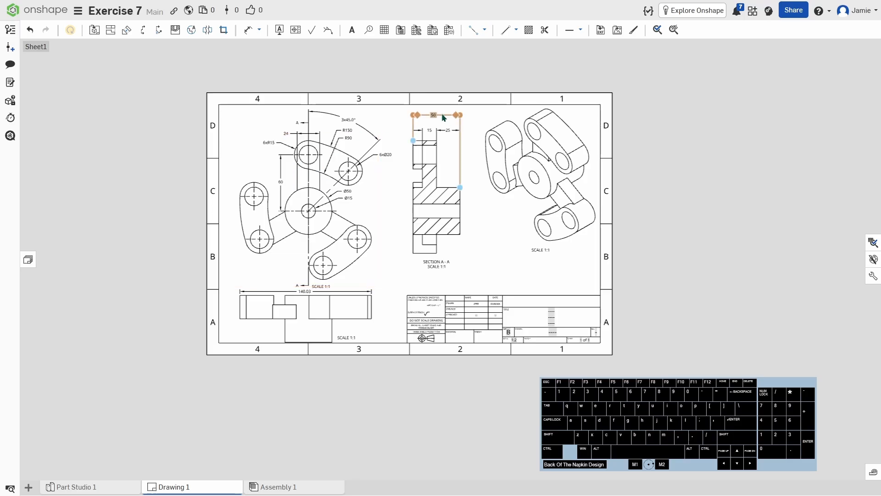
{"action": "middle_click_drag", "start_coordinate": [404, 236], "coordinate": [428, 275]}
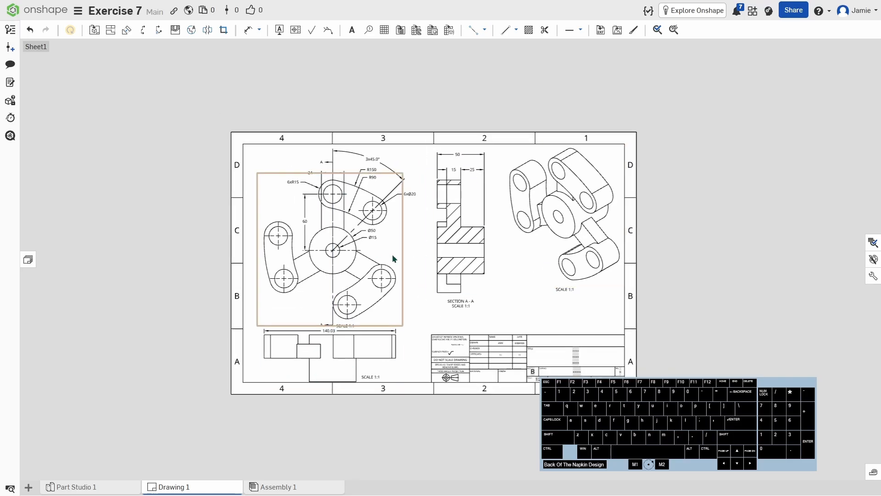
{"action": "scroll", "coordinate": [391, 253], "scroll_direction": "up", "scroll_amount": 2}
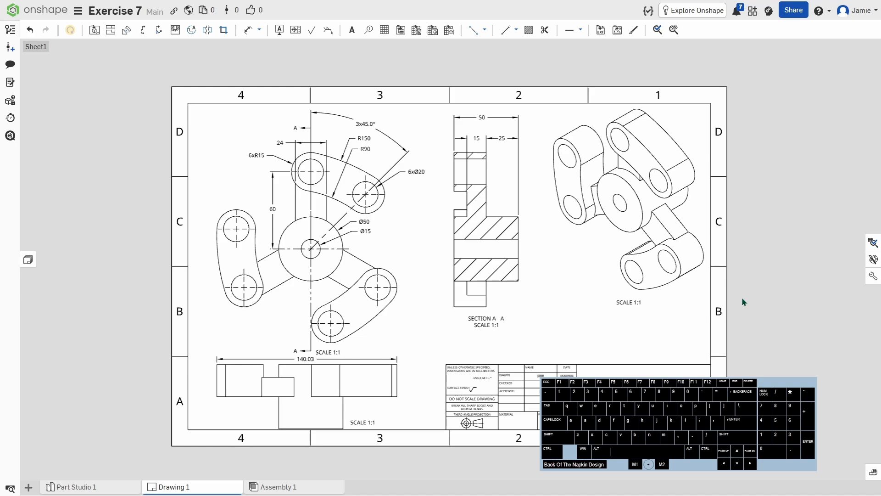